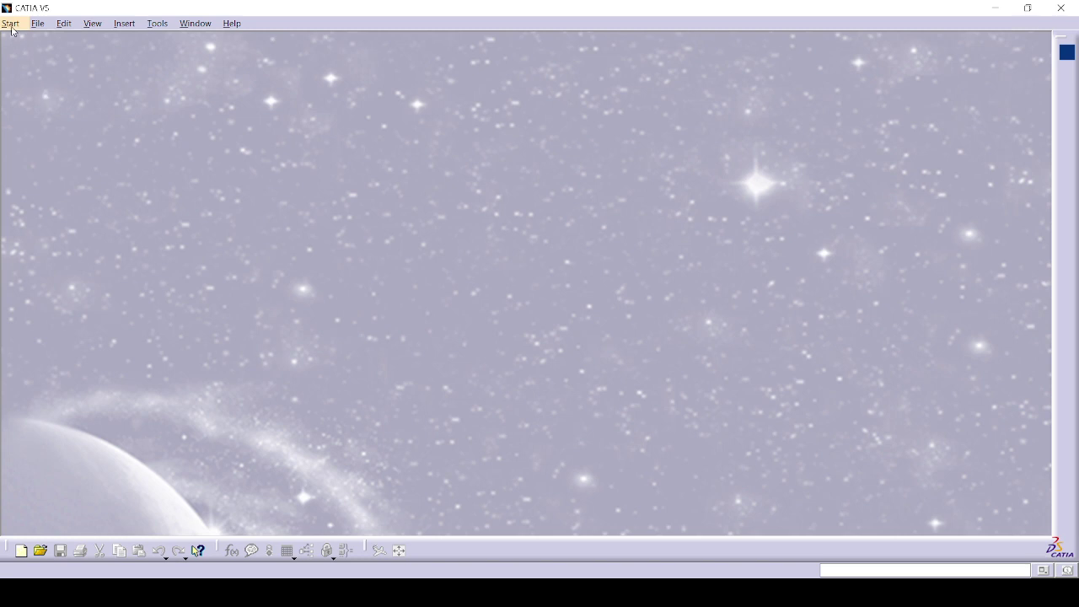
# - Open the DMU Kinematics workbench from the Digital Mockup group
pyautogui.click(11, 25)
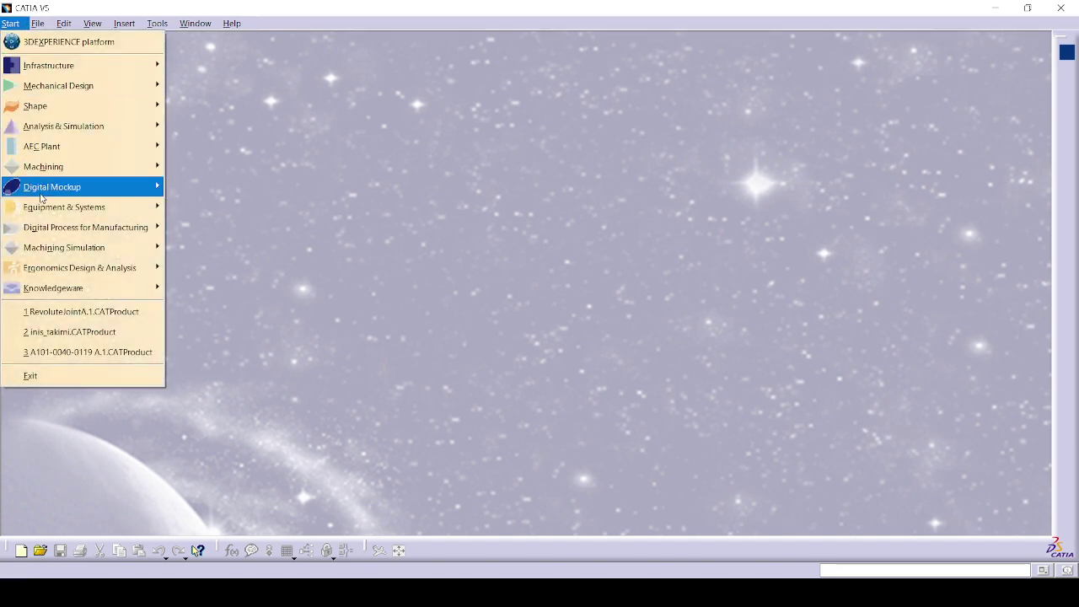
pyautogui.moveTo(42, 192)
pyautogui.click(220, 228)
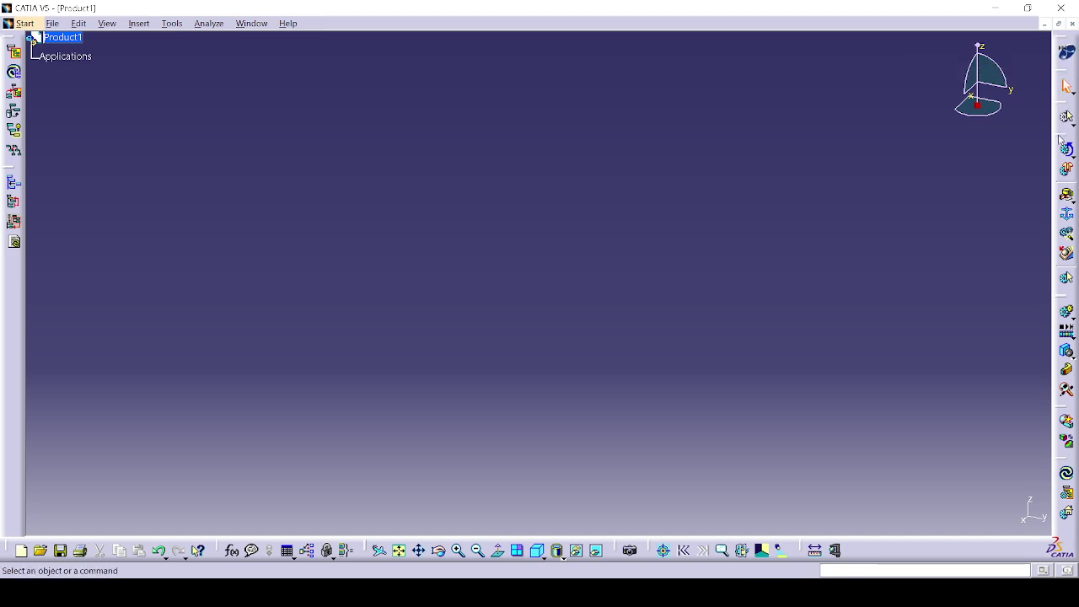
# - Float the DMU Kinematics, Generic Animation, two-command DMU analysis and Kinematics Joints toolbars over the empty workspace, spaced apart
pyautogui.moveTo(1063, 124); pyautogui.dragTo(716, 84)
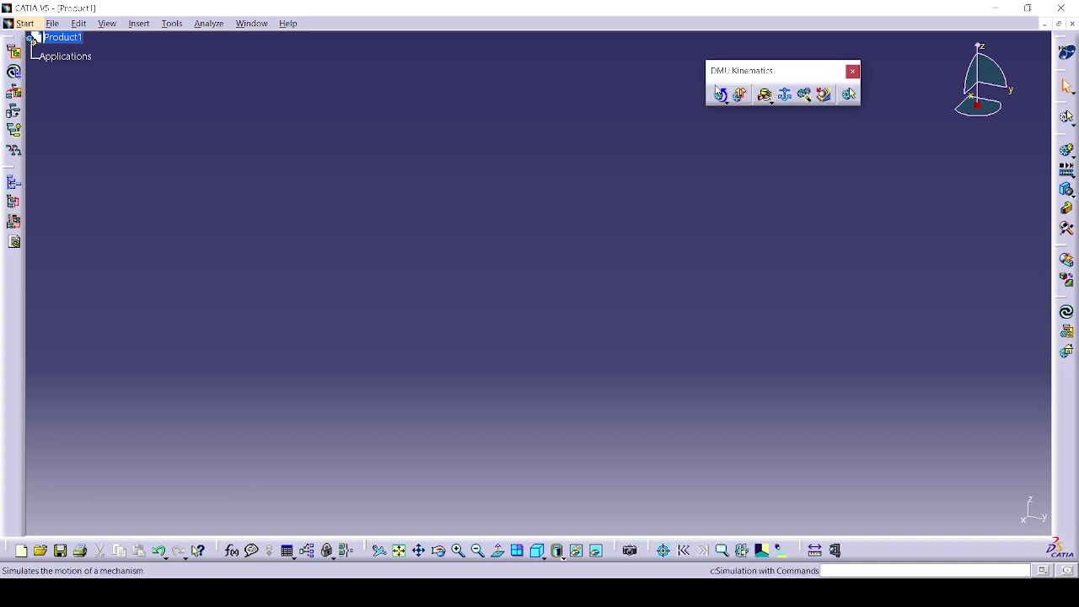
pyautogui.moveTo(1065, 134); pyautogui.dragTo(734, 136)
pyautogui.moveTo(1065, 143); pyautogui.dragTo(751, 185)
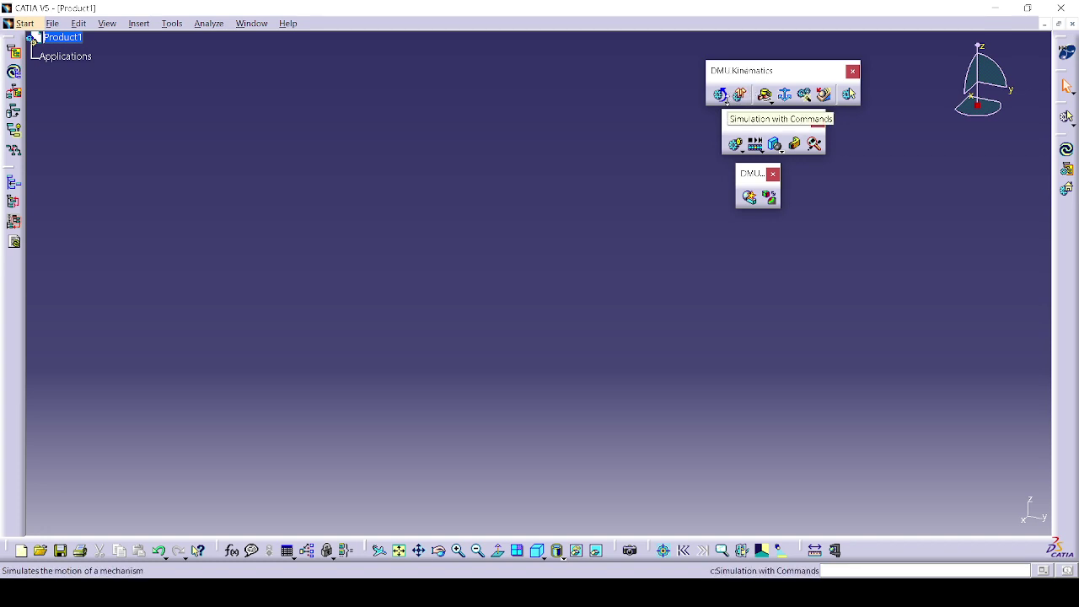
pyautogui.click(770, 103)
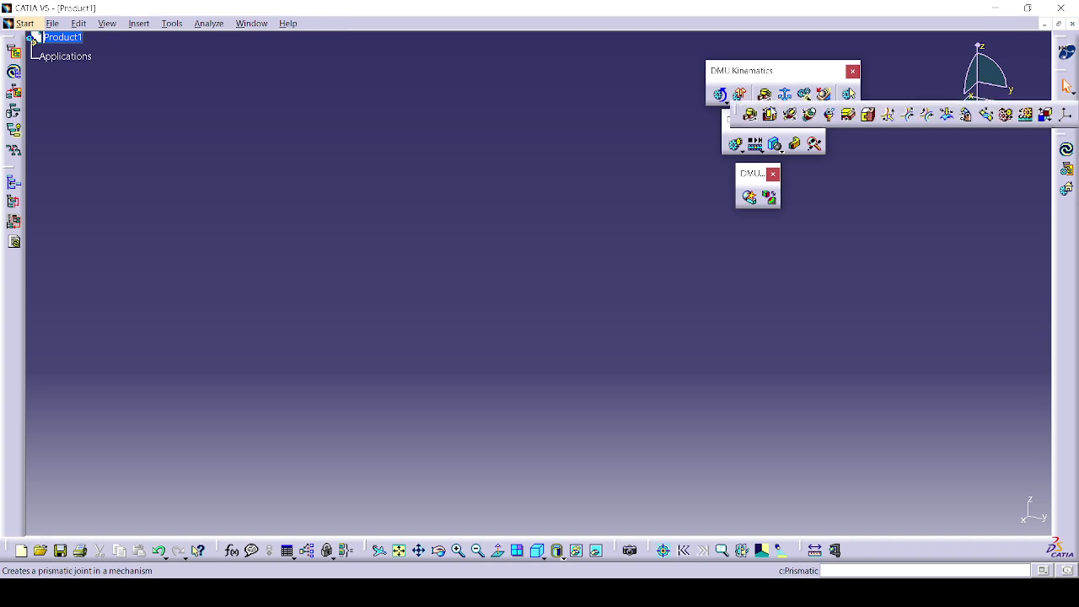
pyautogui.moveTo(736, 114); pyautogui.dragTo(300, 98)
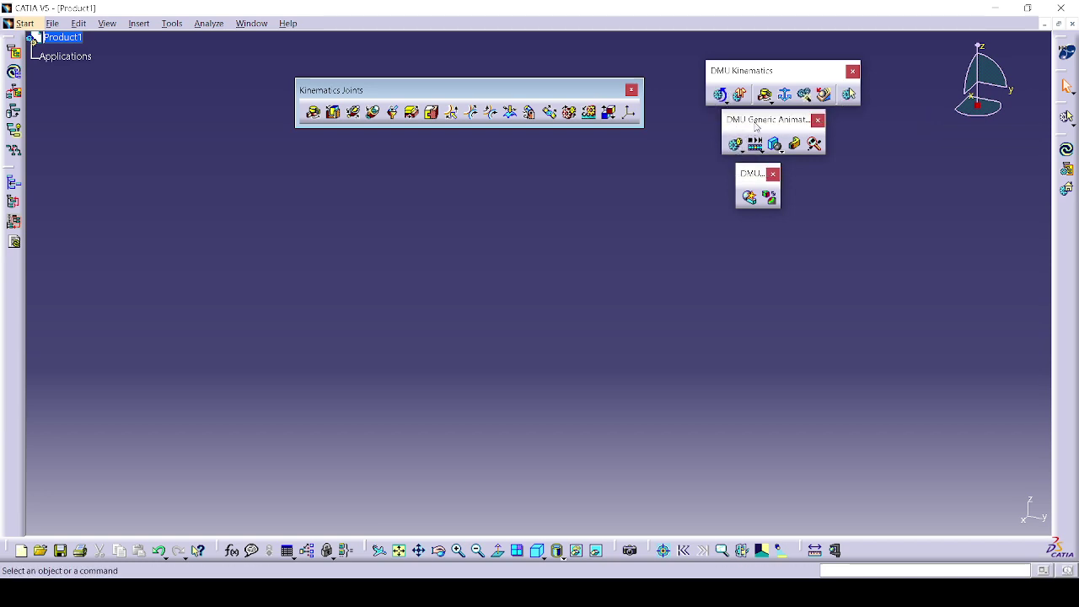
pyautogui.moveTo(756, 127)
pyautogui.mouseDown()
pyautogui.moveTo(714, 150)
pyautogui.moveTo(751, 135)
pyautogui.mouseUp()
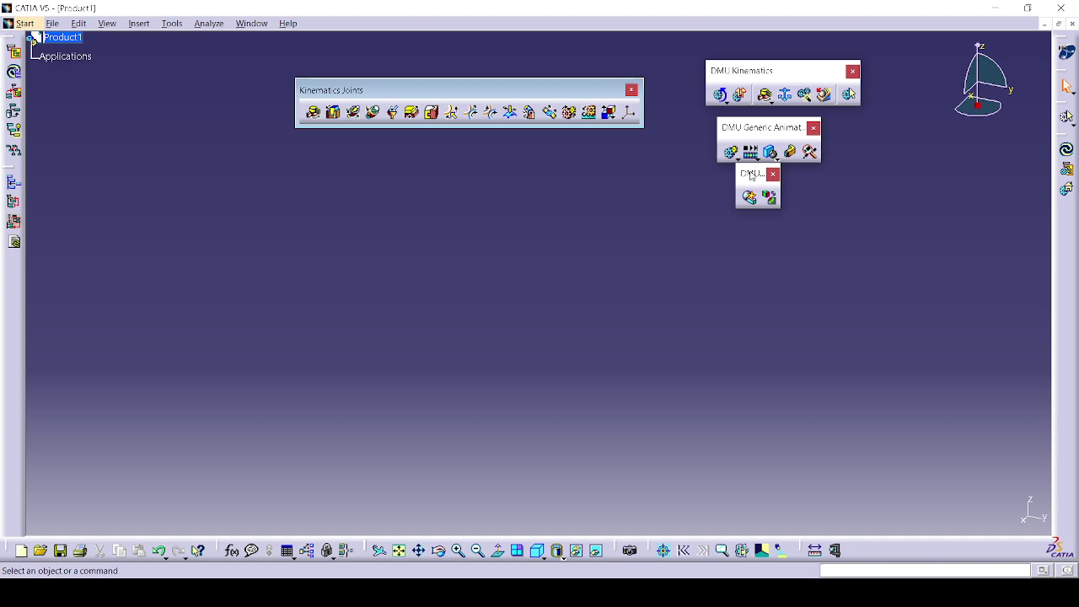
pyautogui.moveTo(752, 176); pyautogui.dragTo(736, 205)
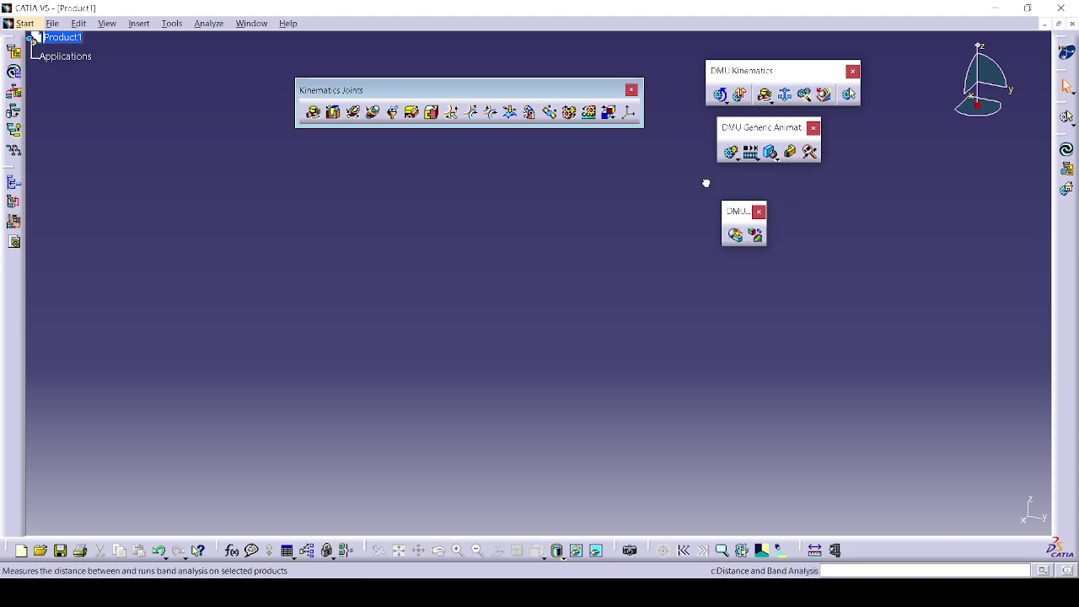
pyautogui.moveTo(704, 181); pyautogui.dragTo(795, 289)
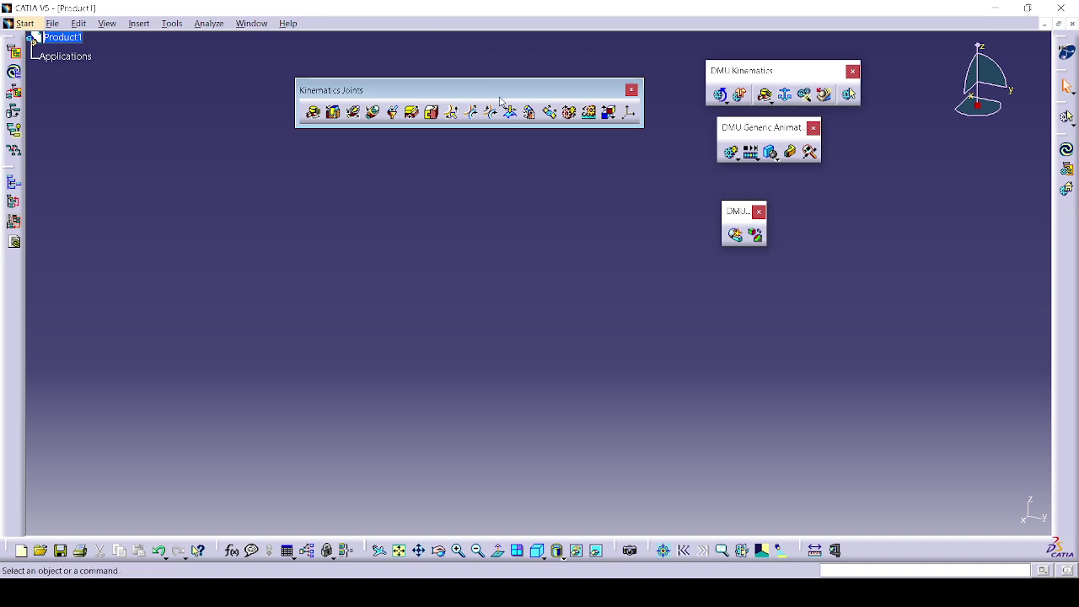
pyautogui.moveTo(497, 91); pyautogui.dragTo(458, 144)
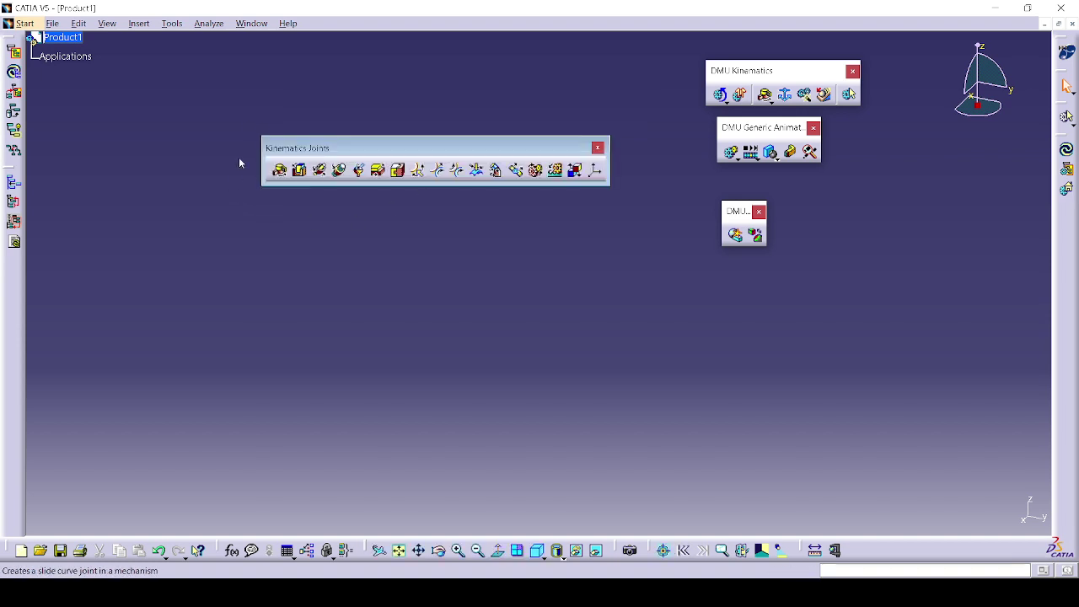
pyautogui.moveTo(237, 116); pyautogui.dragTo(647, 285)
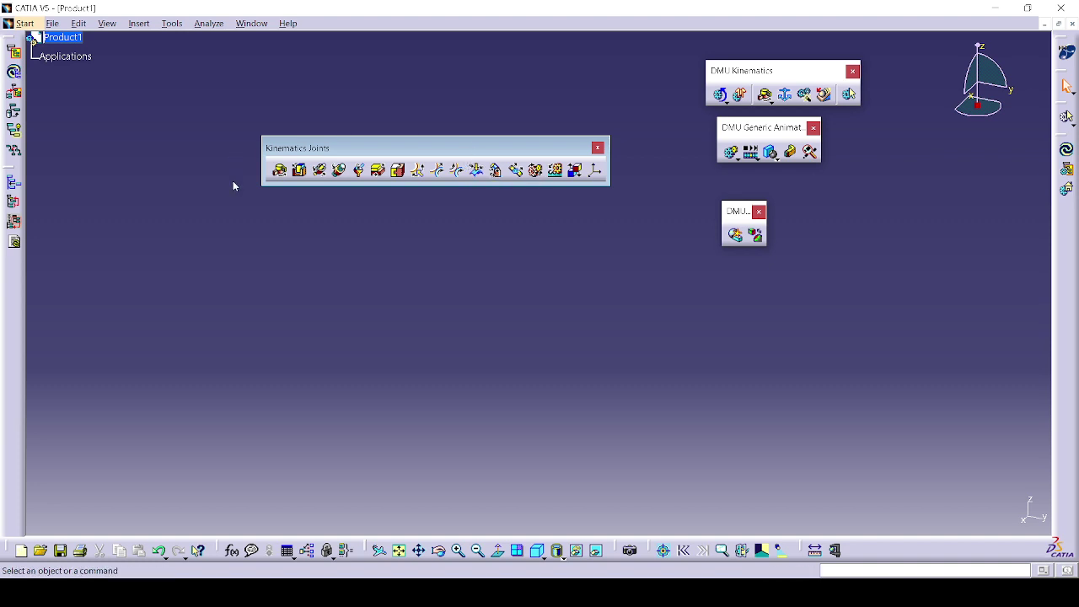
pyautogui.click(280, 172)
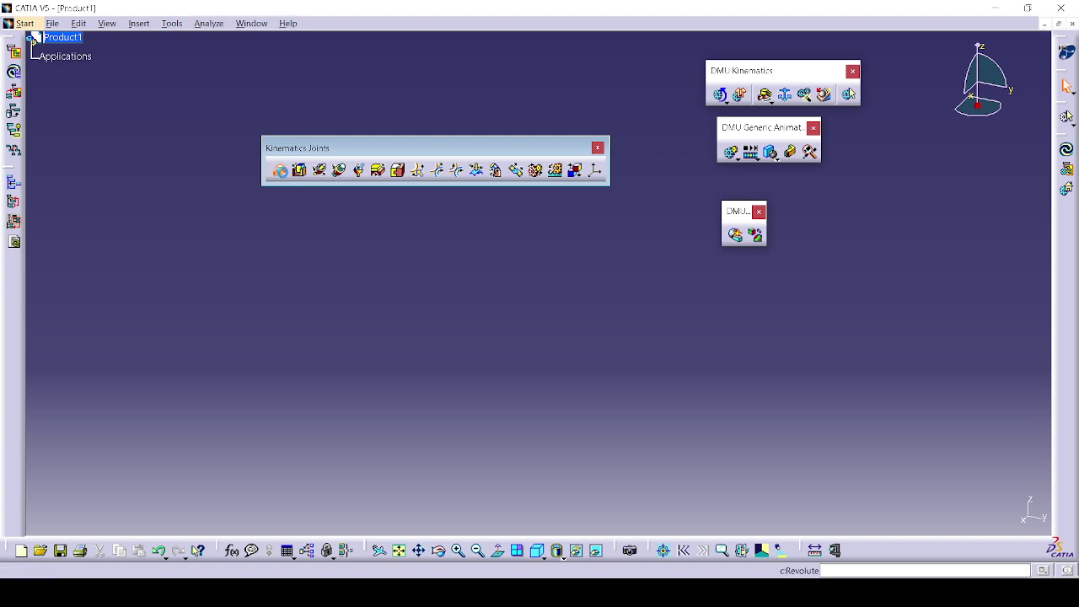
pyautogui.moveTo(645, 366); pyautogui.dragTo(624, 271)
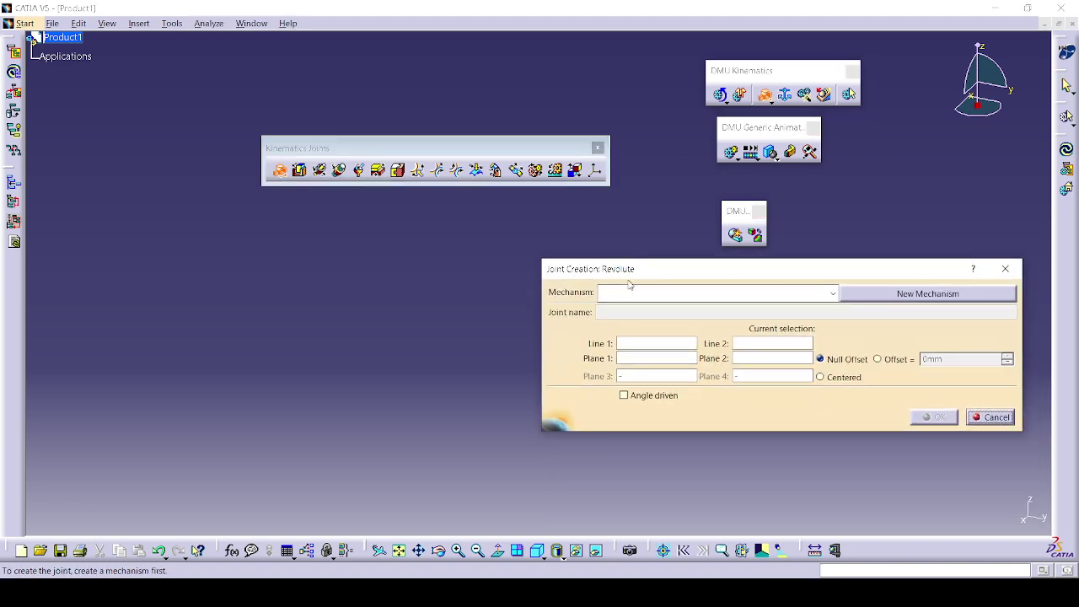
pyautogui.click(971, 414)
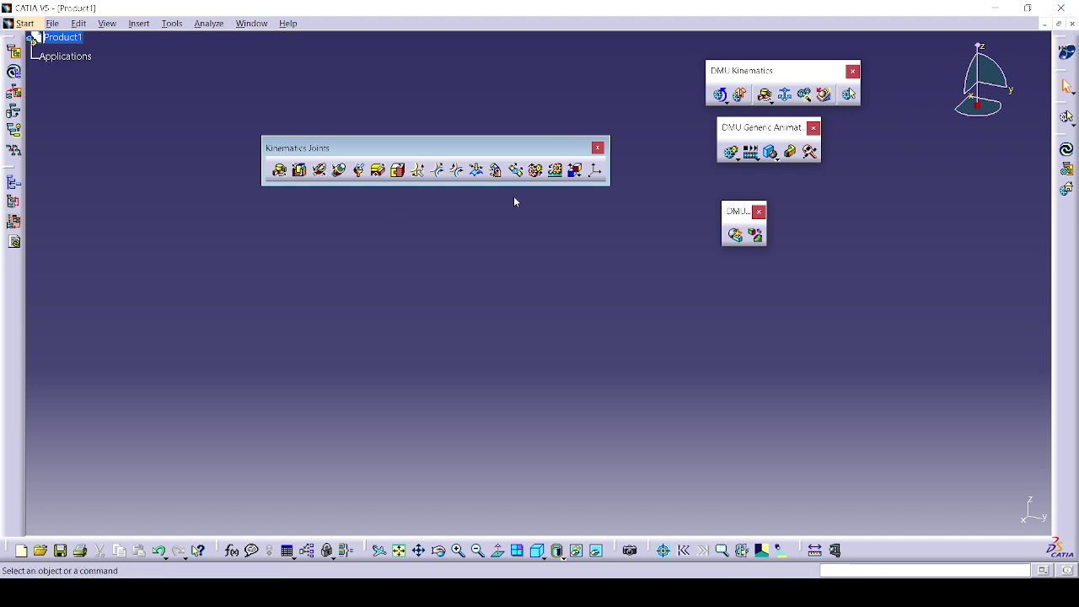
# - Open RevoluteJointA.1.CATProduct from the RevoluteJoint folder and move the Kinematics Joints toolbar clear of the assembly
pyautogui.click(53, 22)
pyautogui.click(91, 85)
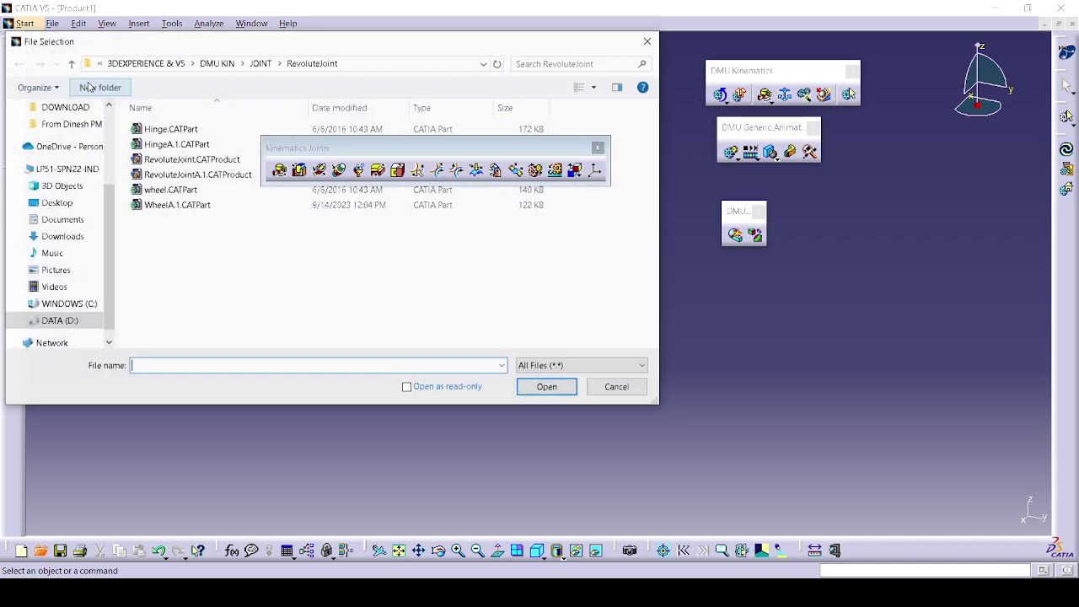
pyautogui.click(195, 176)
pyautogui.click(547, 387)
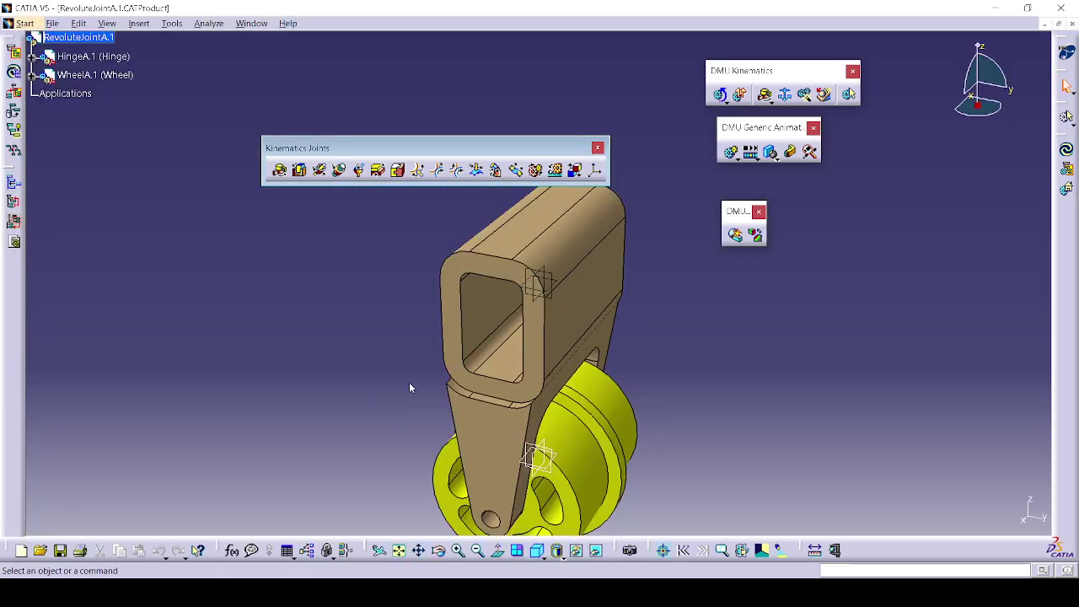
pyautogui.moveTo(409, 384); pyautogui.dragTo(323, 311, button='middle')
pyautogui.moveTo(383, 139); pyautogui.dragTo(393, 63)
pyautogui.moveTo(548, 311); pyautogui.dragTo(508, 270, button='middle')
pyautogui.click(508, 269)
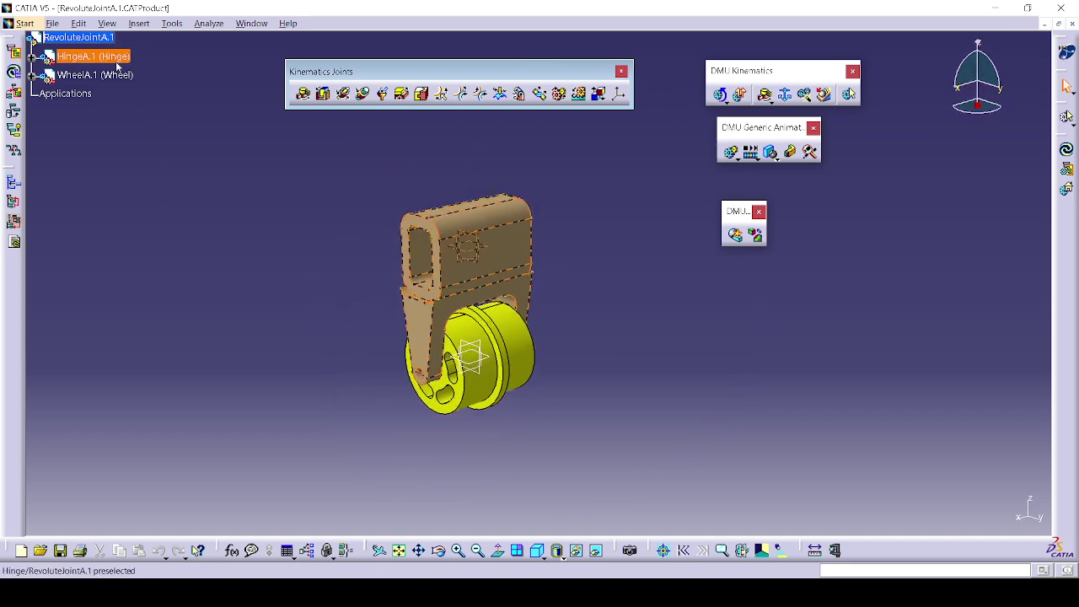
pyautogui.click(120, 84)
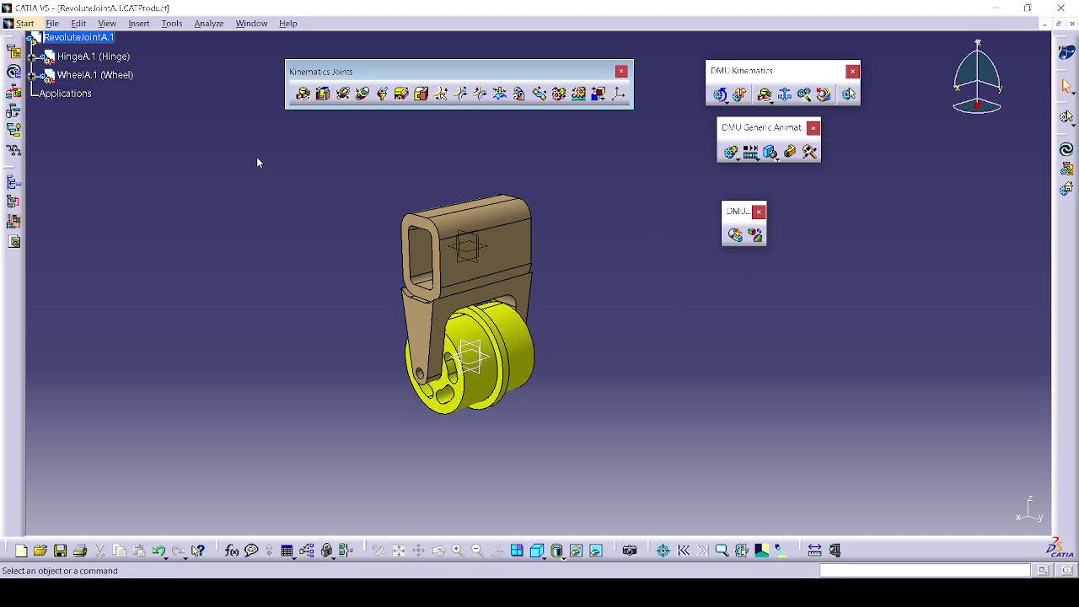
pyautogui.moveTo(258, 161); pyautogui.dragTo(634, 476)
pyautogui.click(705, 395)
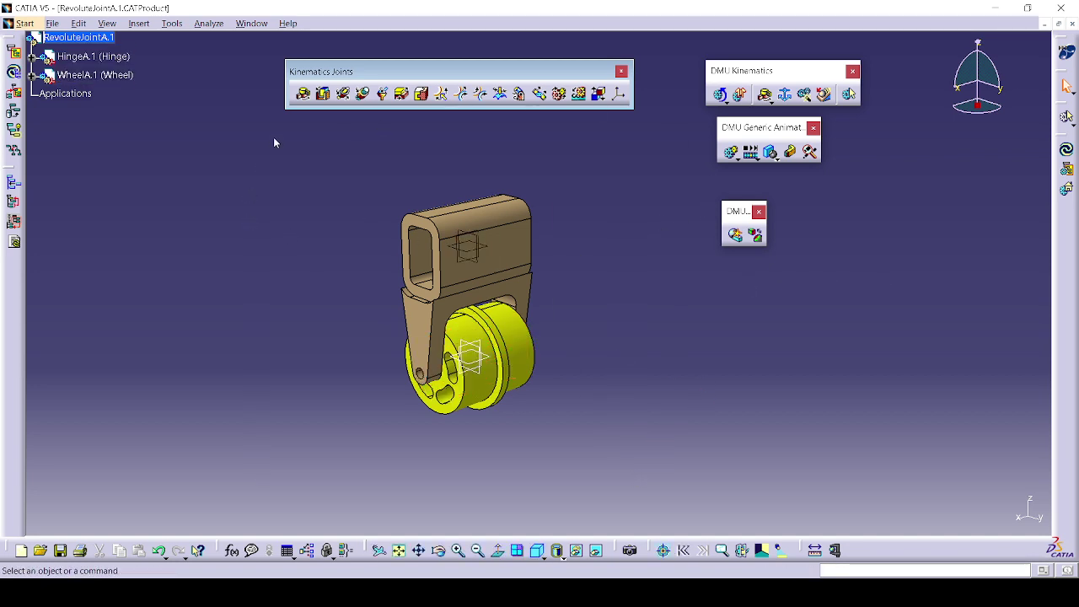
pyautogui.moveTo(273, 137); pyautogui.dragTo(679, 510)
pyautogui.click(679, 511)
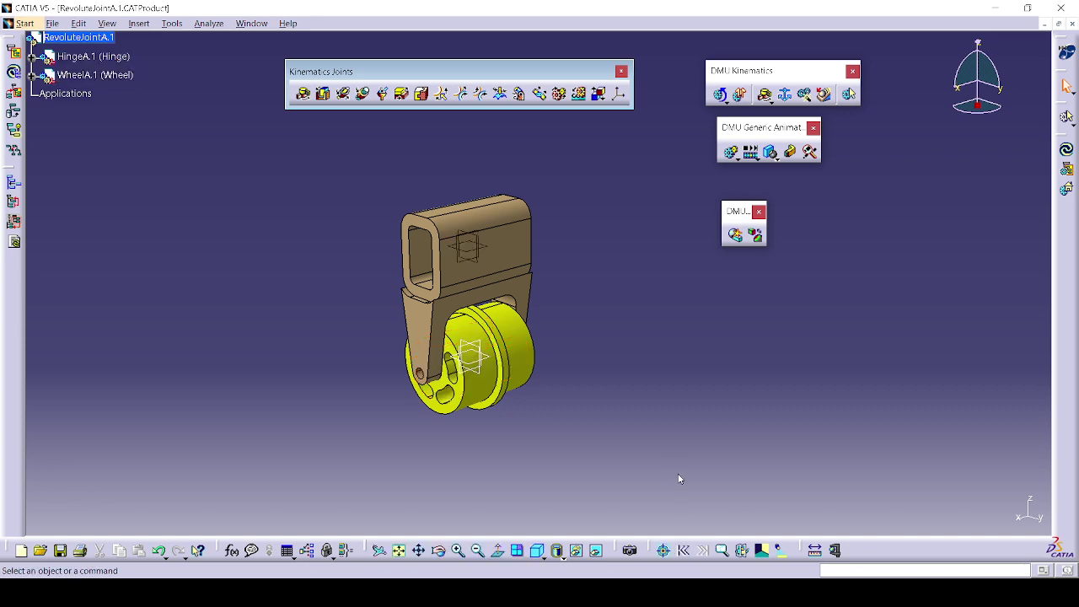
# - Create a new mechanism named REv and define the hinge as its fixed part
pyautogui.click(787, 97)
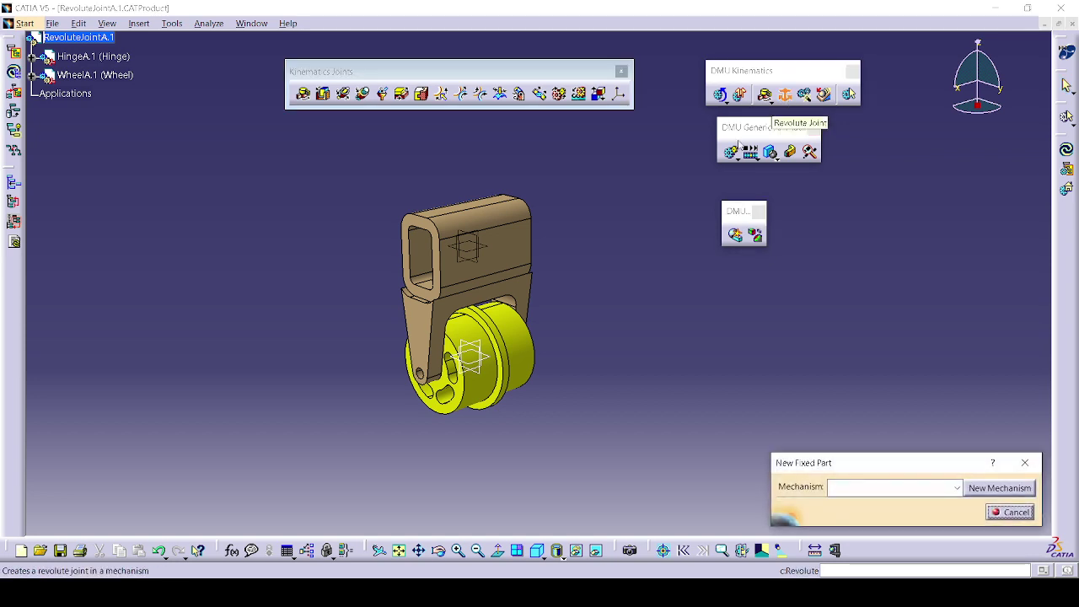
pyautogui.click(1011, 493)
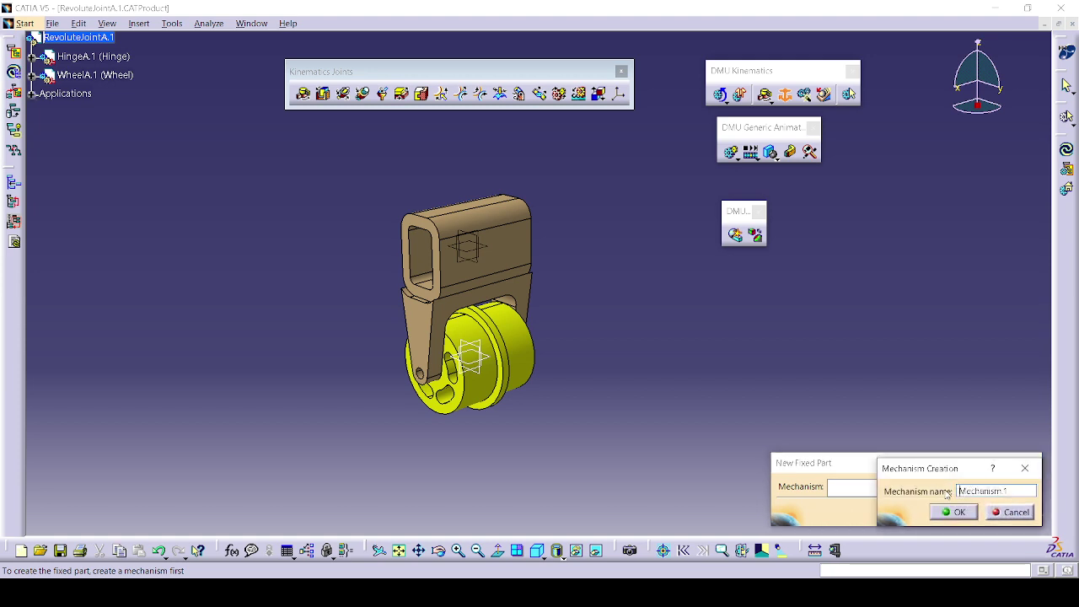
pyautogui.write('Sev')
pyautogui.click(964, 511)
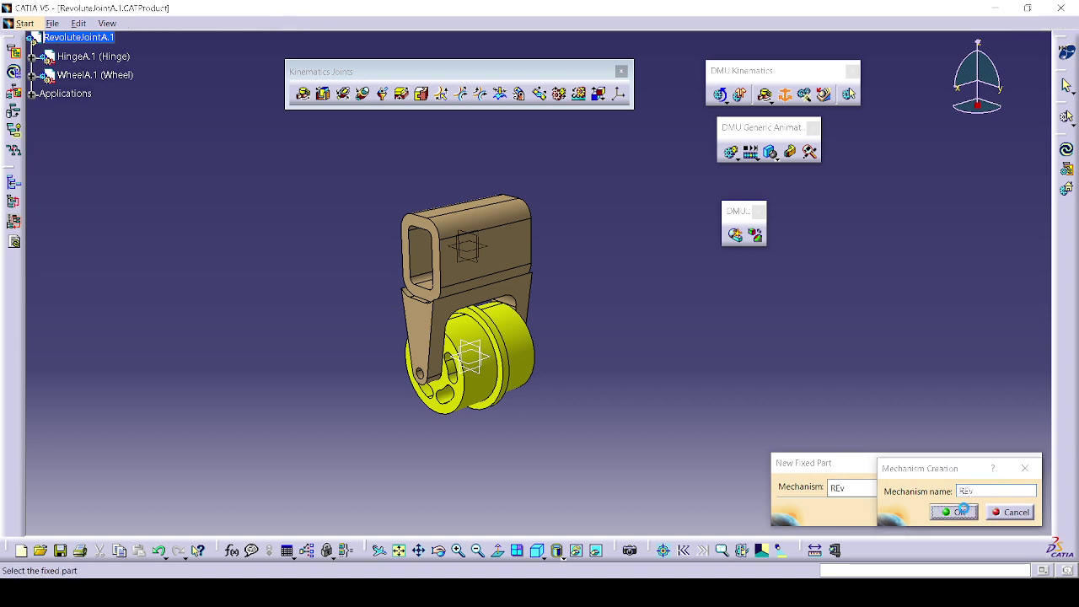
pyautogui.click(494, 221)
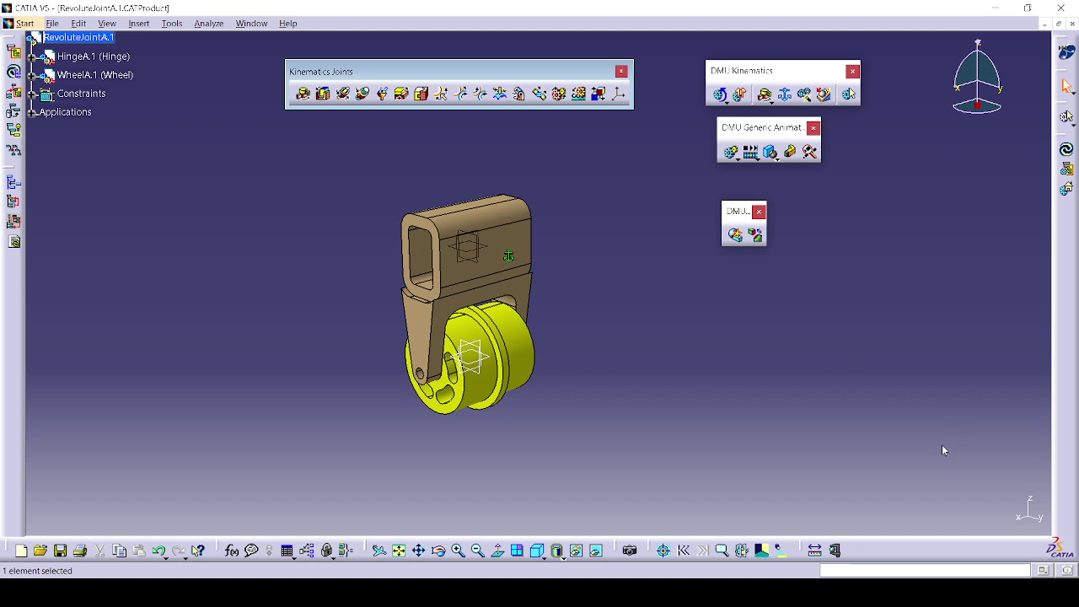
# - Examine the REv mechanism's structure, its fixed part entry and the Constraints branch in the specification tree
pyautogui.click(32, 112)
pyautogui.click(45, 132)
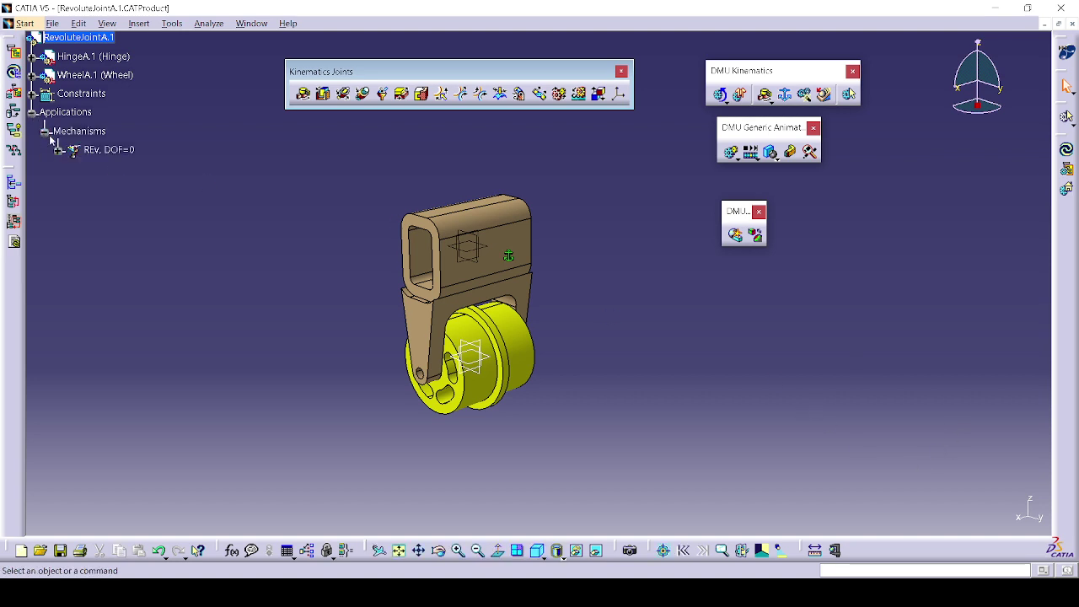
pyautogui.click(58, 150)
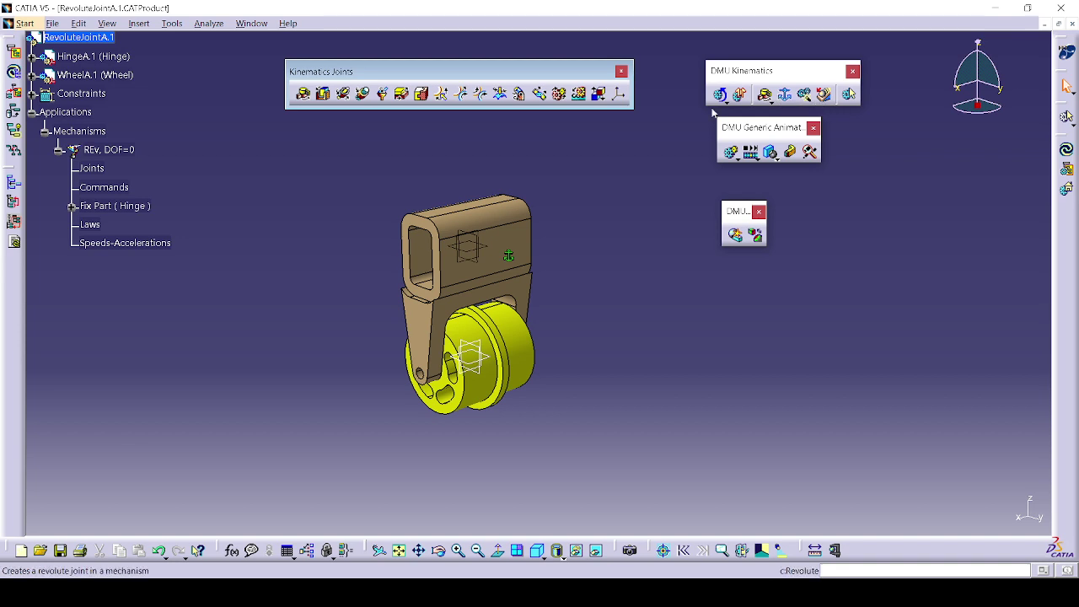
pyautogui.click(139, 22)
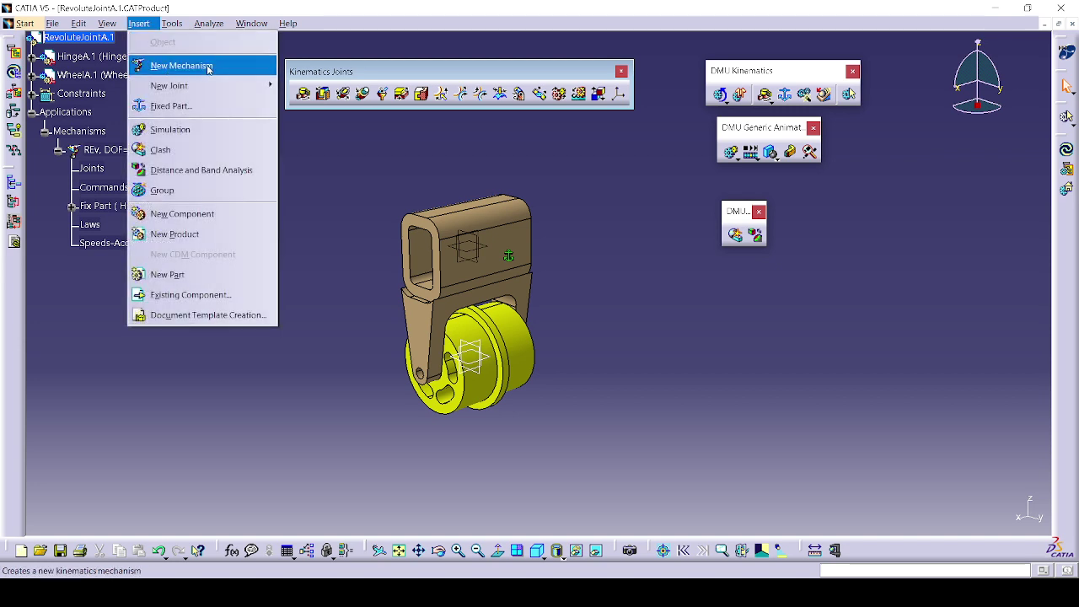
pyautogui.click(341, 205)
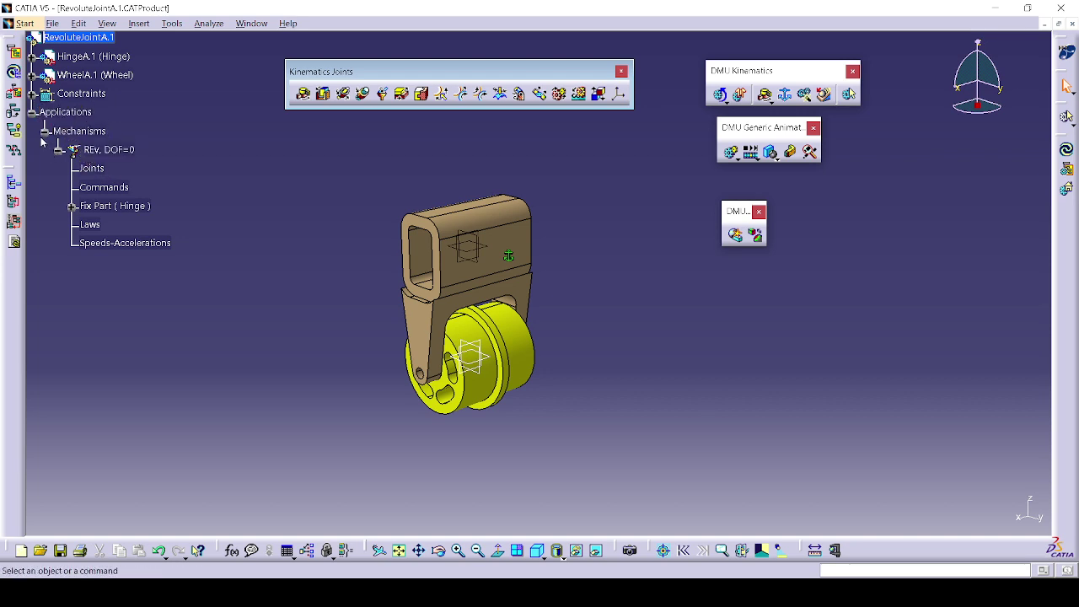
pyautogui.moveTo(35, 125); pyautogui.dragTo(222, 280)
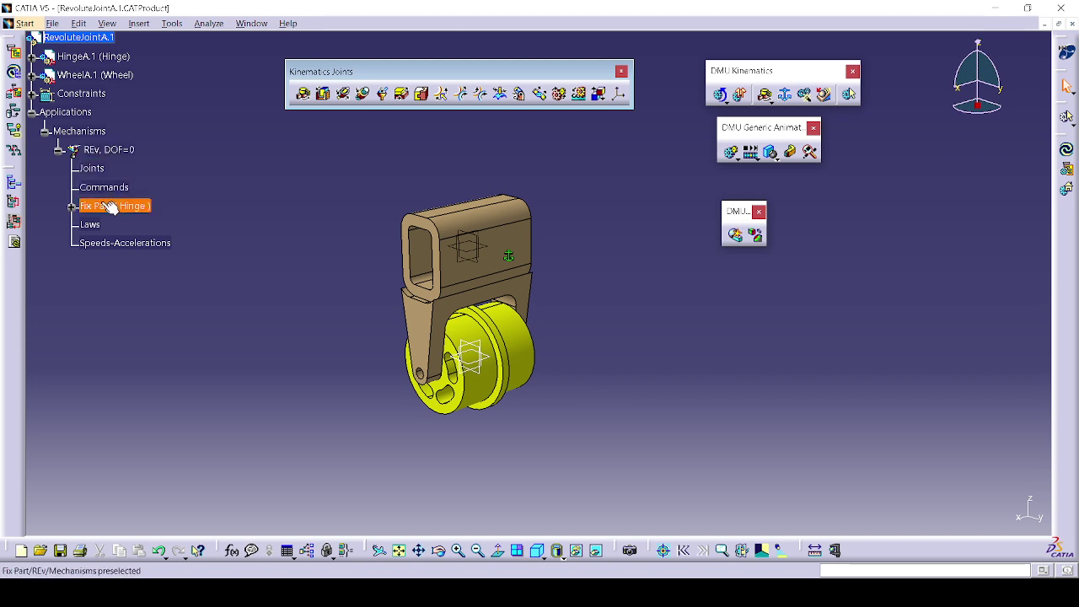
pyautogui.click(71, 207)
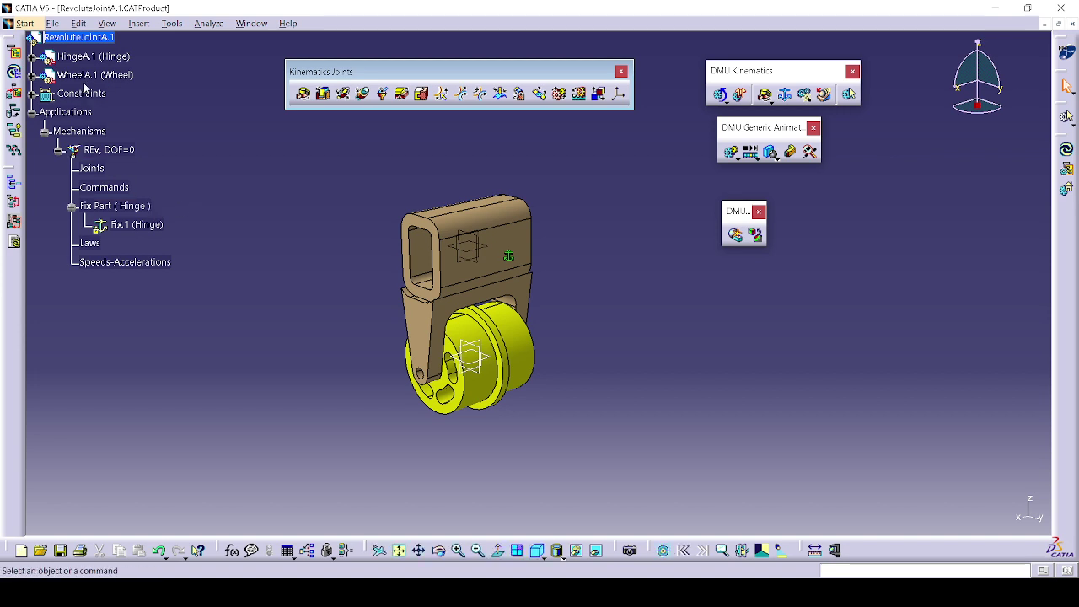
pyautogui.click(93, 39)
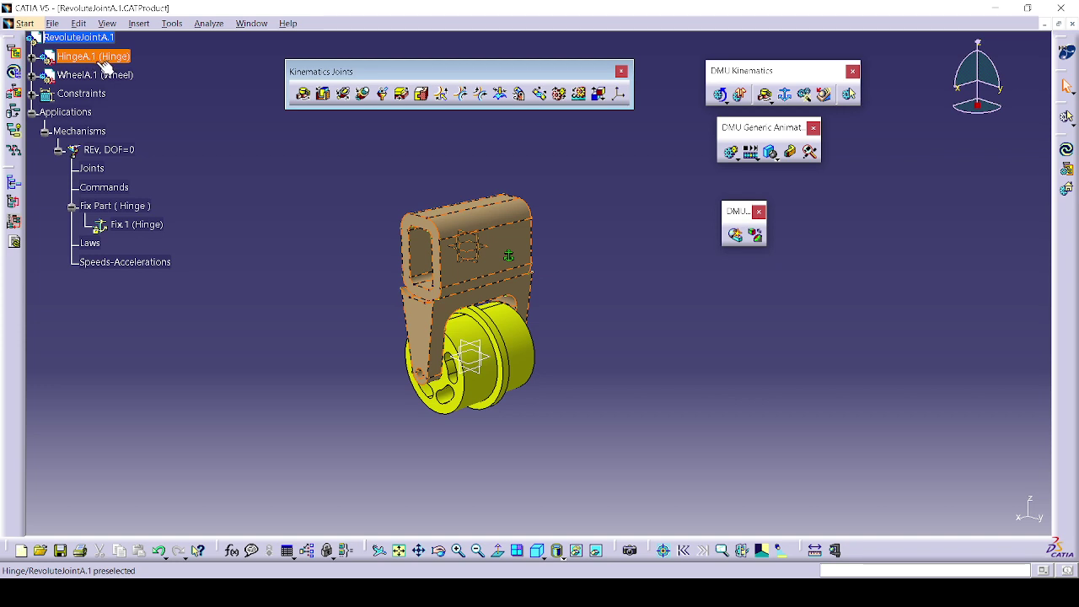
pyautogui.click(32, 94)
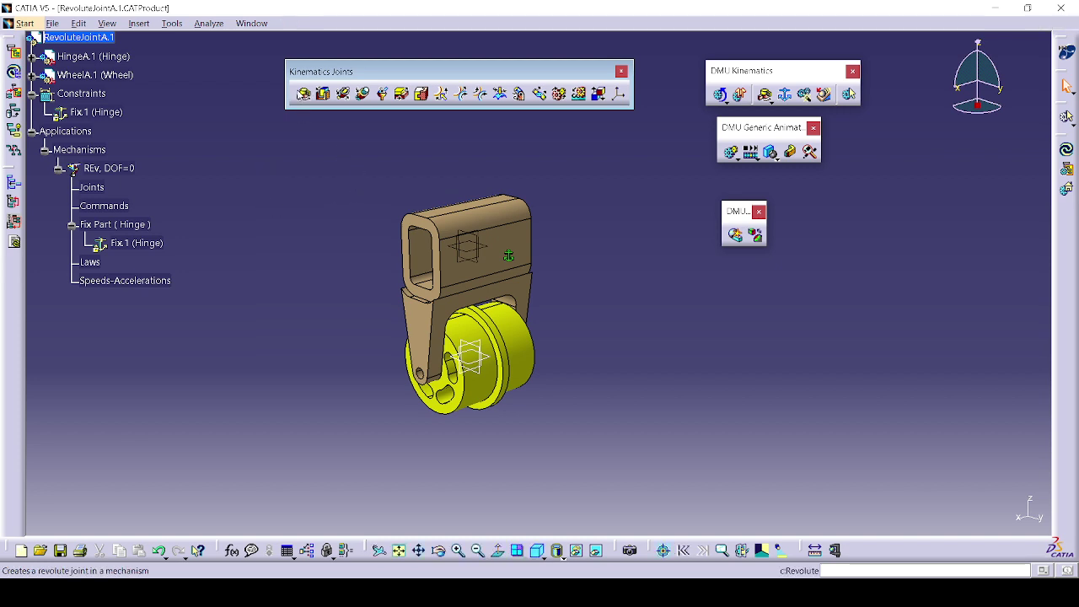
# - Start a revolute joint in the REv mechanism, using the wheel's axis as Line 1 and the hinge hole's axis as Line 2
pyautogui.click(303, 93)
pyautogui.moveTo(645, 268); pyautogui.dragTo(645, 211)
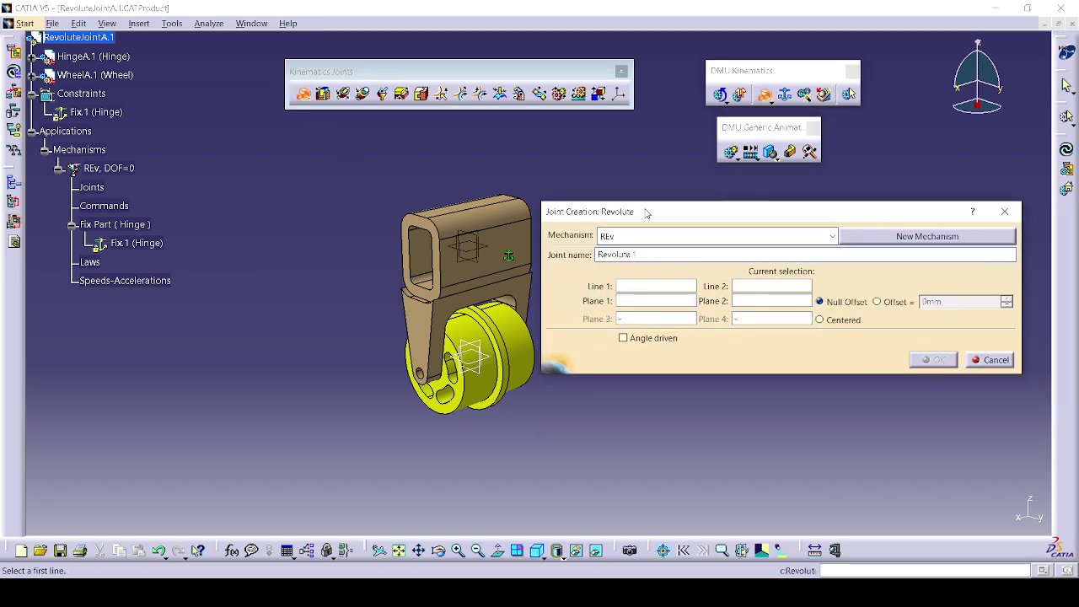
pyautogui.moveTo(385, 302); pyautogui.dragTo(299, 264, button='middle')
pyautogui.moveTo(330, 348); pyautogui.dragTo(405, 270, button='middle')
pyautogui.moveTo(333, 283); pyautogui.dragTo(422, 283, button='middle')
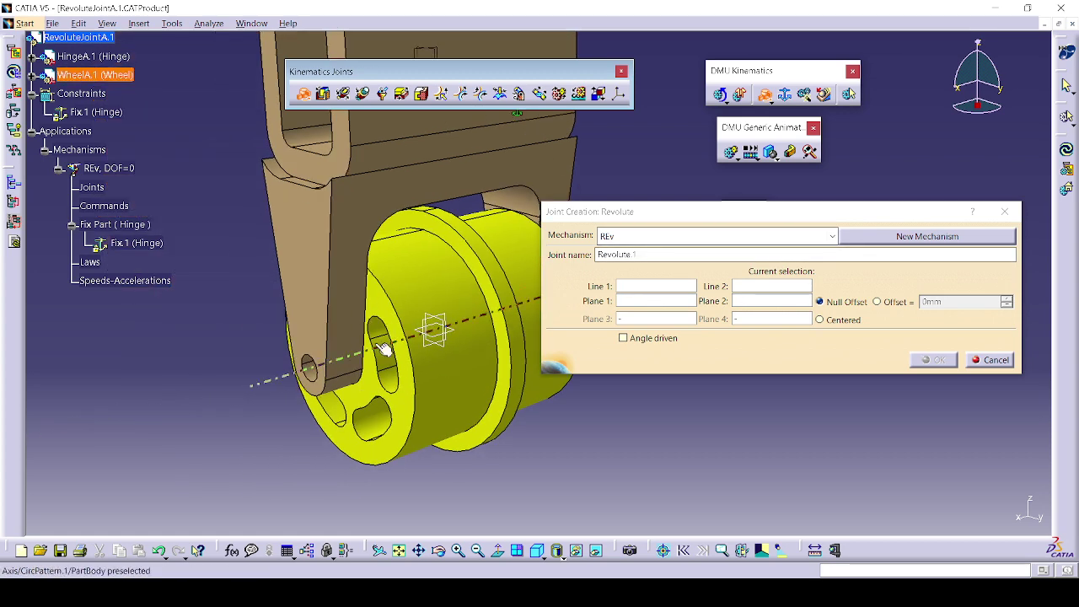
pyautogui.click(421, 292)
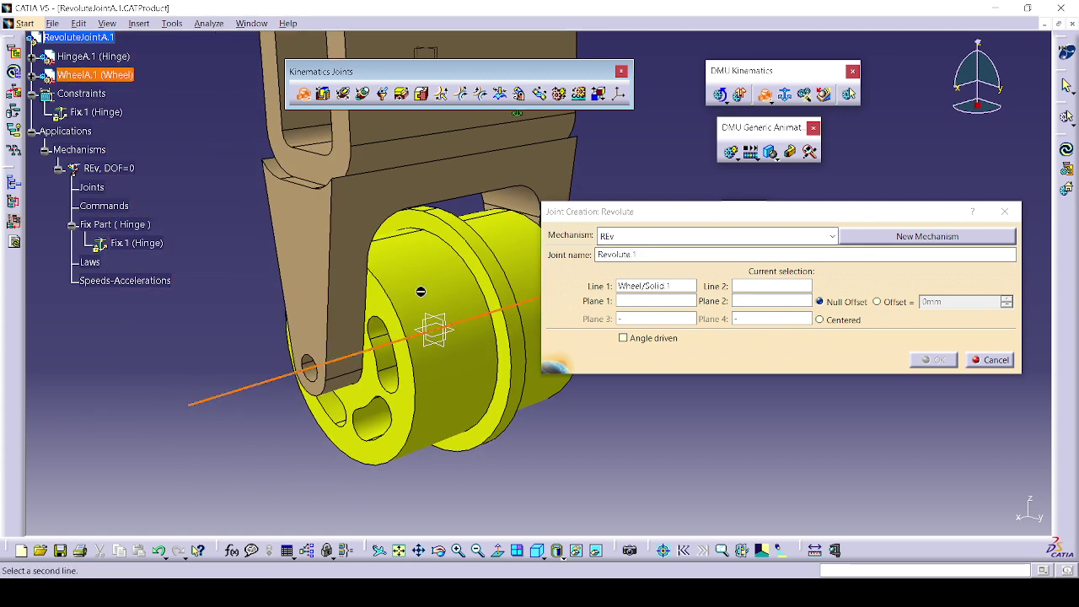
pyautogui.click(338, 394)
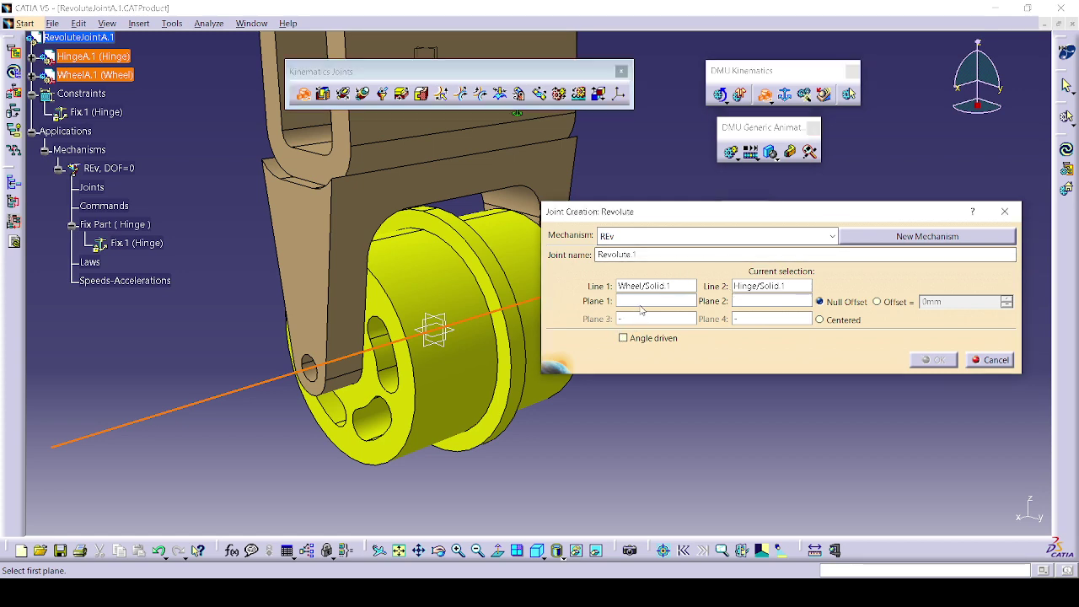
# - Assign the wheel's end face and the hinge arm's inner face as joint planes, choose the Offset option, and create the revolute joint
pyautogui.click(414, 429)
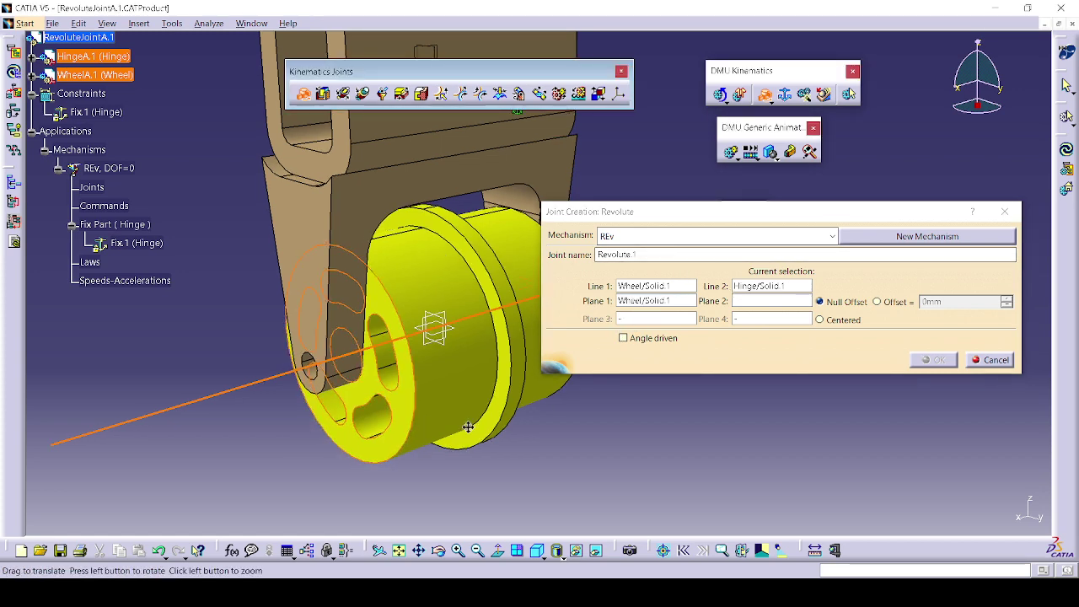
pyautogui.moveTo(470, 427); pyautogui.dragTo(266, 376, button='middle')
pyautogui.moveTo(469, 228); pyautogui.dragTo(489, 94, button='middle')
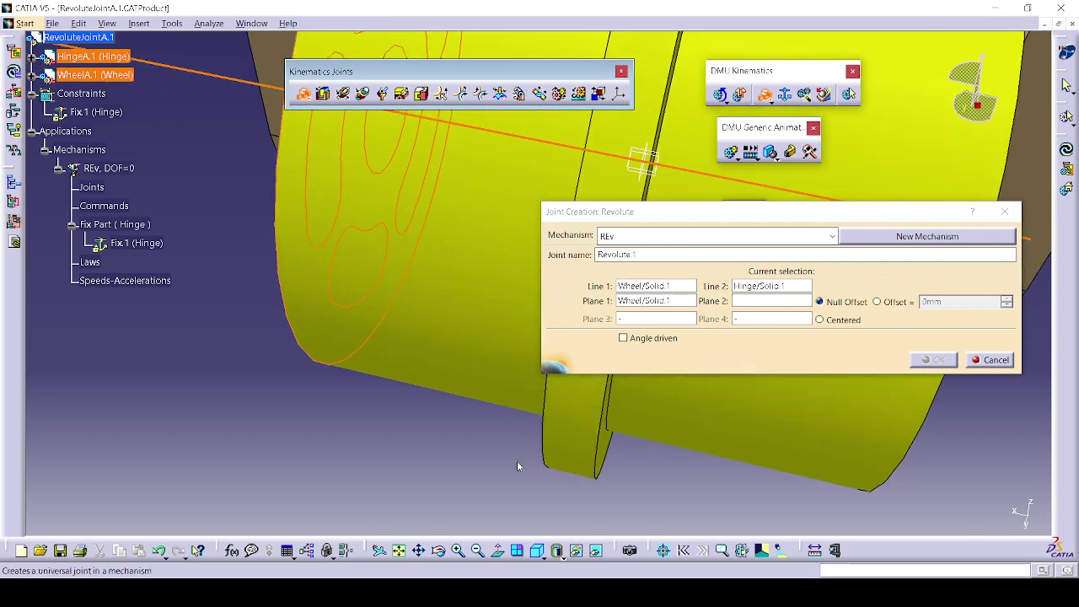
pyautogui.moveTo(293, 351); pyautogui.dragTo(328, 485, button='middle')
pyautogui.scroll(-1, 358, 156)
pyautogui.moveTo(359, 156); pyautogui.dragTo(351, 325, button='middle')
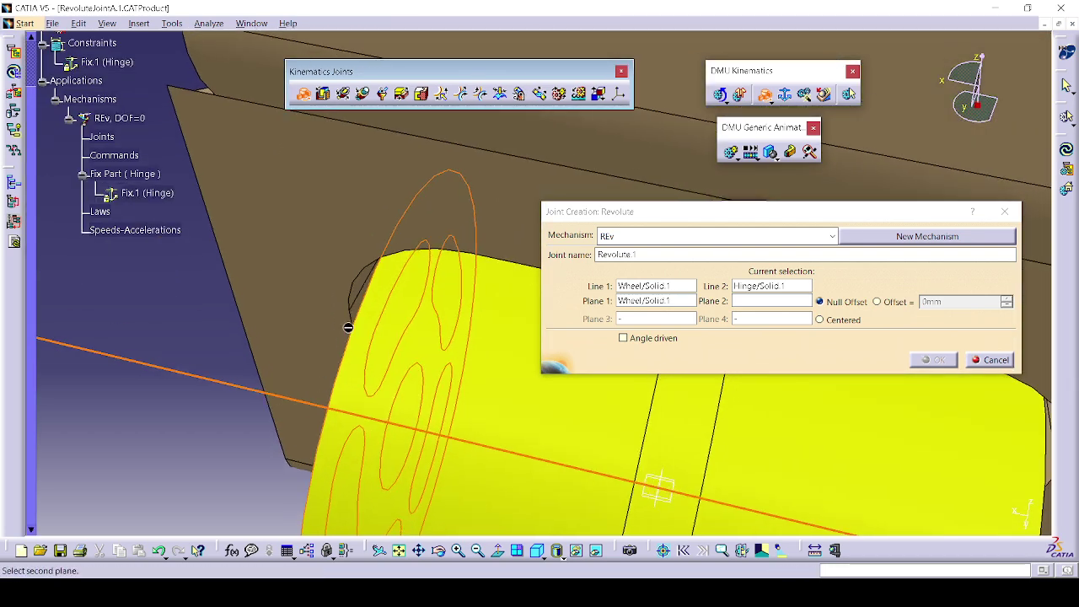
pyautogui.click(362, 319)
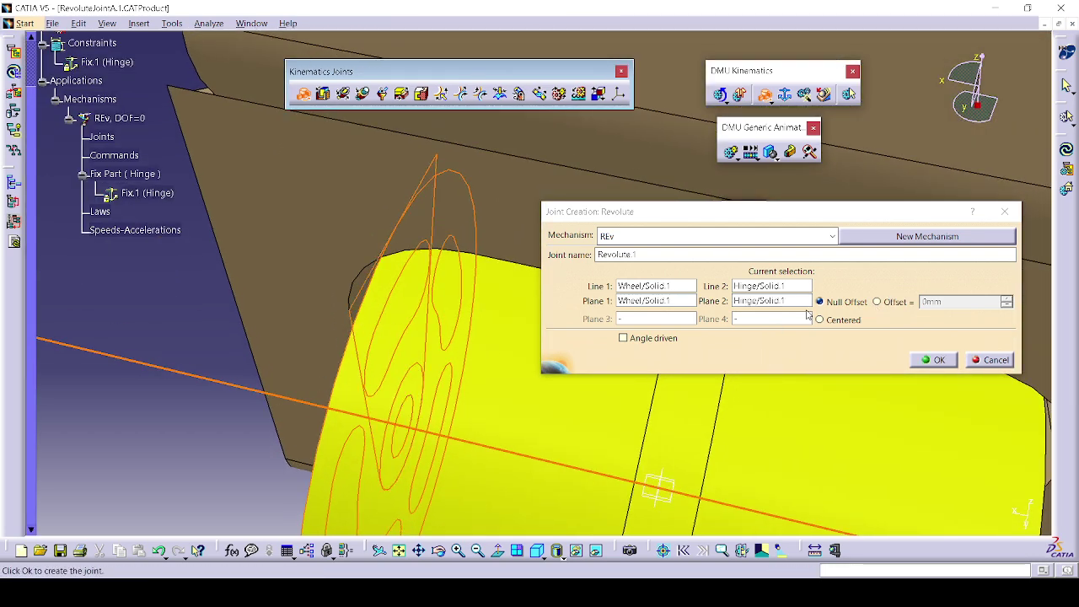
pyautogui.click(878, 302)
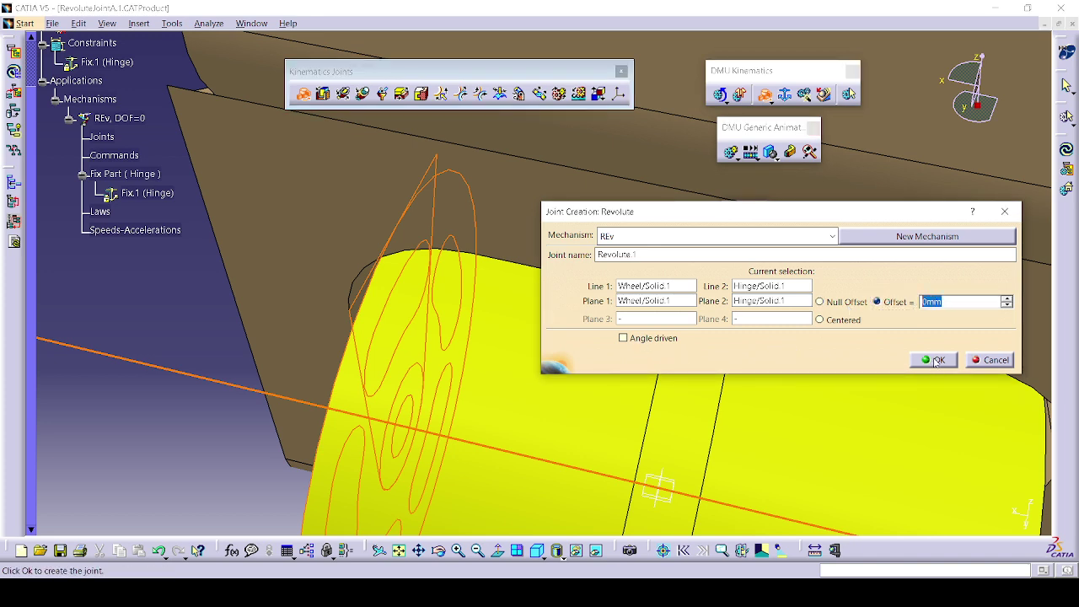
pyautogui.click(936, 363)
# - Make the wheel and hinge revolute joint angle driven, and accept the joint edit
pyautogui.moveTo(593, 251); pyautogui.dragTo(393, 414, button='middle')
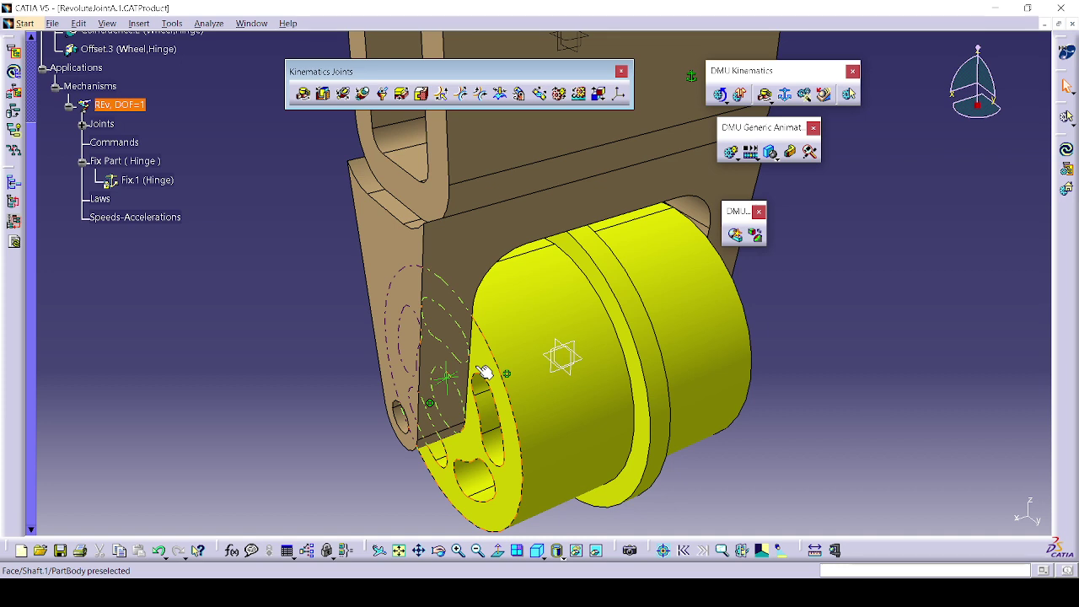
pyautogui.scroll(3, 94, 236)
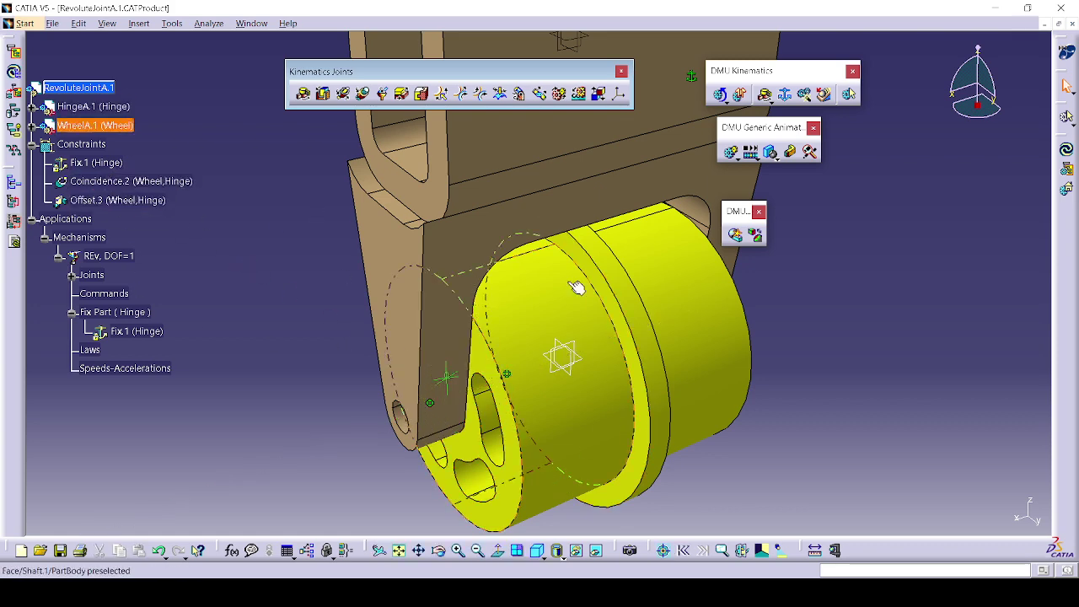
pyautogui.moveTo(562, 284); pyautogui.dragTo(175, 412, button='middle')
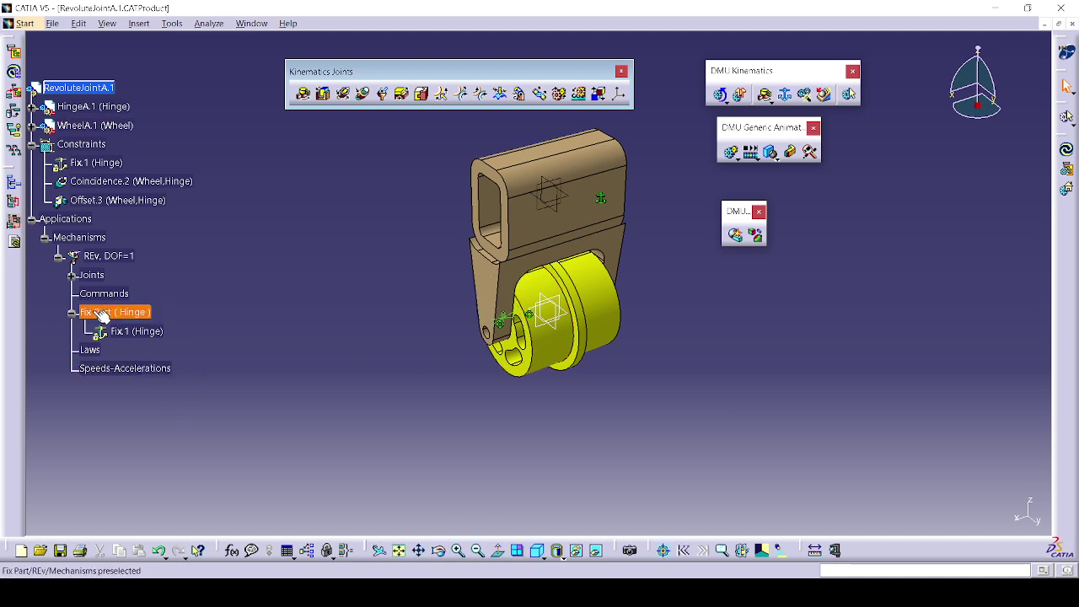
pyautogui.doubleClick(137, 291)
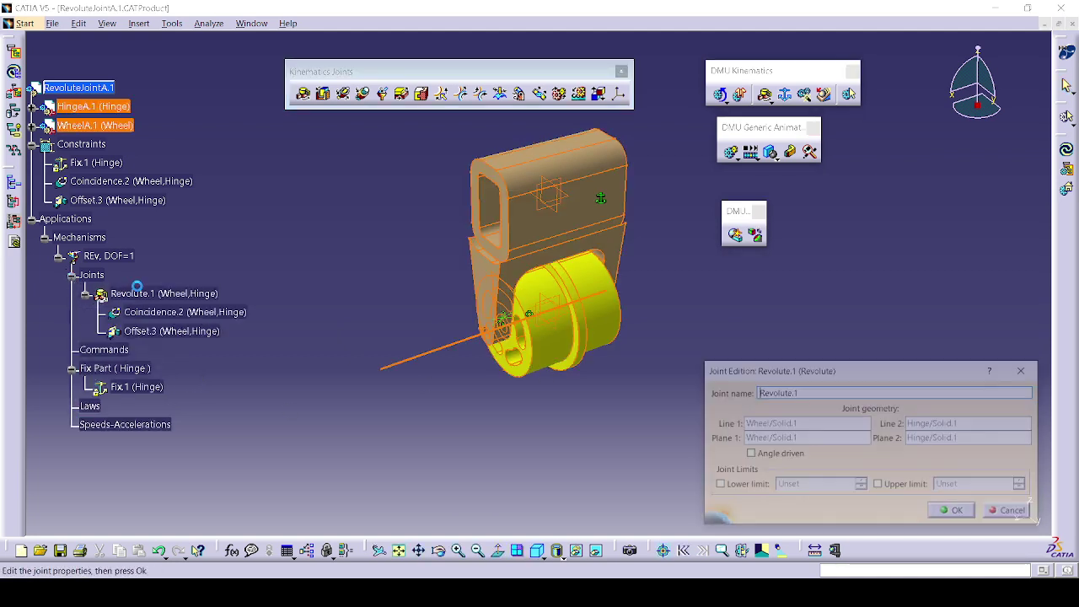
pyautogui.click(749, 453)
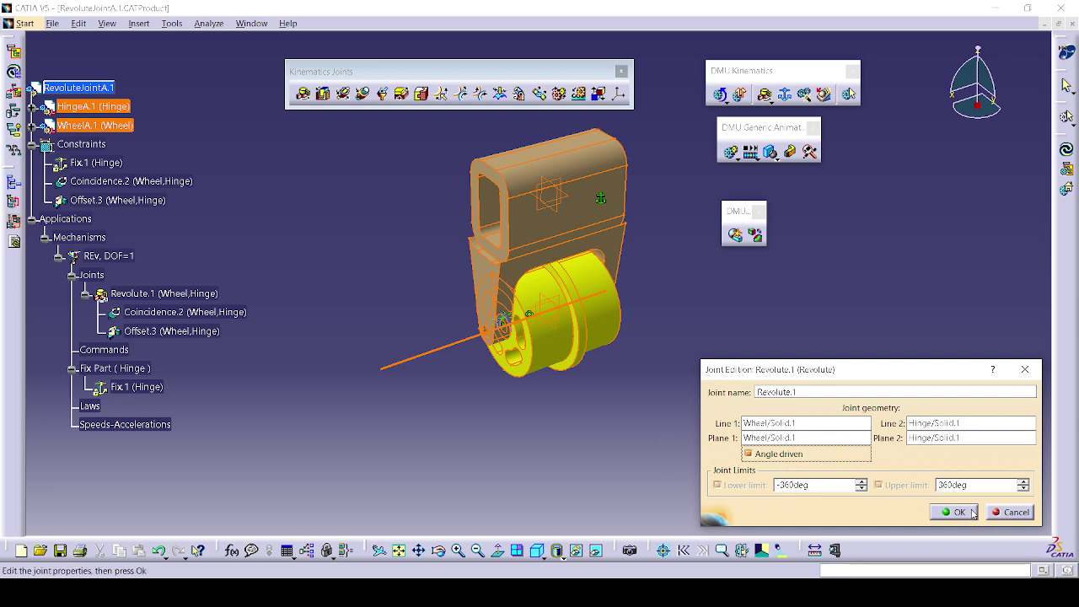
pyautogui.click(805, 454)
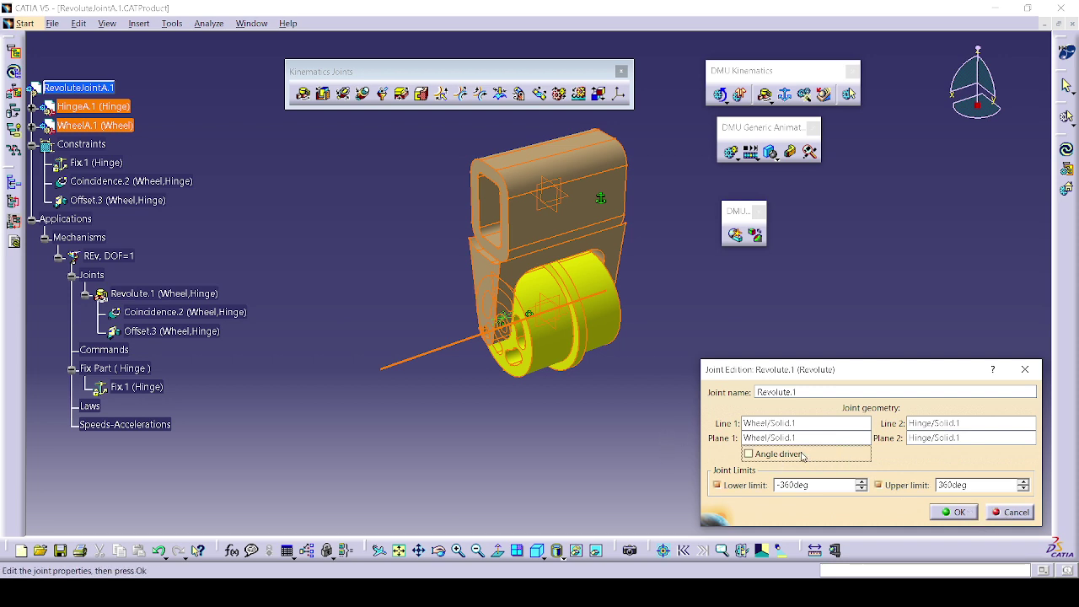
pyautogui.click(878, 485)
pyautogui.click(718, 486)
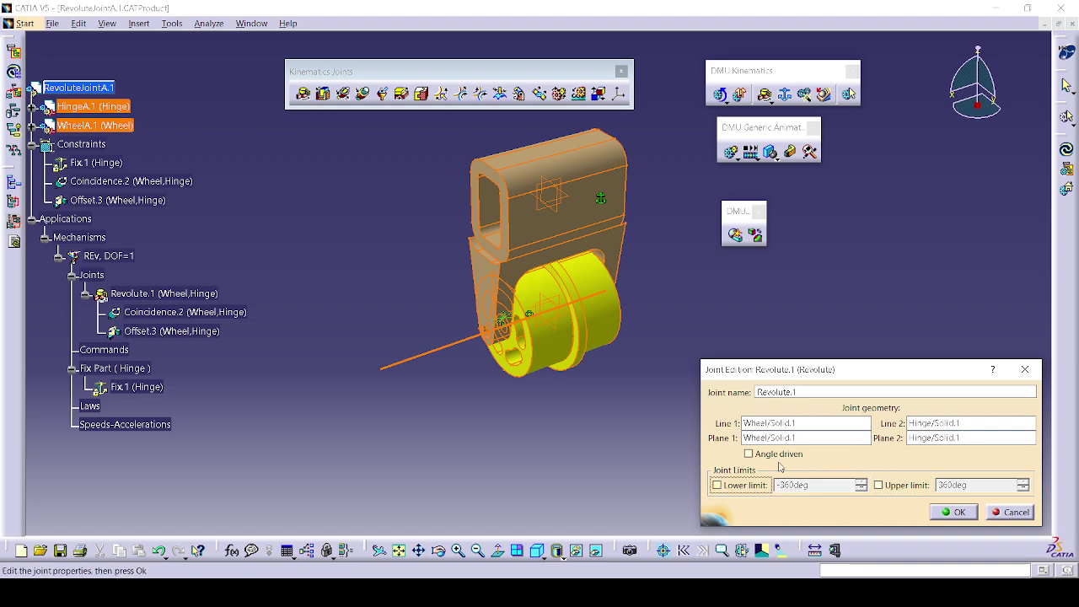
pyautogui.click(797, 454)
pyautogui.click(948, 512)
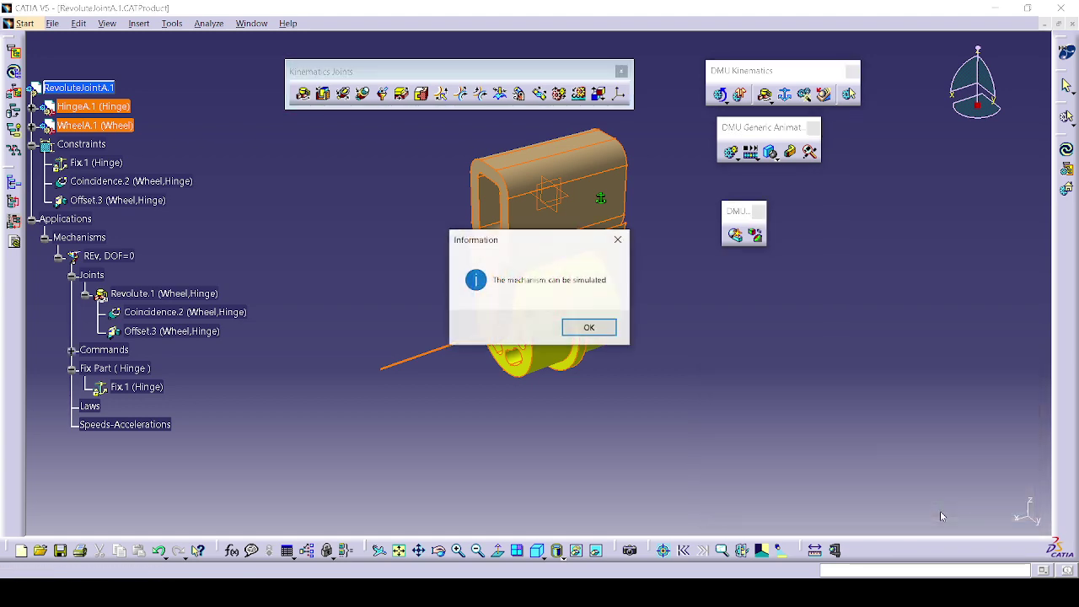
pyautogui.click(603, 334)
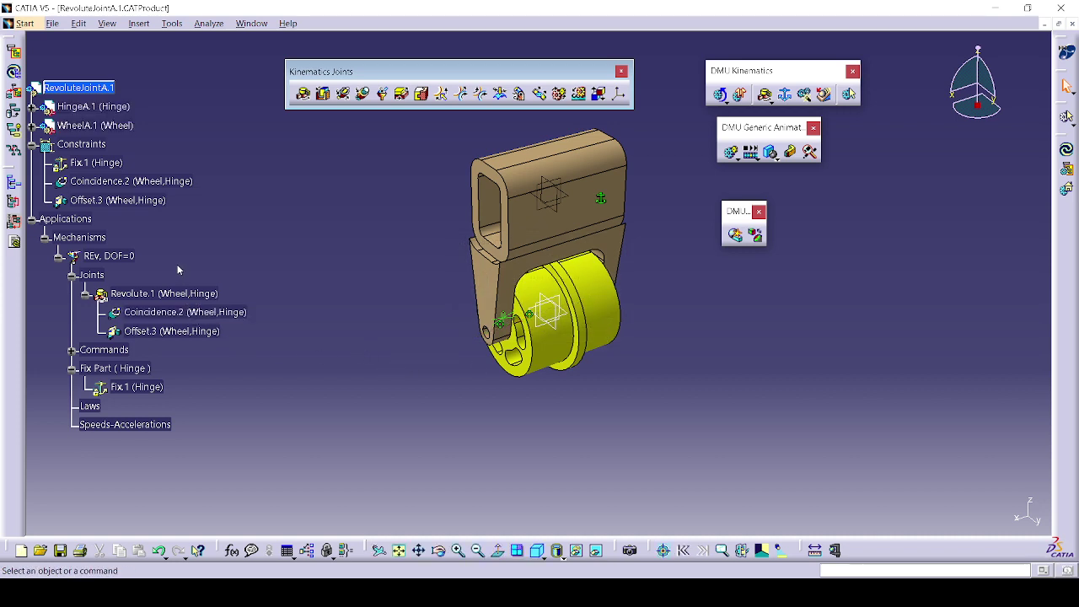
# - Simulate the REv mechanism by driving Command.1 from its start position to 360, and close the simulation
pyautogui.moveTo(191, 400); pyautogui.dragTo(346, 358, button='middle')
pyautogui.moveTo(479, 283); pyautogui.dragTo(423, 410, button='middle')
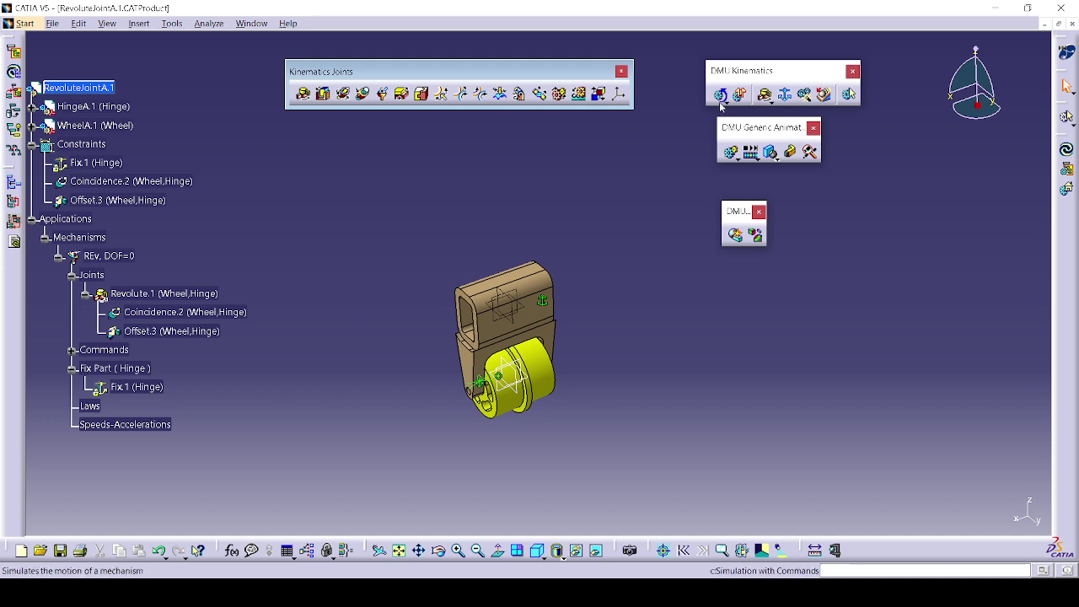
pyautogui.click(733, 159)
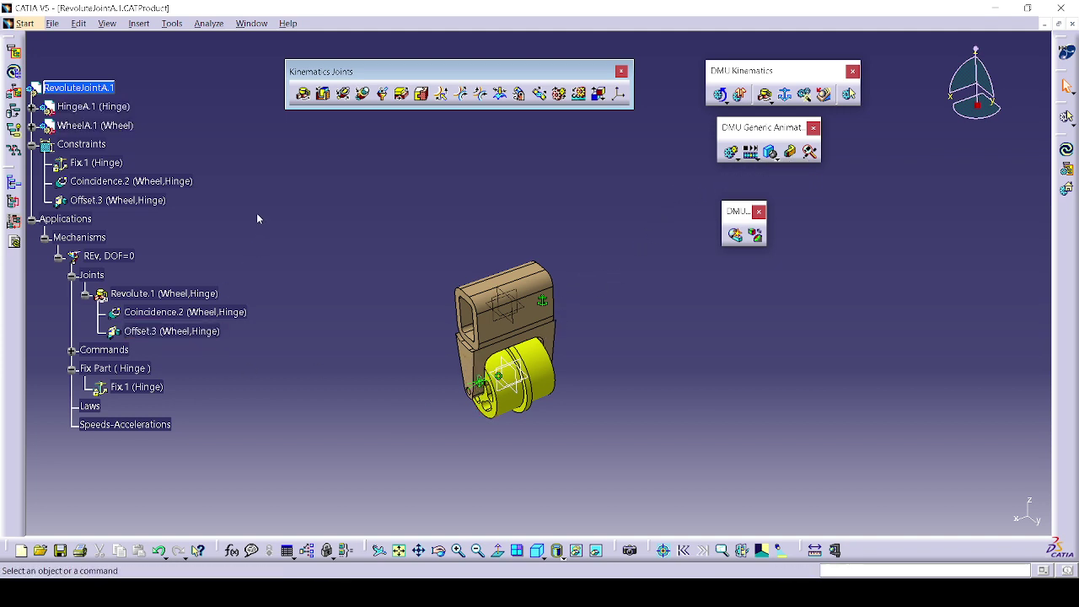
pyautogui.moveTo(257, 213); pyautogui.dragTo(653, 496)
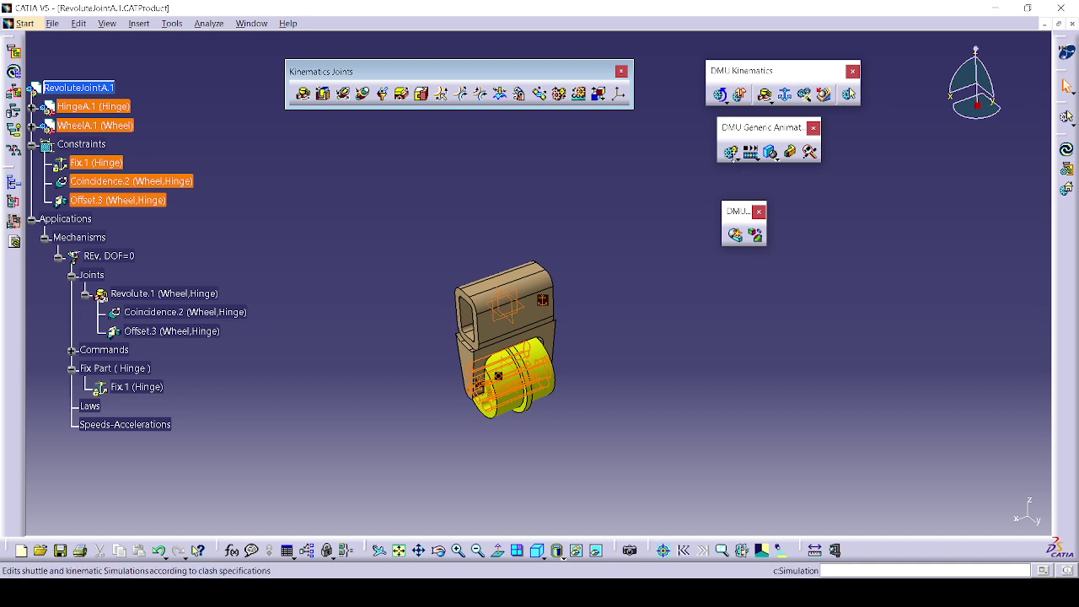
pyautogui.click(735, 158)
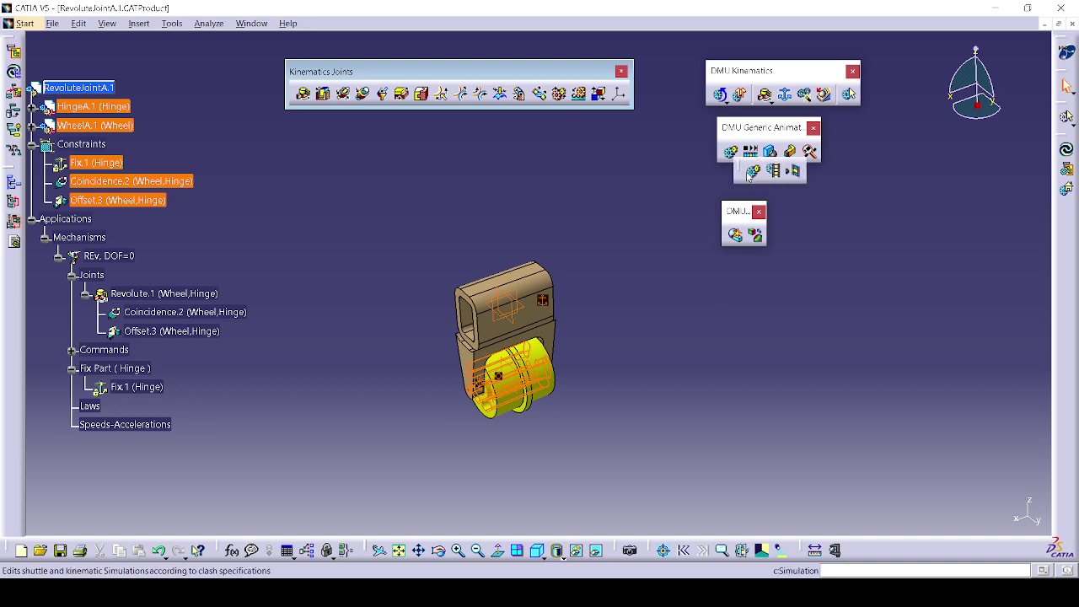
pyautogui.click(750, 173)
pyautogui.click(797, 414)
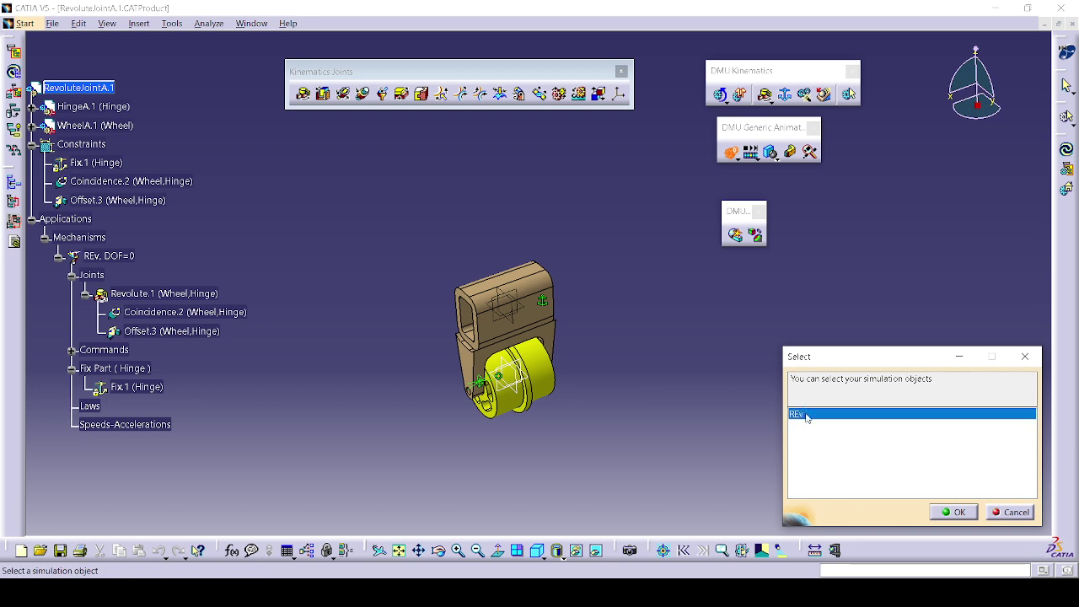
pyautogui.click(946, 512)
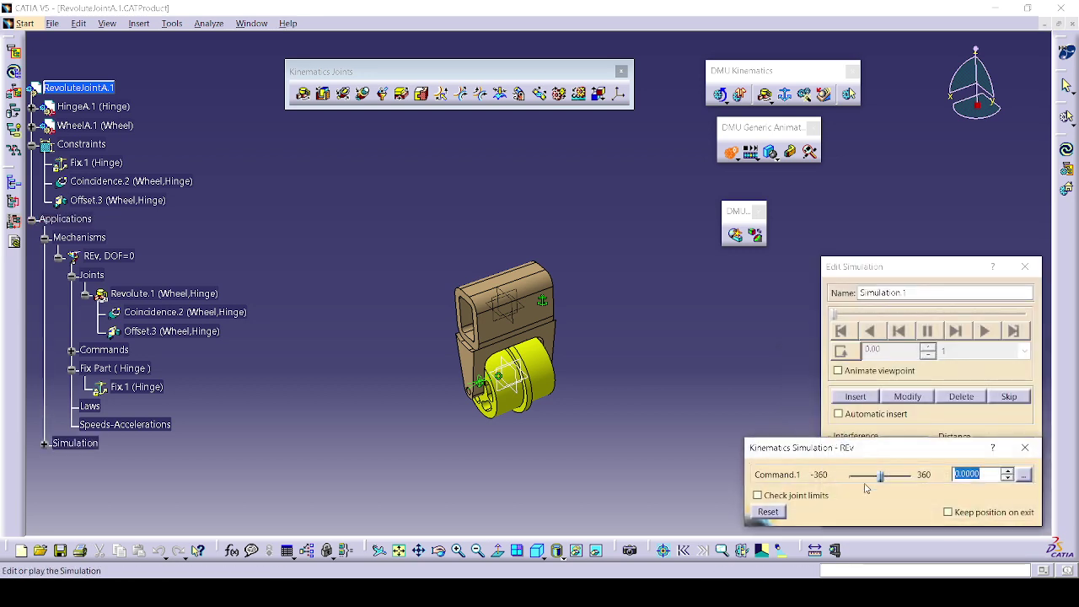
pyautogui.moveTo(881, 477); pyautogui.dragTo(911, 477)
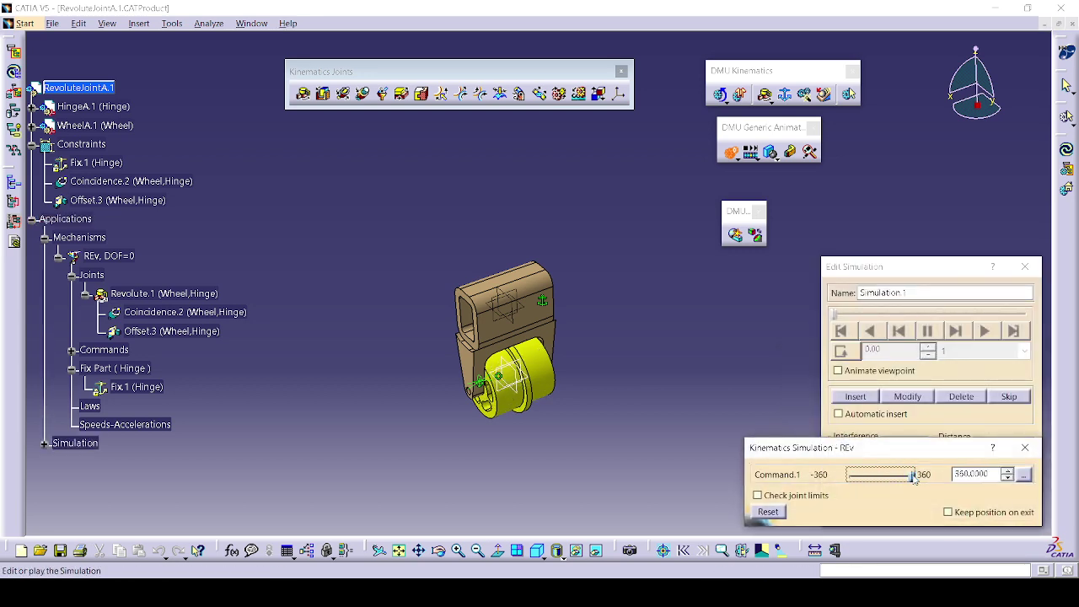
pyautogui.click(1025, 266)
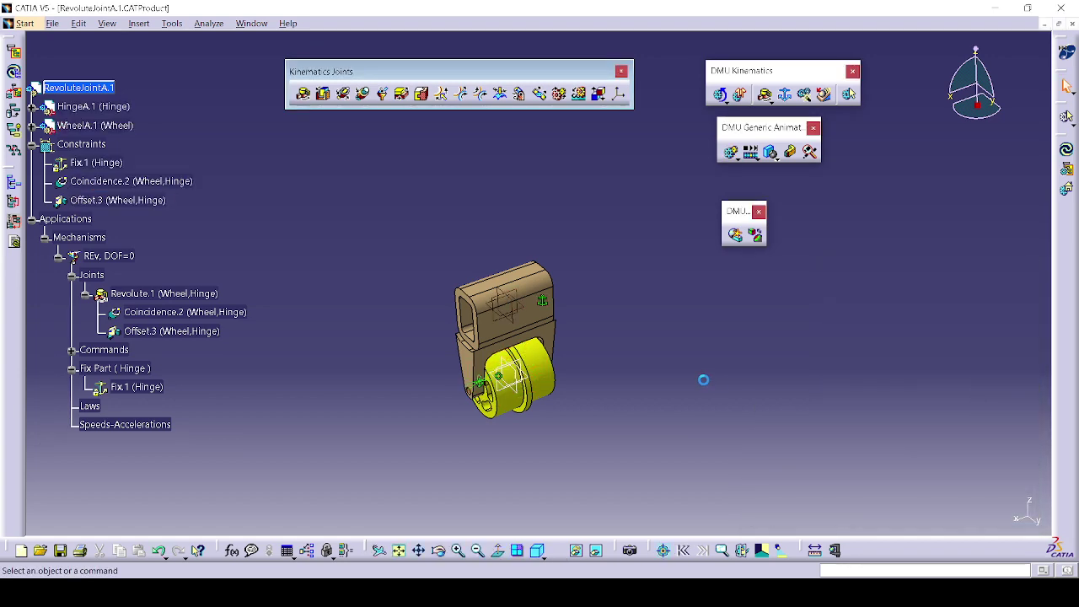
pyautogui.moveTo(284, 410); pyautogui.dragTo(331, 359, button='middle')
pyautogui.middleClick(400, 351)
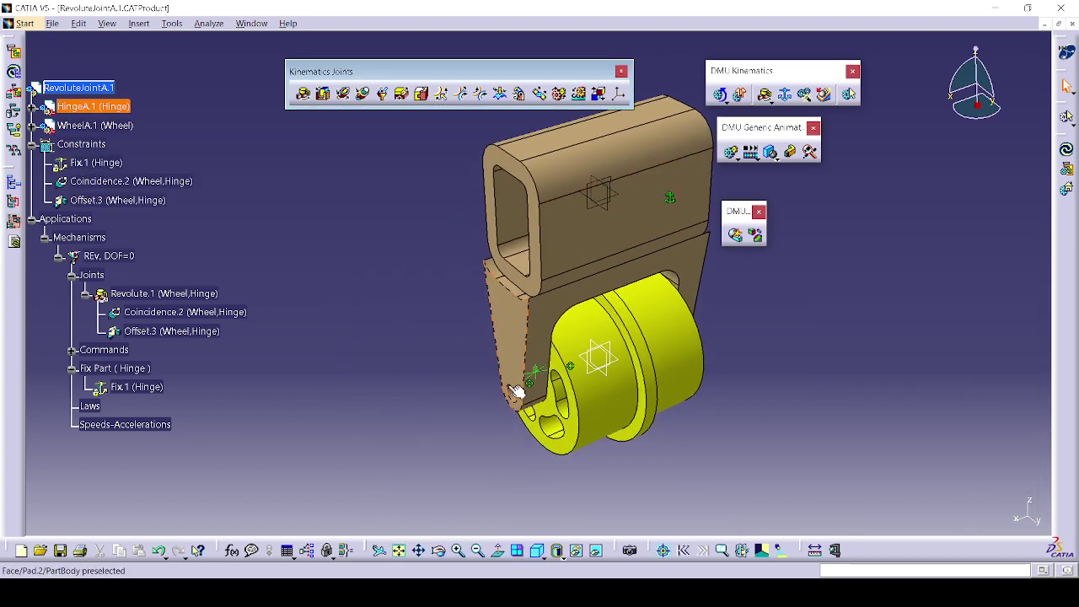
pyautogui.moveTo(517, 393); pyautogui.dragTo(442, 312, button='middle')
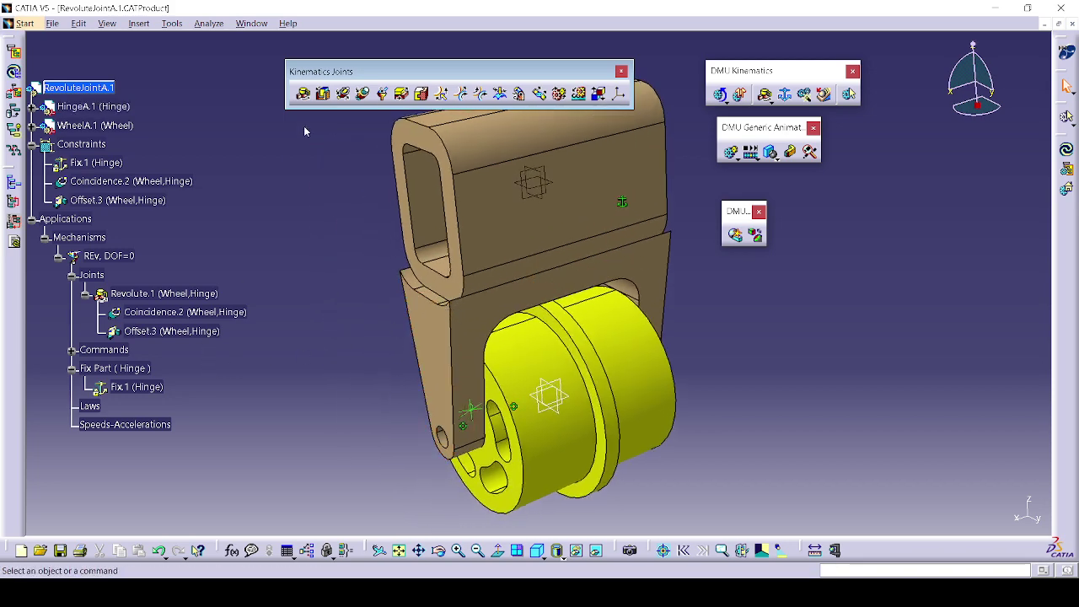
pyautogui.moveTo(364, 258); pyautogui.dragTo(371, 309, button='middle')
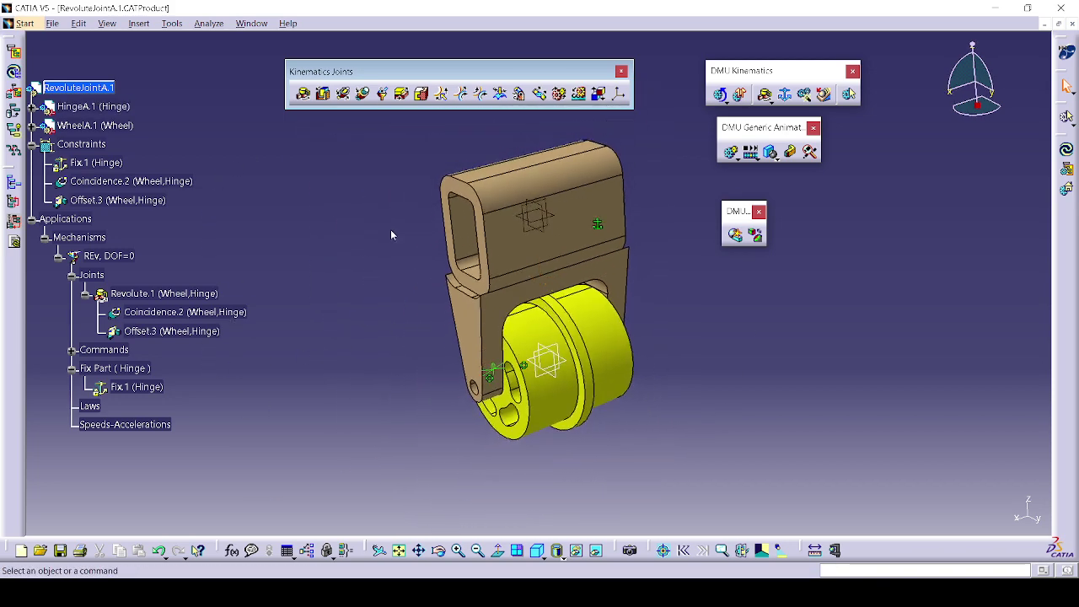
pyautogui.moveTo(392, 219); pyautogui.dragTo(320, 215, button='middle')
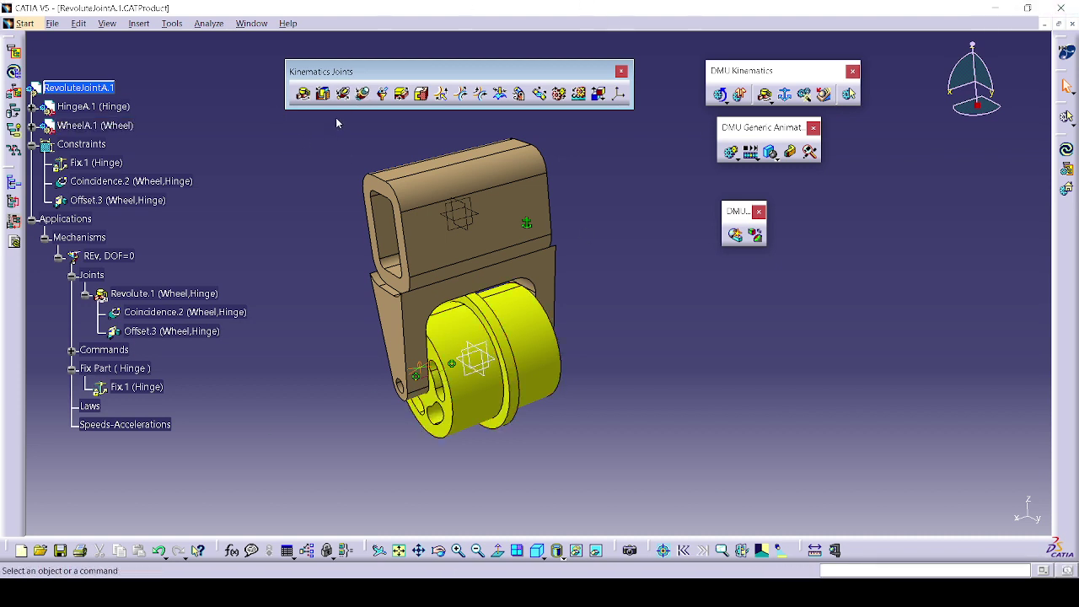
pyautogui.moveTo(540, 330); pyautogui.dragTo(506, 312, button='middle')
pyautogui.moveTo(400, 318); pyautogui.dragTo(685, 273, button='middle')
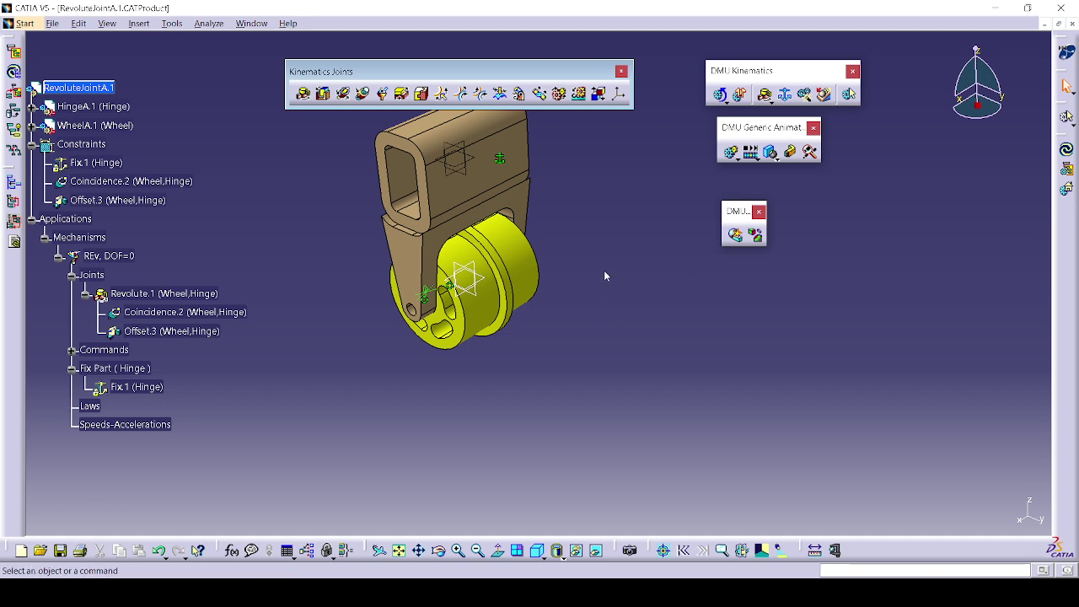
pyautogui.moveTo(604, 270); pyautogui.dragTo(602, 376, button='middle')
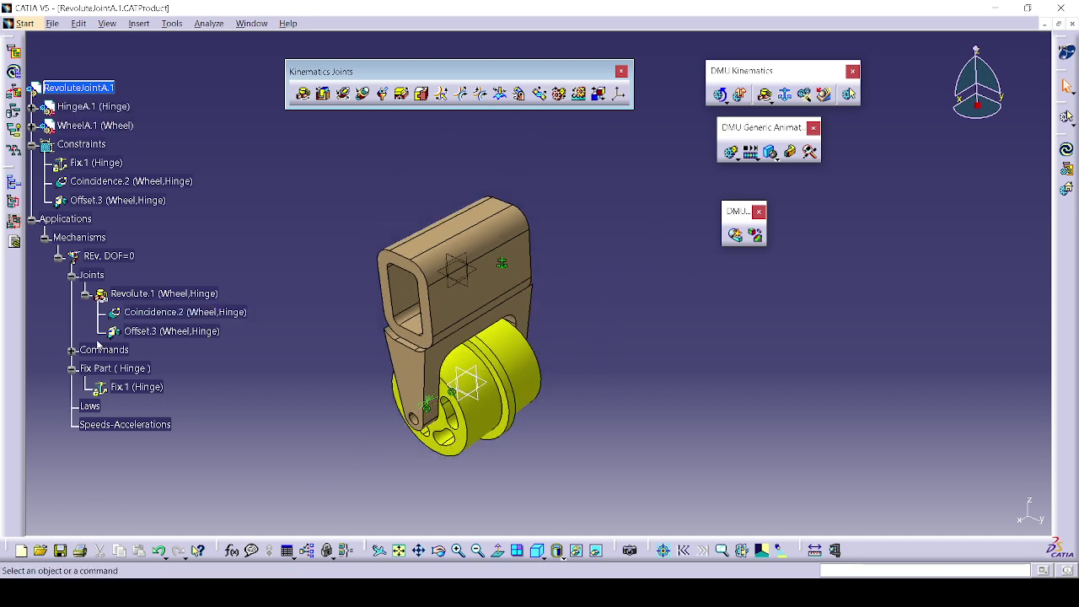
# - Set the lower limit of the Revolute.1 joint to 0 degrees
pyautogui.doubleClick(174, 294)
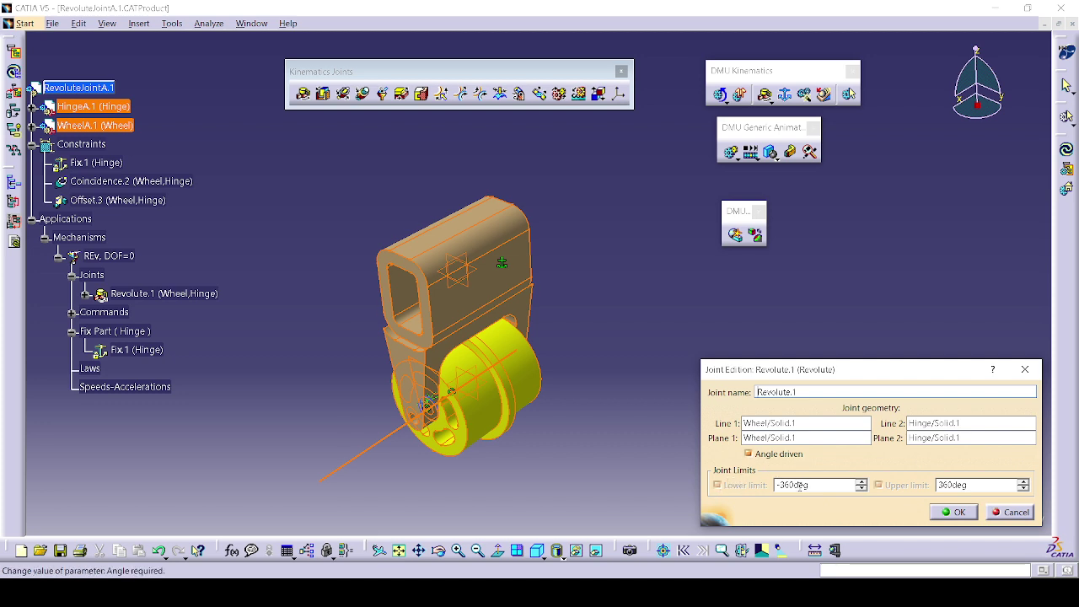
pyautogui.doubleClick(827, 486)
pyautogui.moveTo(976, 486); pyautogui.dragTo(912, 485)
pyautogui.moveTo(832, 487); pyautogui.dragTo(759, 486)
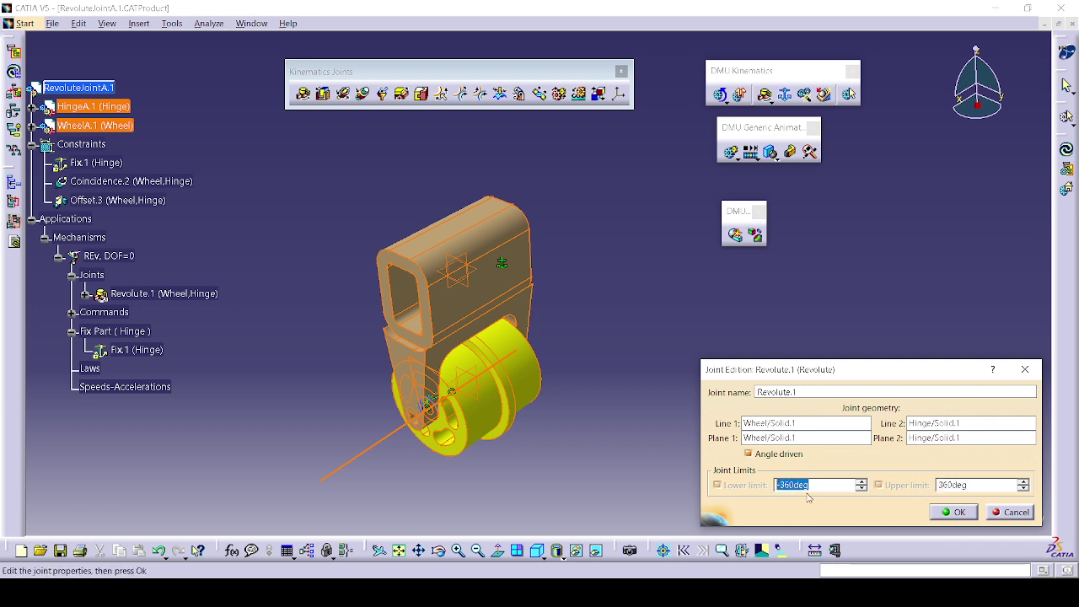
pyautogui.write('0')
pyautogui.click(950, 510)
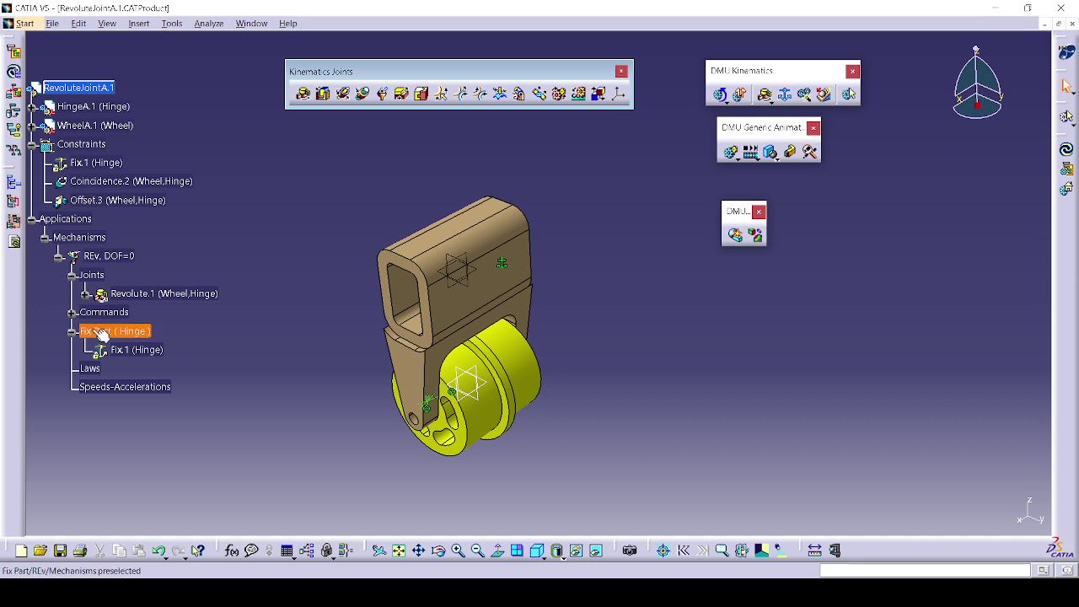
# - Create a simulation of the REv mechanism and name it Revolute_Simulation
pyautogui.click(731, 153)
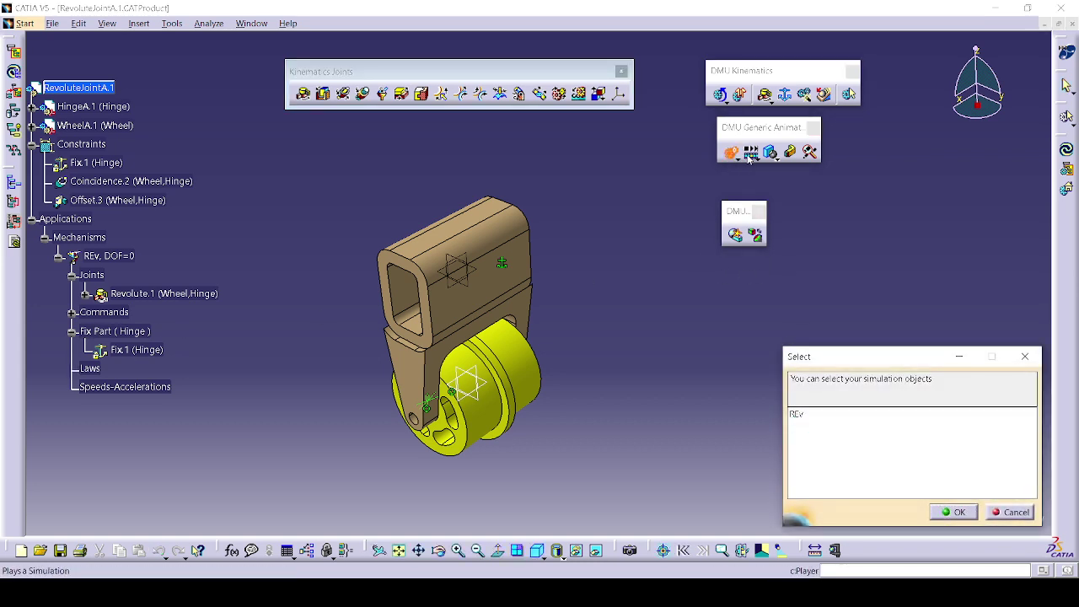
pyautogui.click(1026, 354)
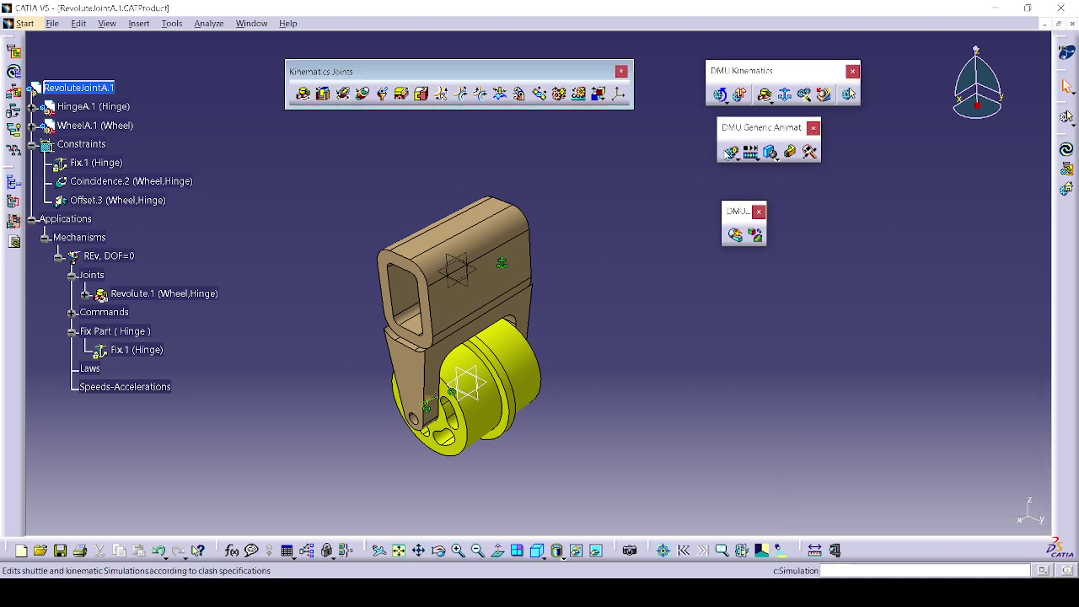
pyautogui.click(731, 153)
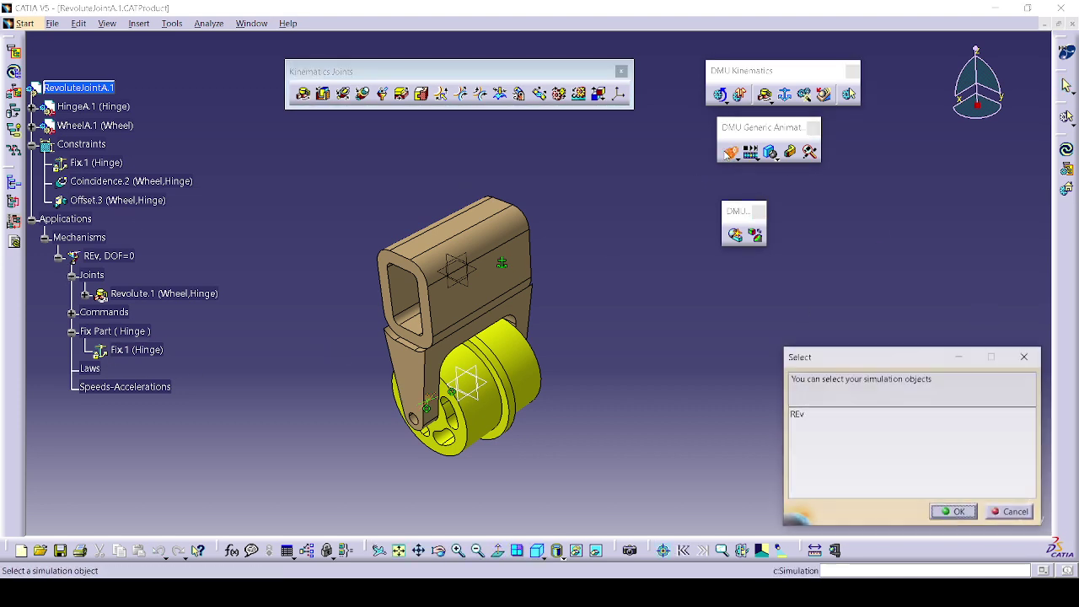
pyautogui.click(808, 414)
pyautogui.click(954, 512)
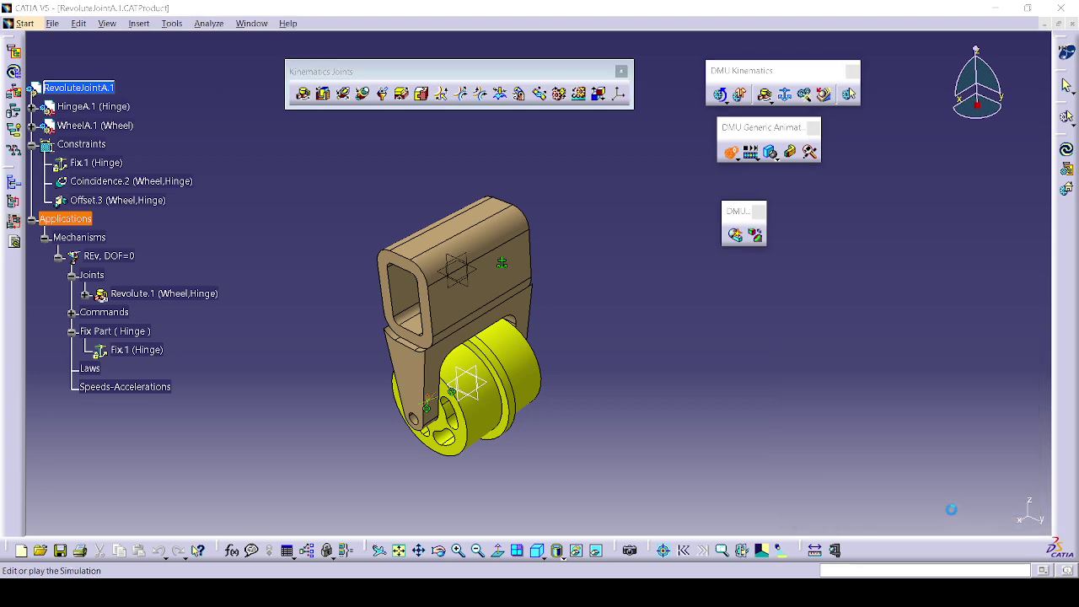
pyautogui.moveTo(839, 463); pyautogui.dragTo(696, 175)
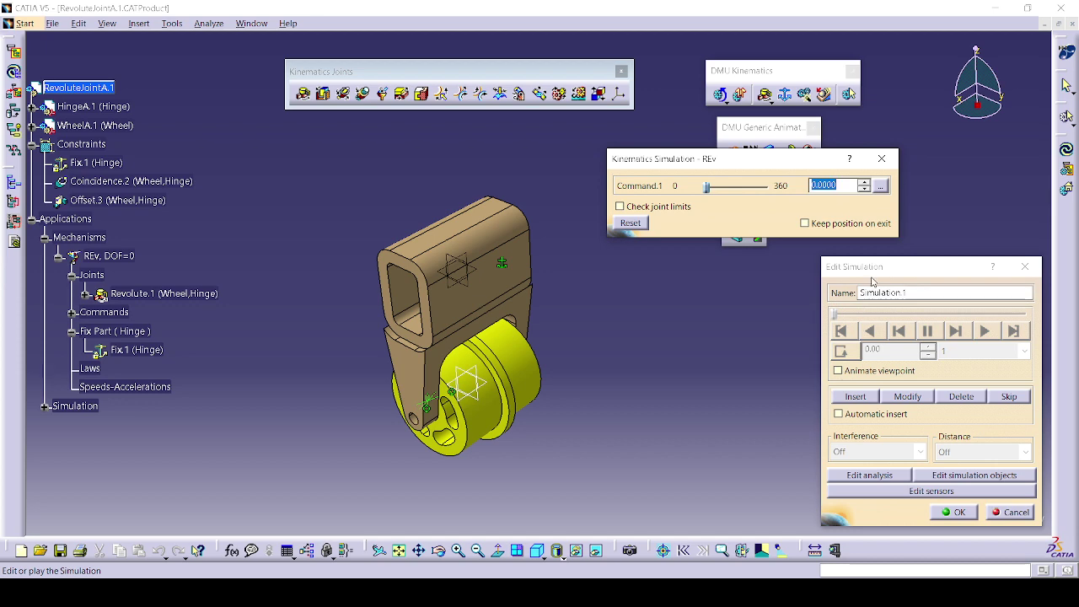
pyautogui.moveTo(874, 268); pyautogui.dragTo(717, 263)
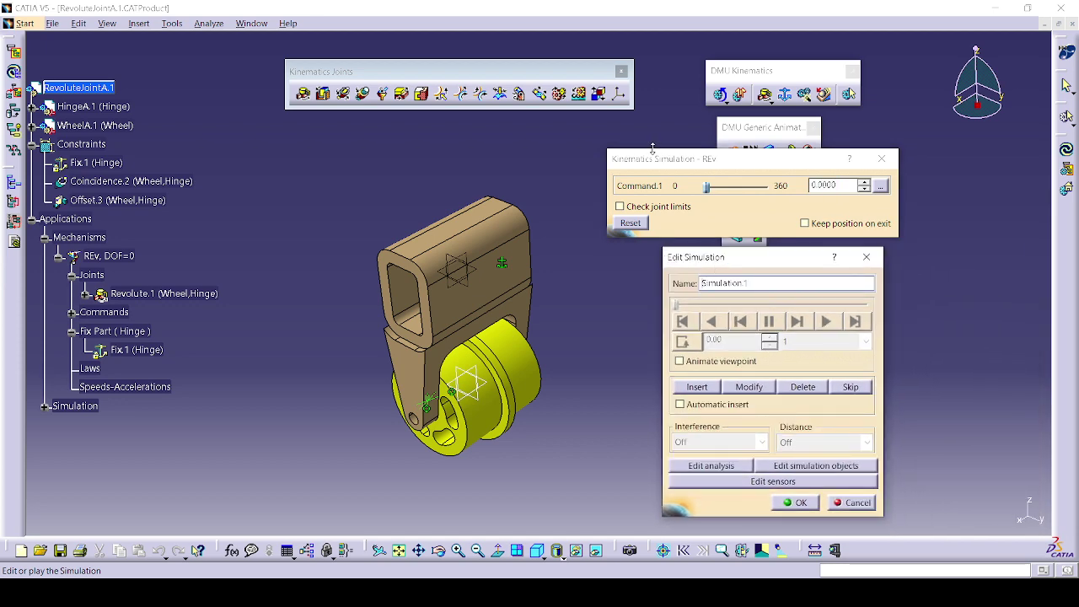
pyautogui.moveTo(761, 282); pyautogui.dragTo(701, 289)
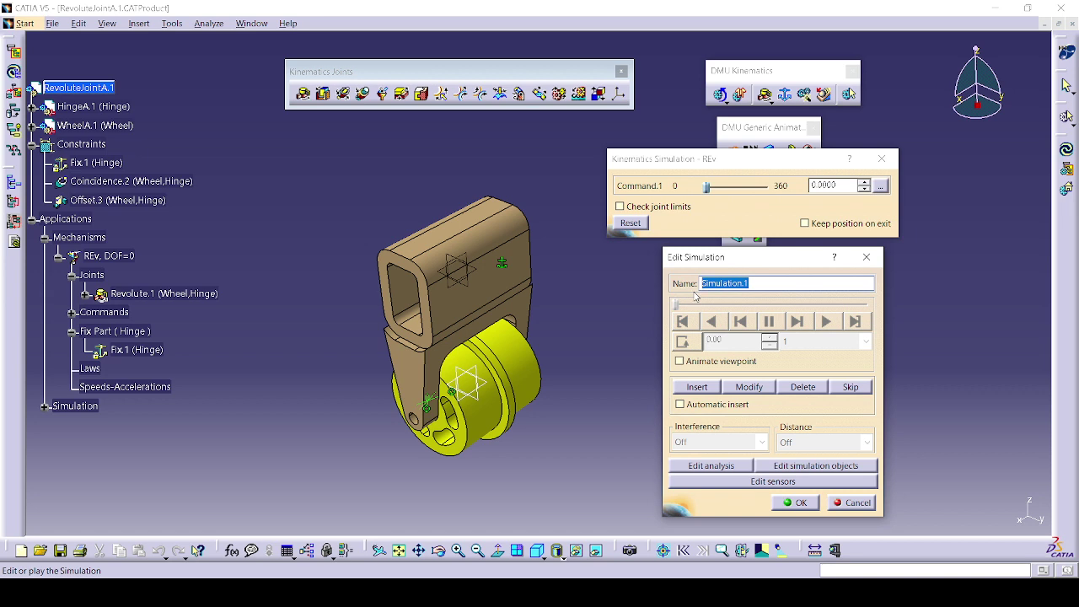
pyautogui.write('Revolute_')
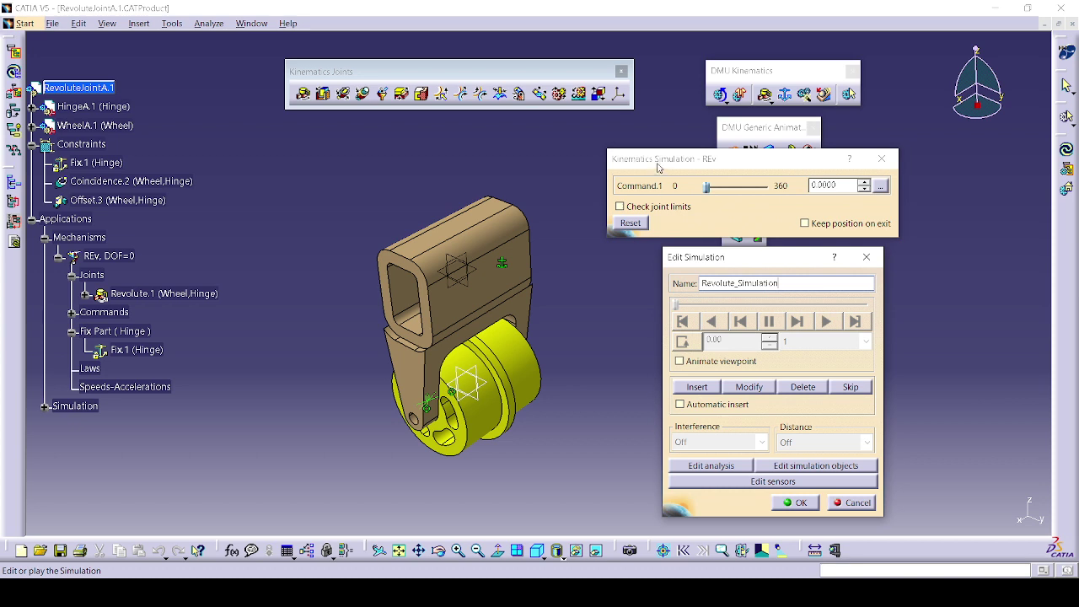
# - Insert simulation shots with Command.1 at 50.4, 100.8 and 180
pyautogui.moveTo(657, 161); pyautogui.dragTo(534, 135)
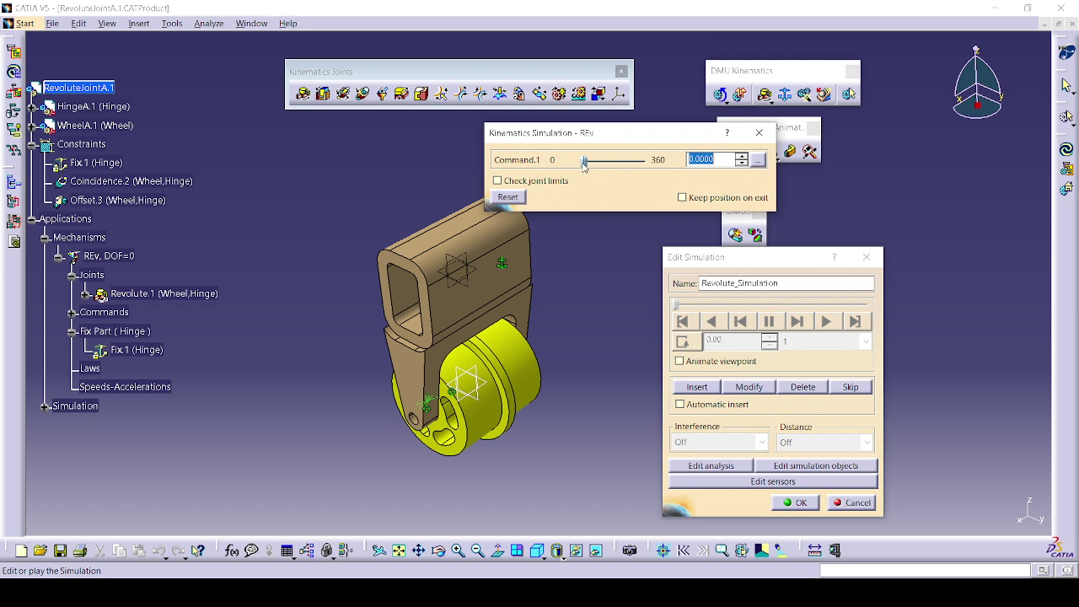
pyautogui.moveTo(584, 165); pyautogui.dragTo(594, 174)
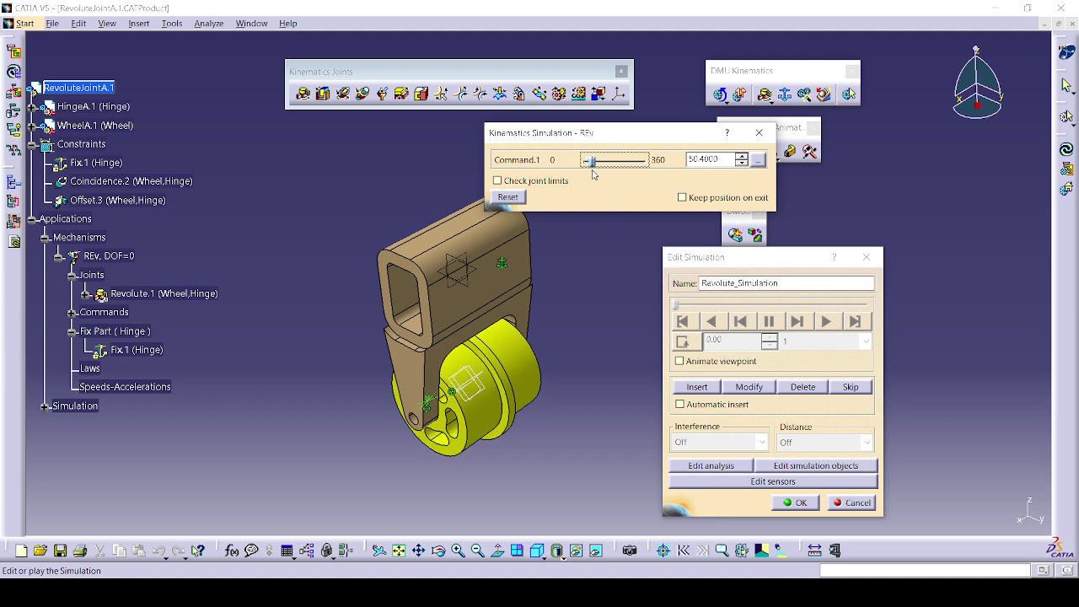
pyautogui.click(696, 387)
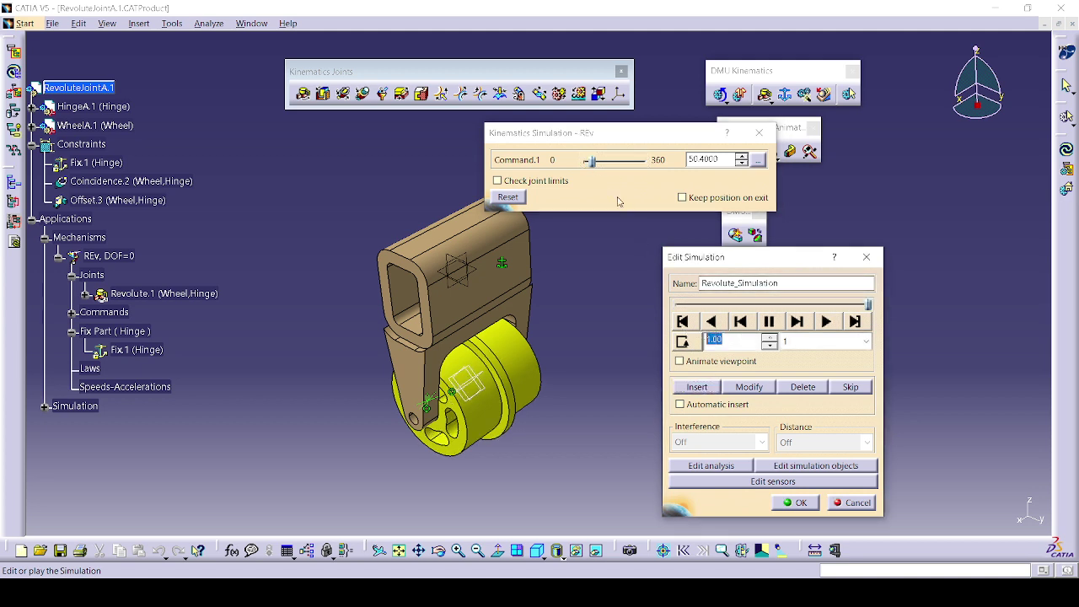
pyautogui.moveTo(590, 169); pyautogui.dragTo(614, 161)
pyautogui.click(696, 387)
pyautogui.click(700, 390)
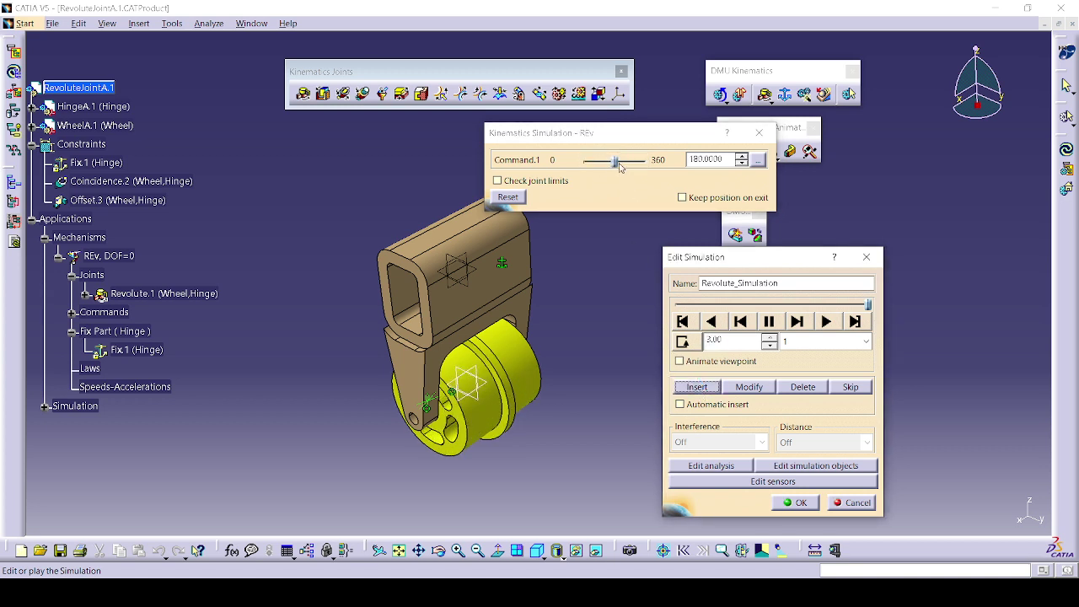
# - Insert two more shots with Command.1 moved beyond 180, the last one at 349.2
pyautogui.click(625, 168)
pyautogui.moveTo(616, 170); pyautogui.dragTo(644, 162)
pyautogui.click(707, 391)
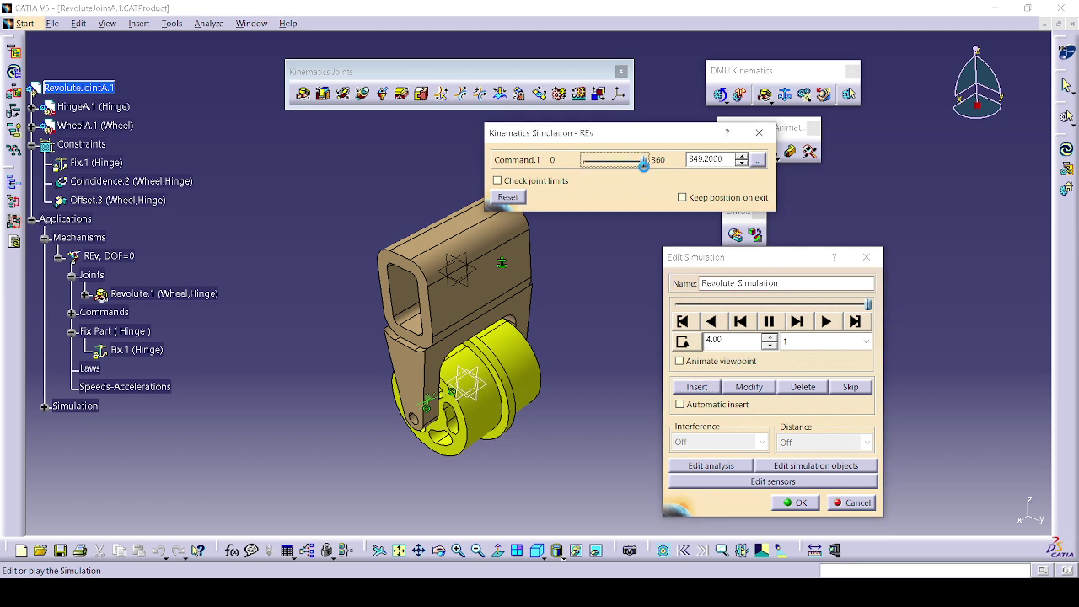
pyautogui.click(706, 389)
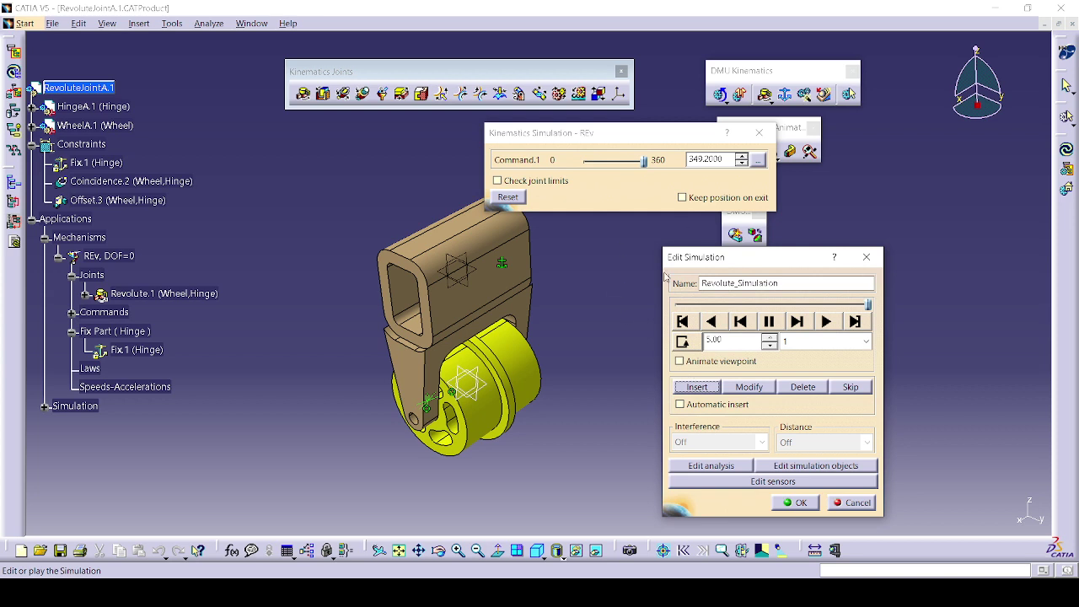
# - Play the inserted shots in loop mode, reduce the interpolation step to 0.01, and cancel the simulation
pyautogui.click(689, 342)
pyautogui.click(827, 321)
pyautogui.click(813, 342)
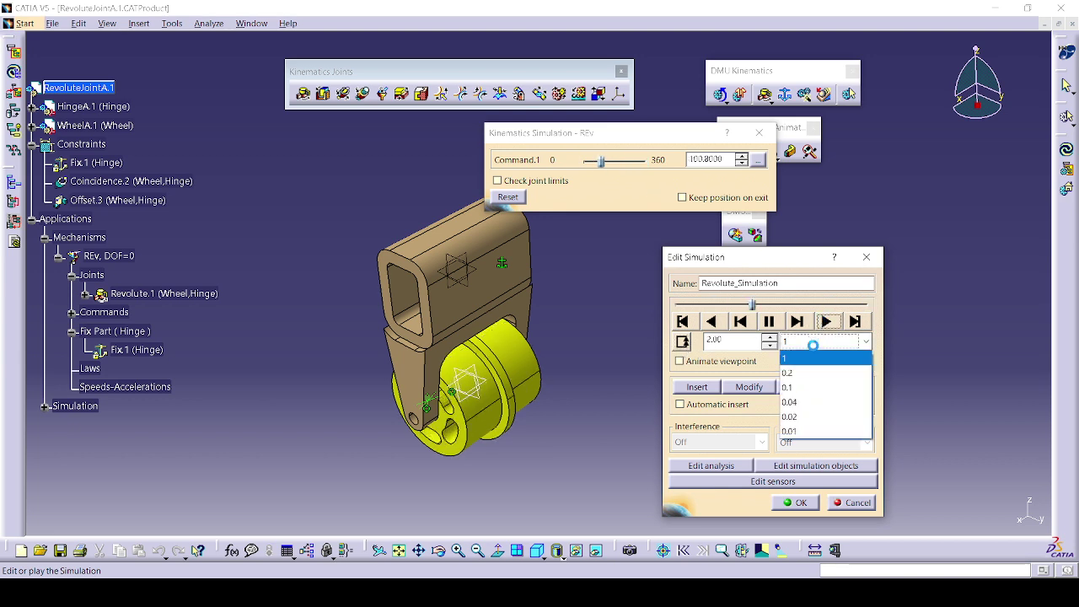
pyautogui.click(808, 431)
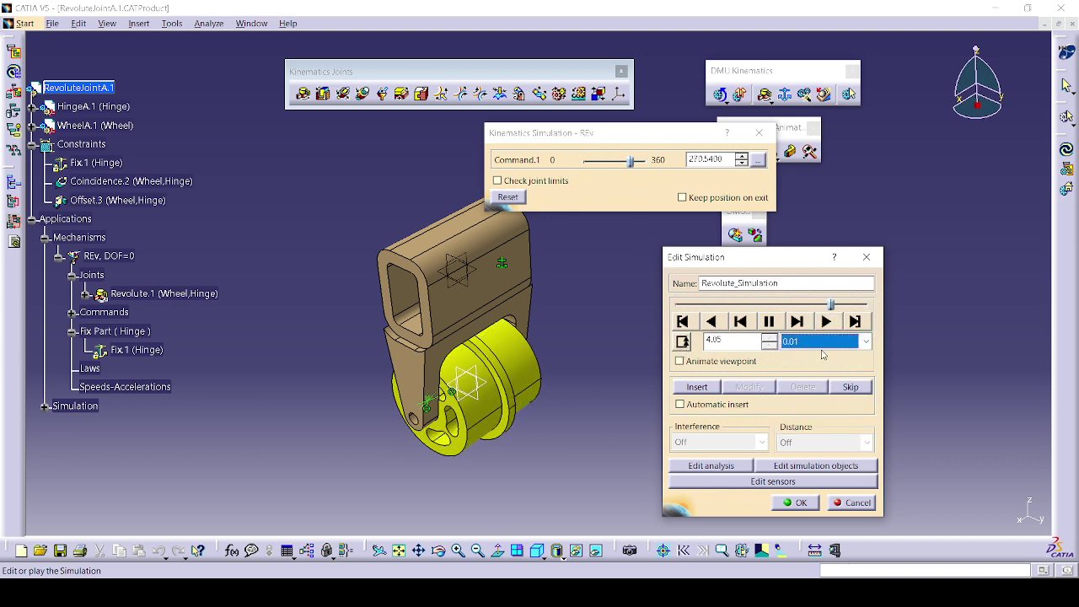
pyautogui.click(734, 338)
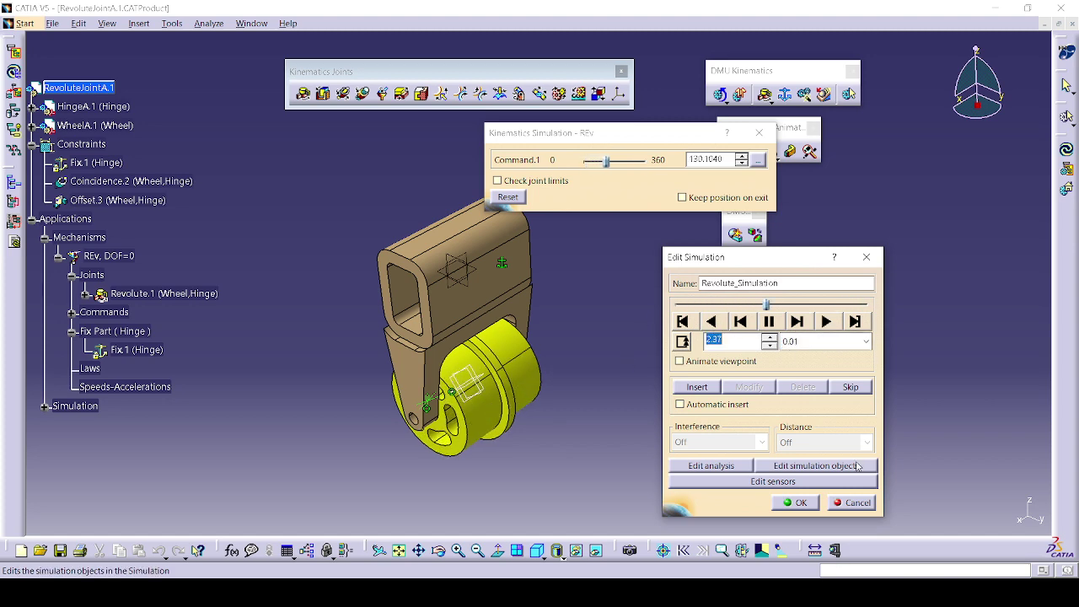
pyautogui.click(838, 505)
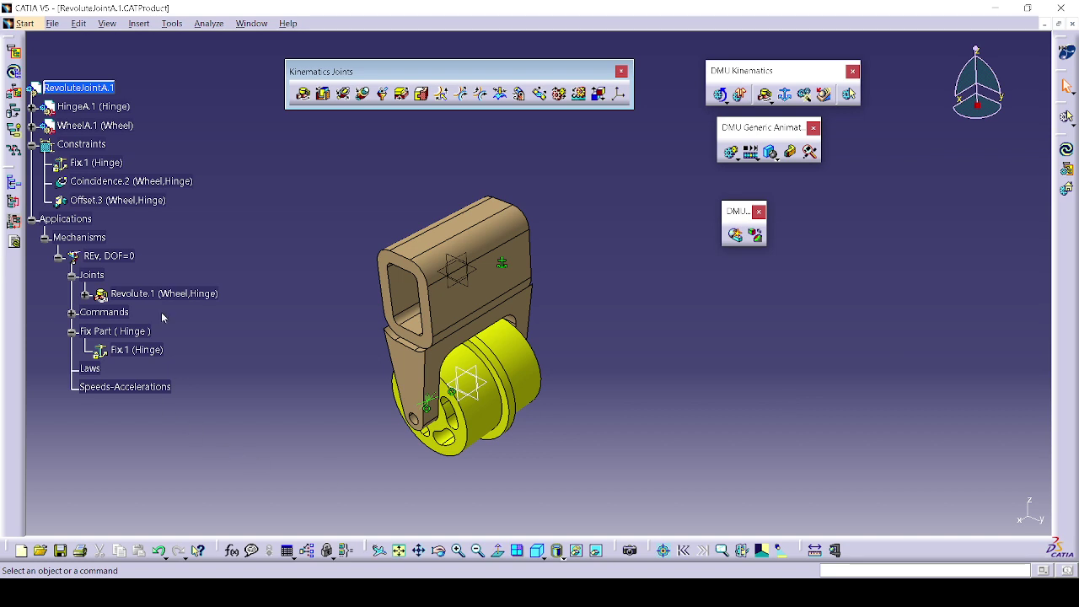
# - Create a new REv simulation with automatic insert enabled and record Command.1 moving from 0 to 360
pyautogui.click(730, 152)
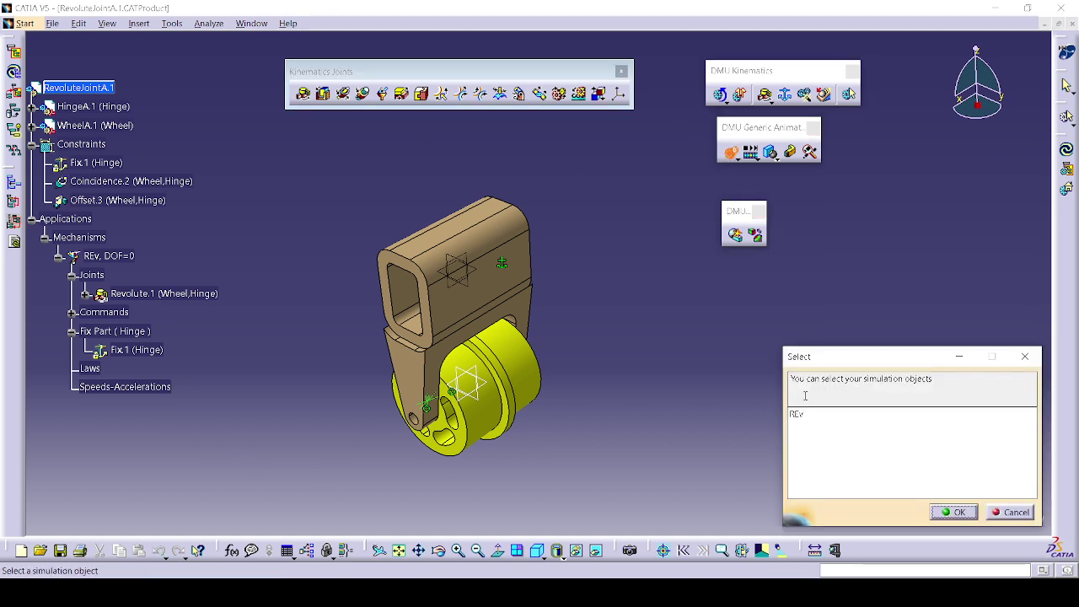
pyautogui.click(954, 512)
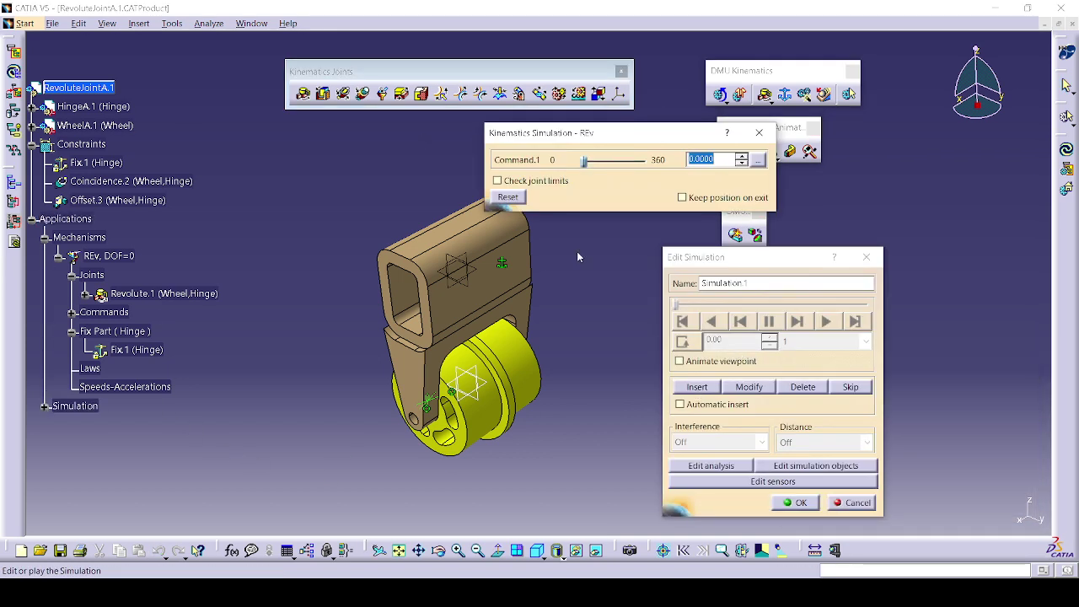
pyautogui.click(693, 404)
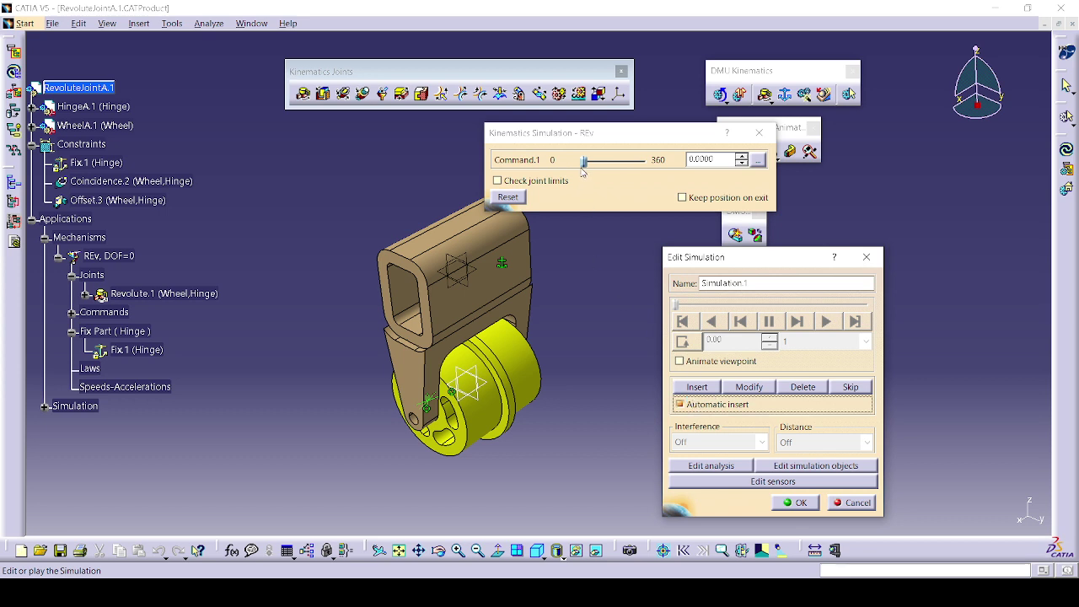
pyautogui.moveTo(582, 166); pyautogui.dragTo(651, 259)
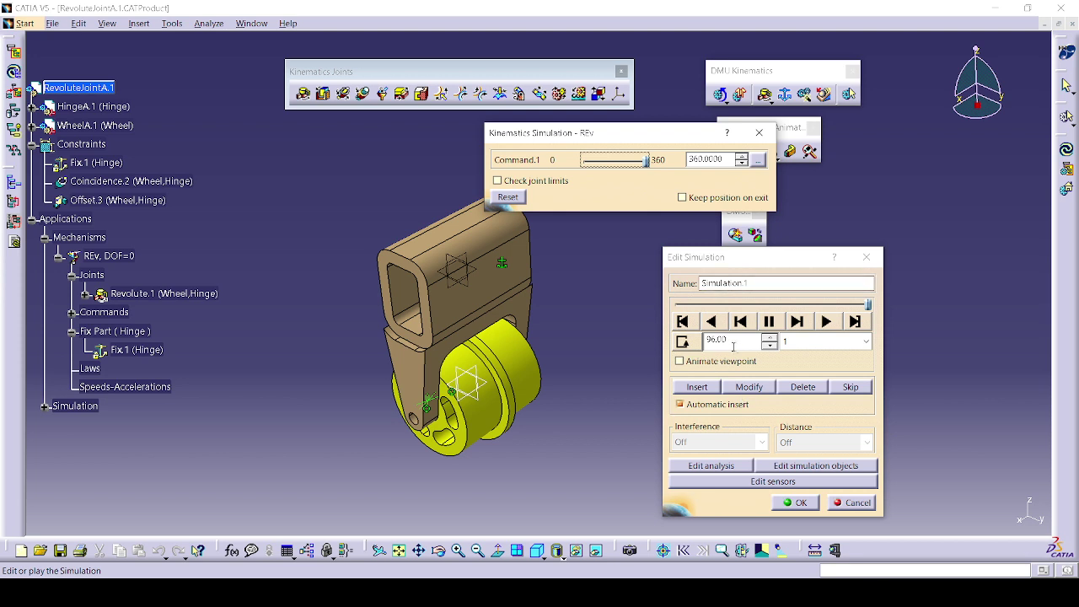
# - Change the loop mode, set the interpolation step to 0.01, and play the recorded simulation with the wheel in close view
pyautogui.doubleClick(705, 340)
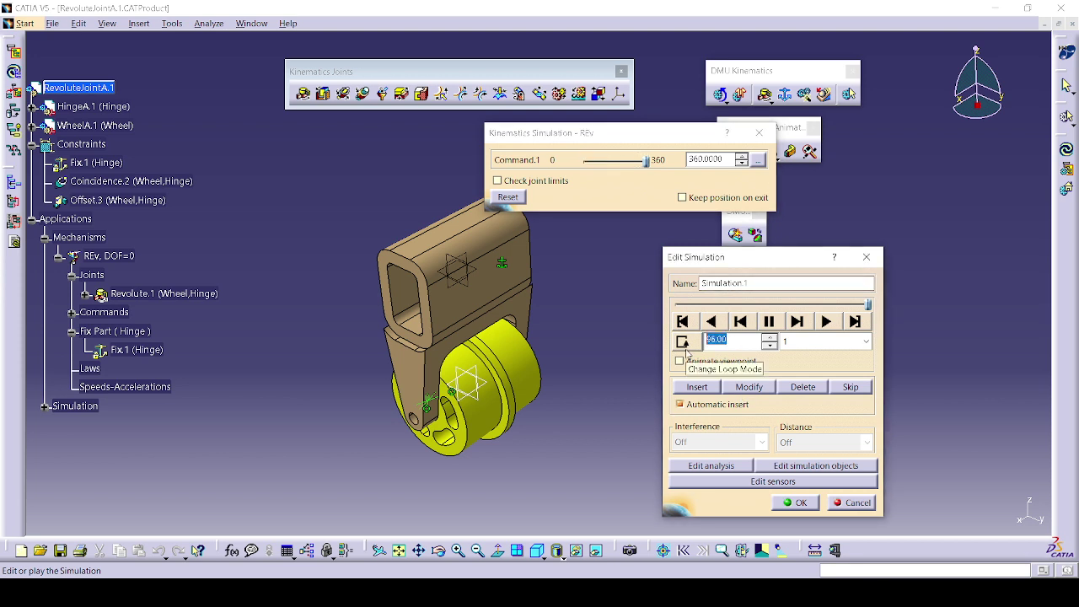
pyautogui.click(687, 347)
pyautogui.click(812, 342)
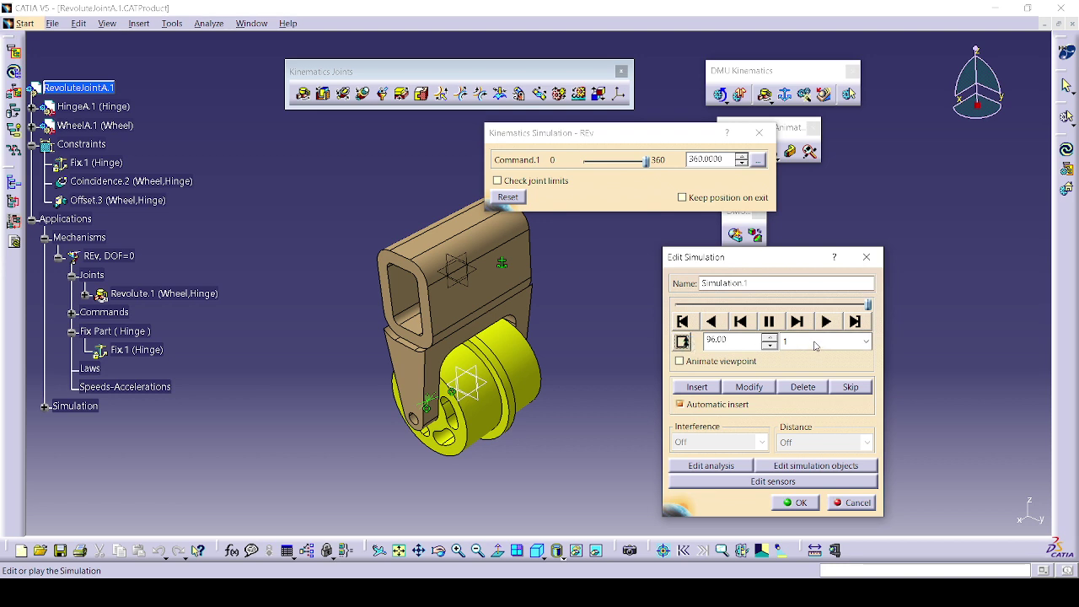
pyautogui.click(811, 426)
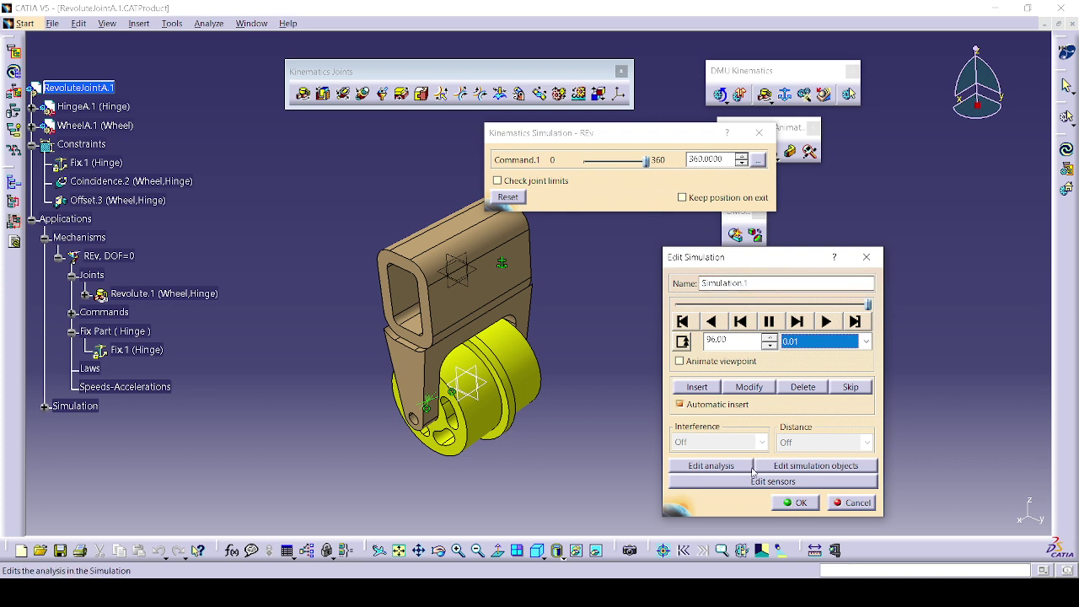
pyautogui.click(826, 322)
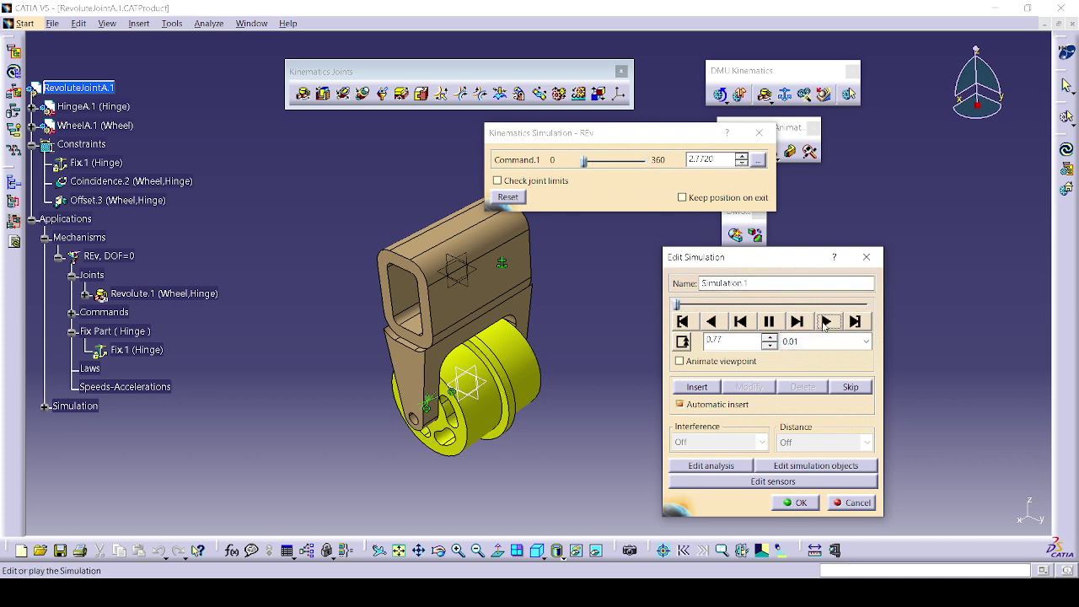
pyautogui.moveTo(520, 499); pyautogui.dragTo(553, 160, button='middle')
pyautogui.moveTo(512, 399); pyautogui.dragTo(671, 89, button='middle')
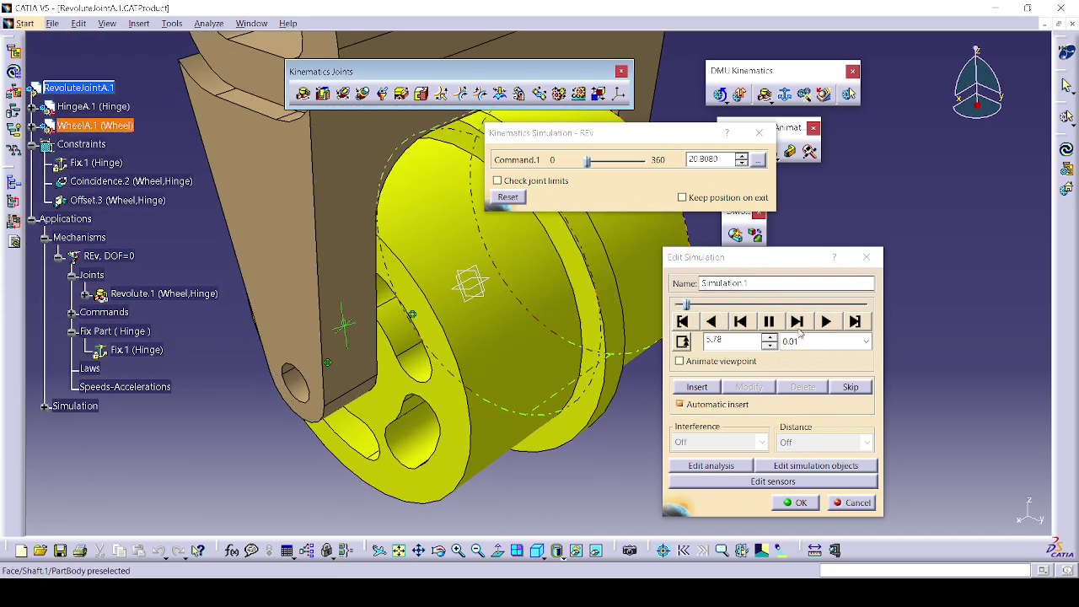
# - Set the interpolation step to 1, play the simulation in the back-and-forth loop mode, and accept it
pyautogui.click(866, 340)
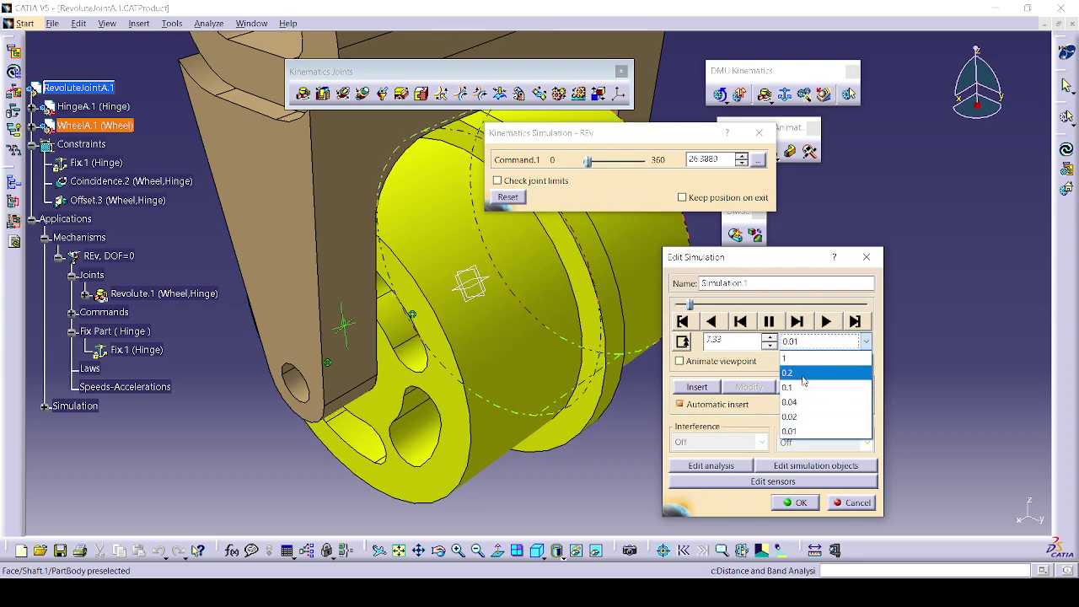
pyautogui.click(804, 360)
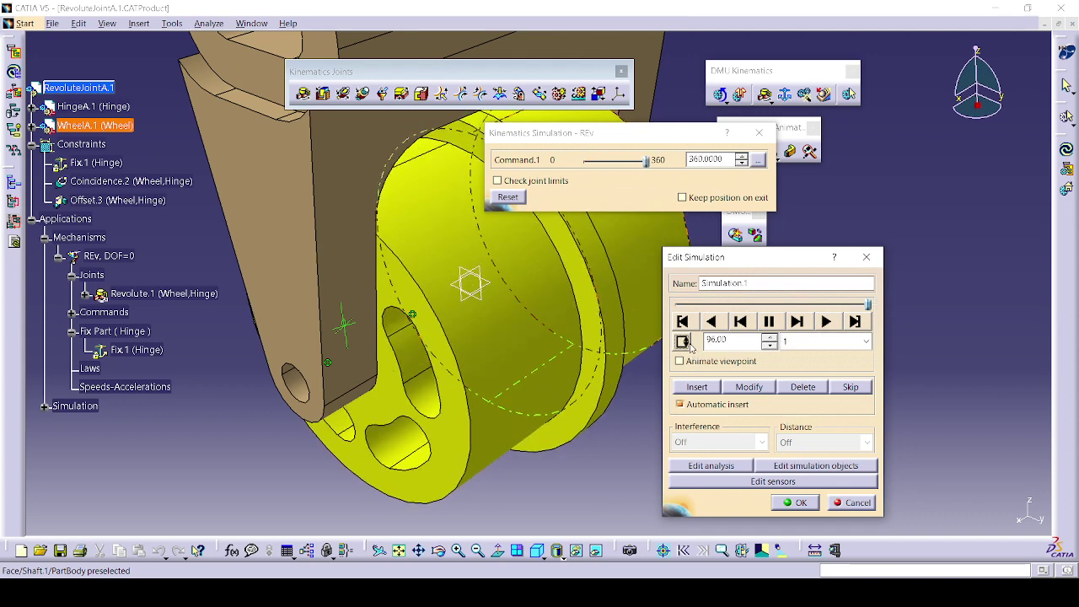
pyautogui.click(827, 322)
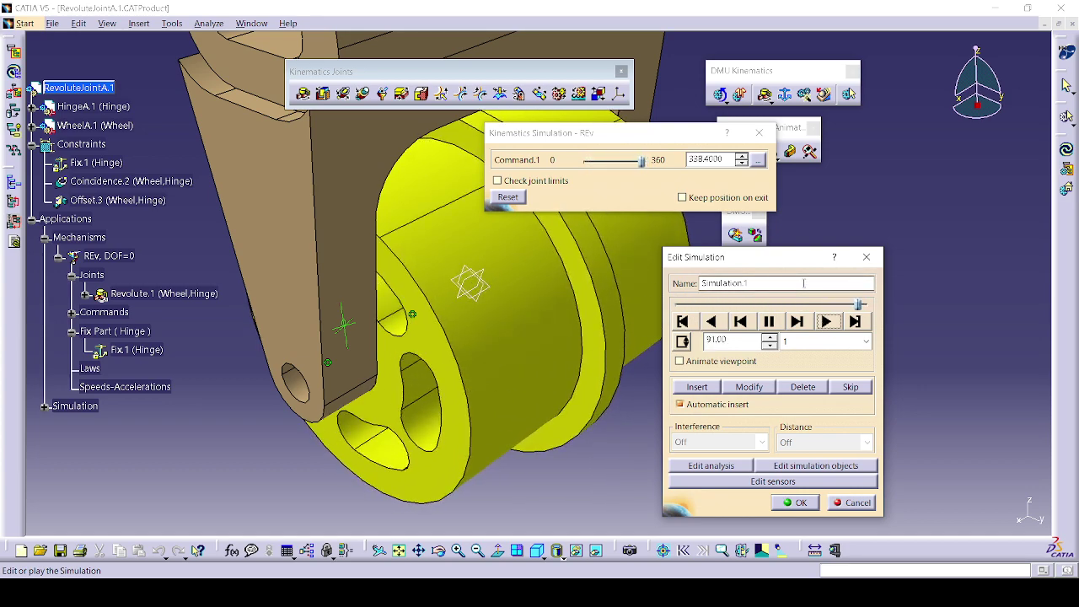
pyautogui.click(796, 503)
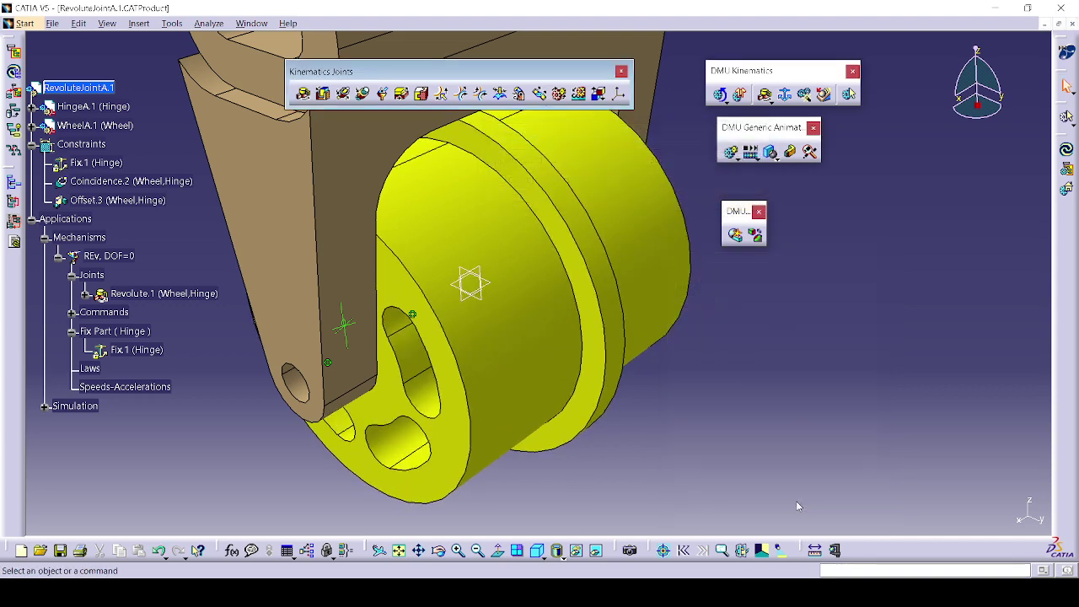
# - Expand the Simulation branch down to its REv mechanism and open Simulation.1 for editing
pyautogui.click(45, 406)
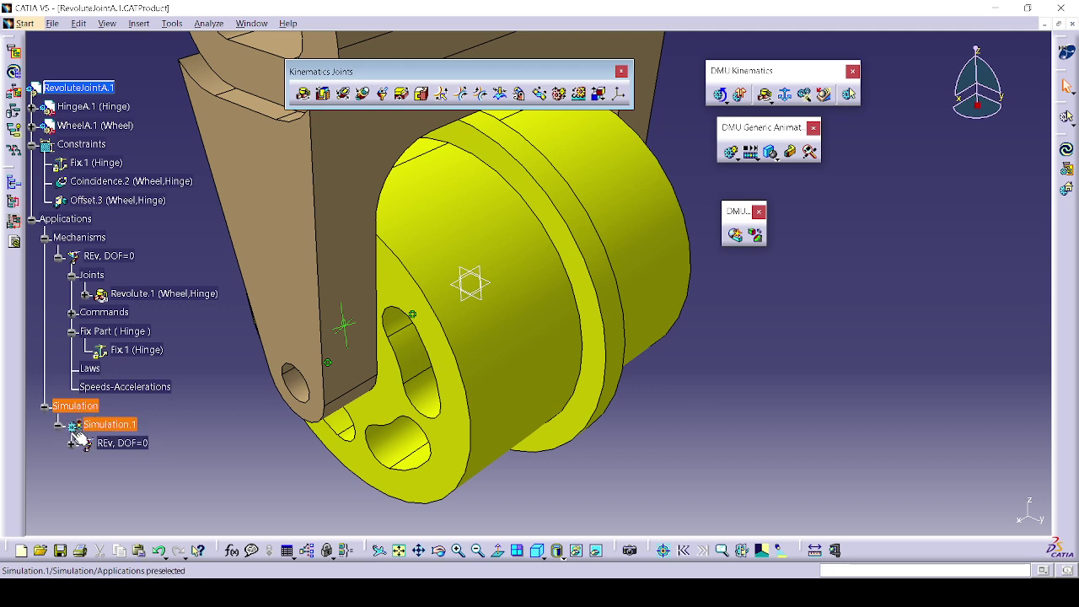
pyautogui.click(71, 442)
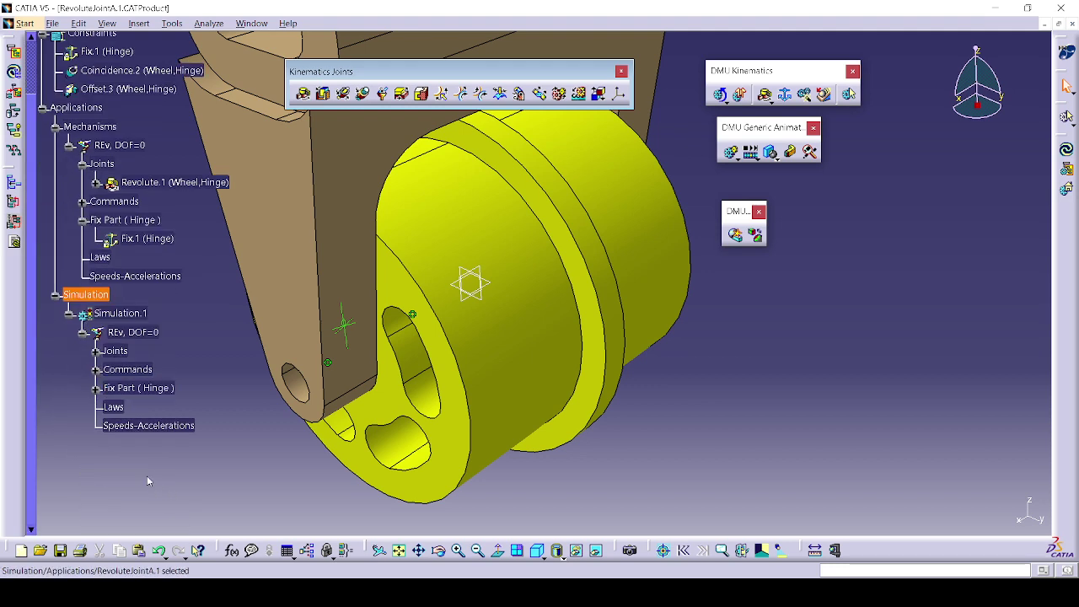
pyautogui.click(111, 453)
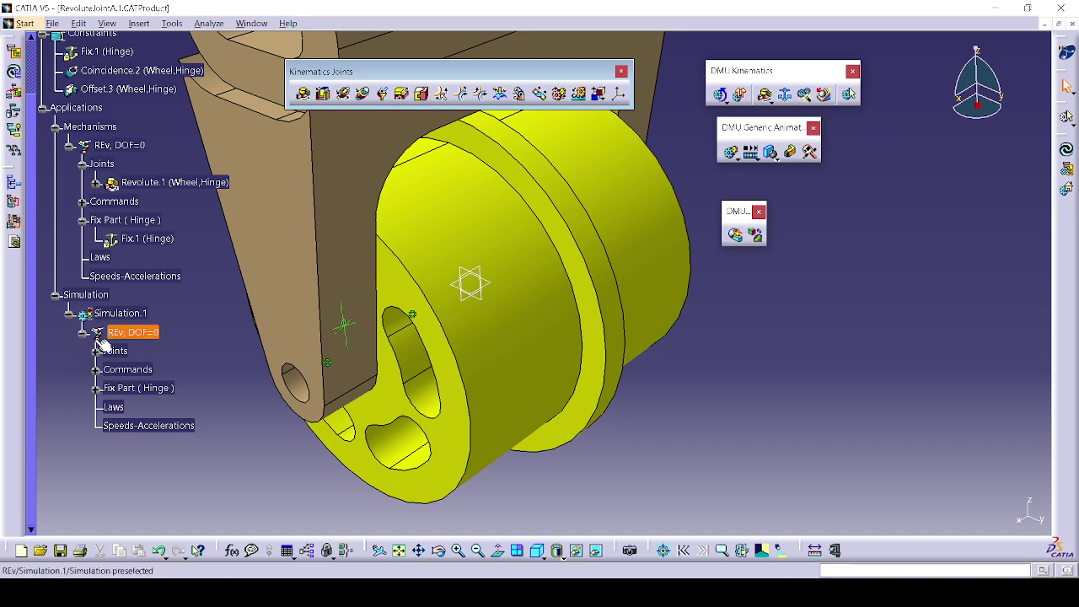
pyautogui.doubleClick(122, 316)
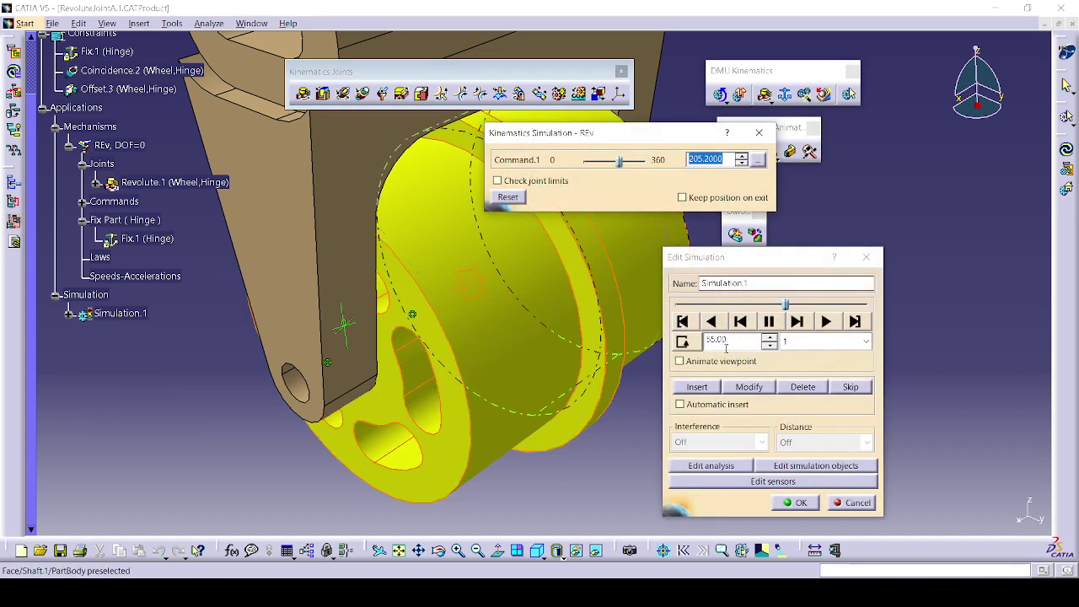
# - Observe the Revolute.1 angle sensor in Simulation.1, view its value, and leave the simulation without accepting it
pyautogui.click(784, 482)
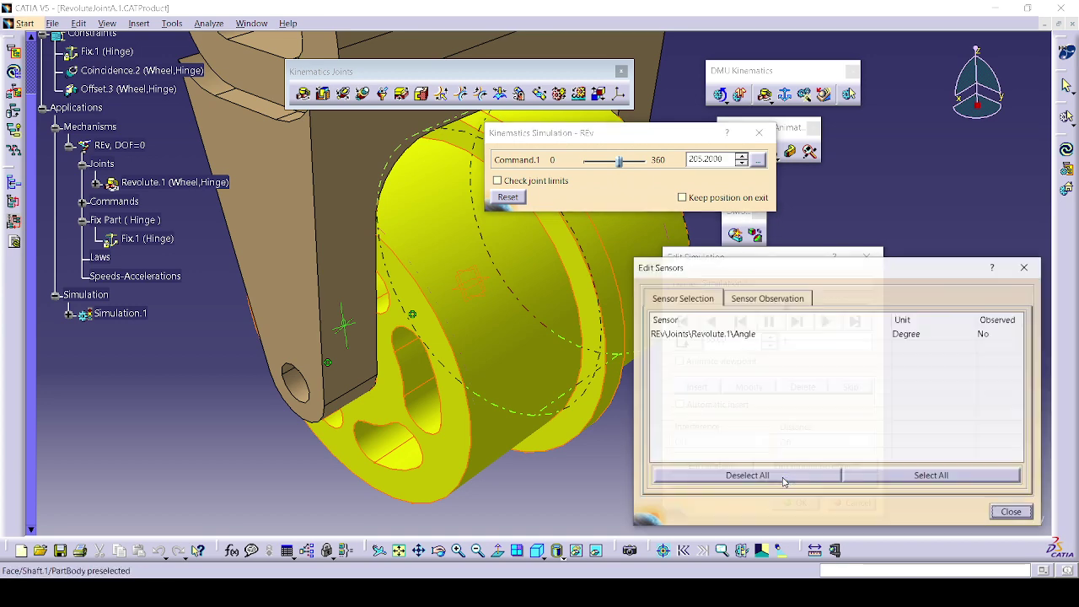
pyautogui.click(742, 336)
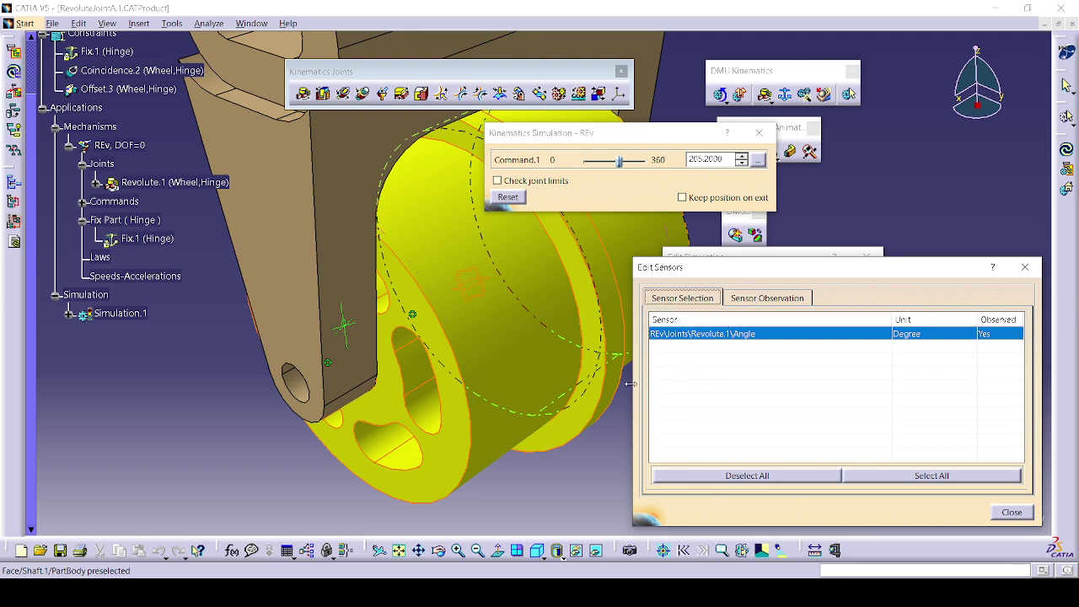
pyautogui.moveTo(631, 385); pyautogui.dragTo(346, 385)
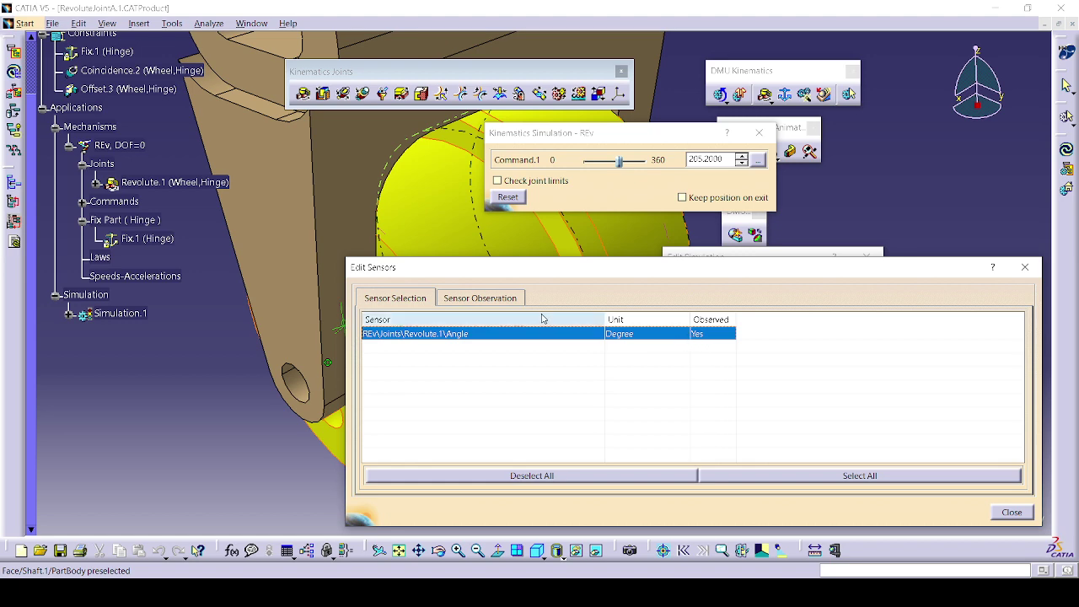
pyautogui.click(501, 300)
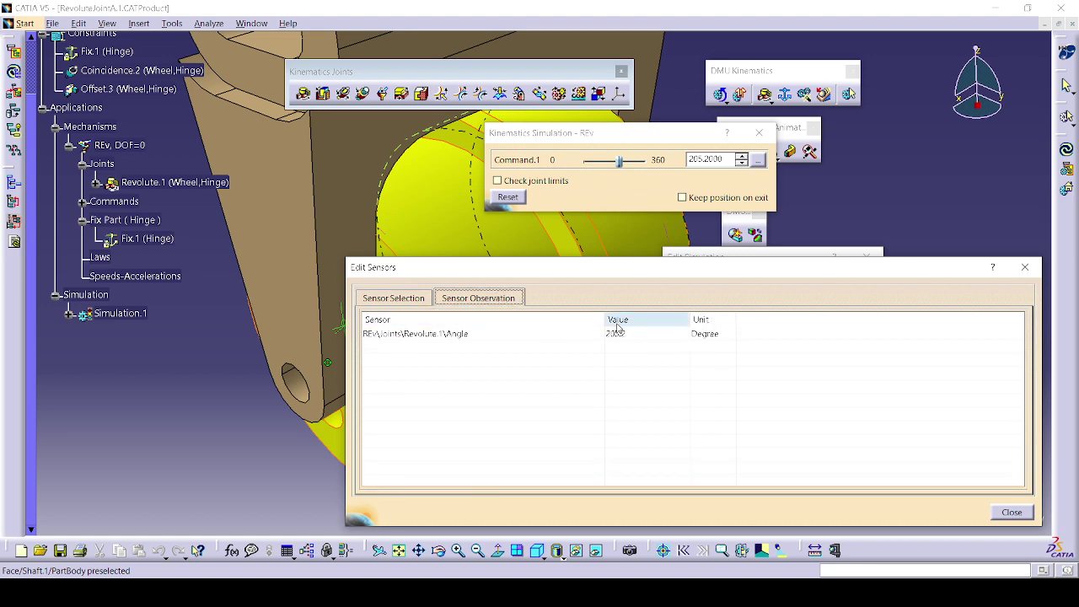
pyautogui.click(1025, 267)
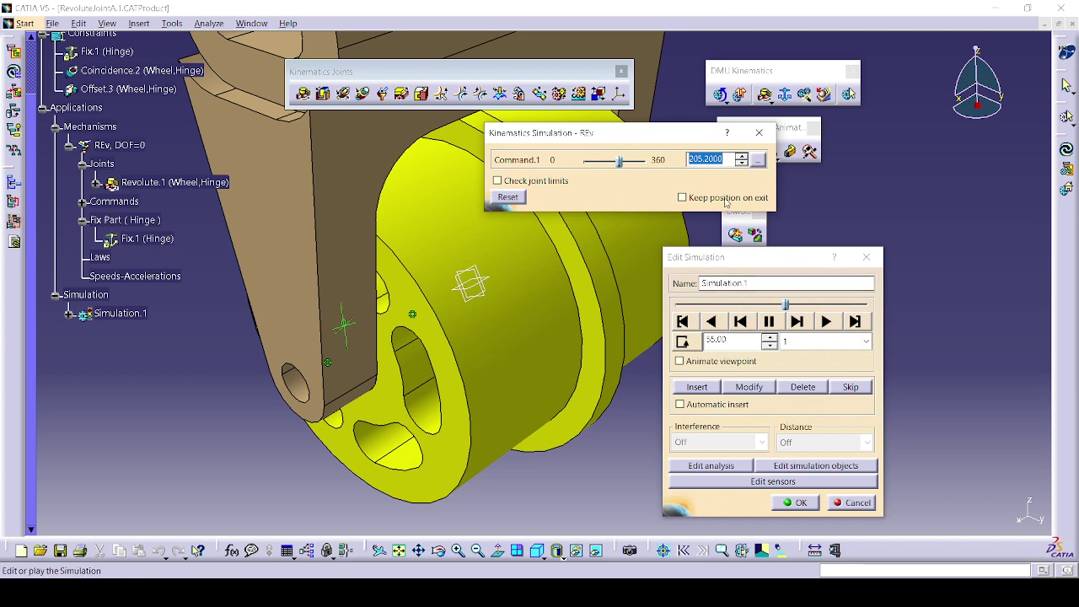
pyautogui.click(759, 132)
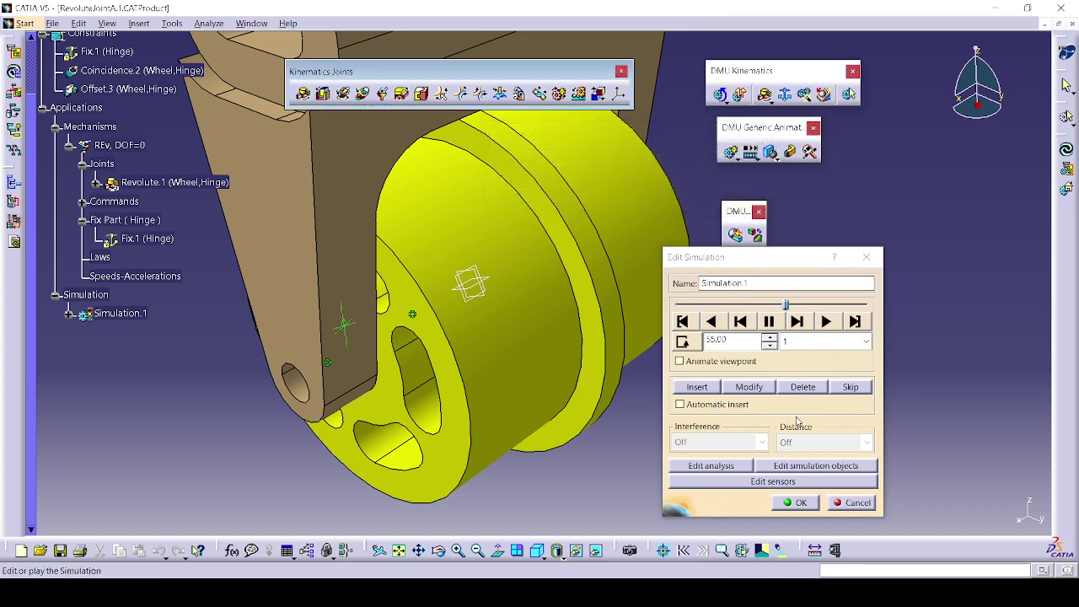
pyautogui.click(854, 504)
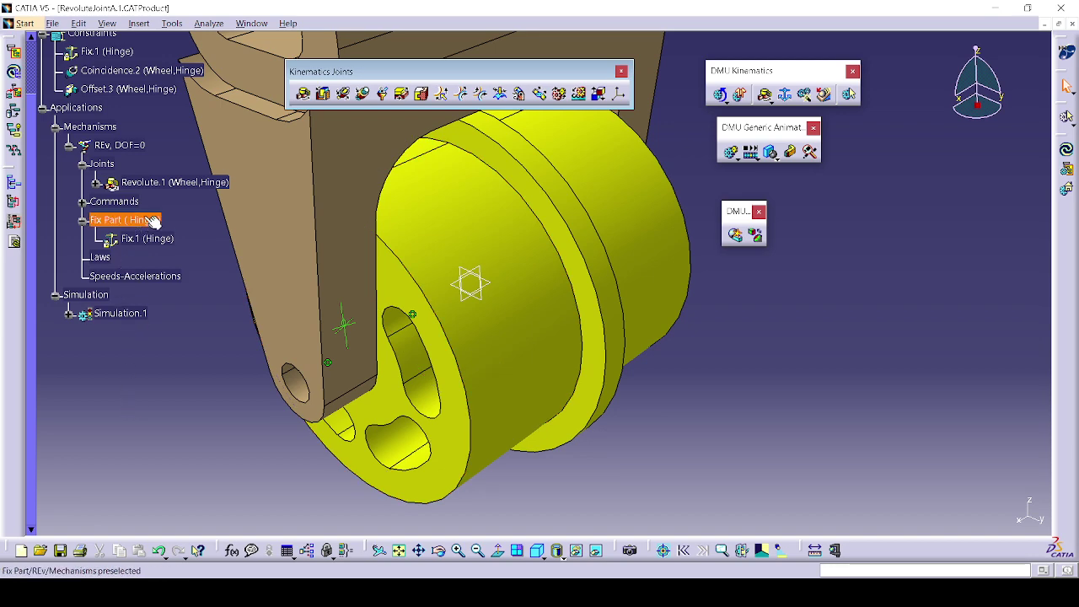
# - Set the lower limit of the Revolute.1 joint to -70deg and accept it with the joint angle driven
pyautogui.doubleClick(167, 183)
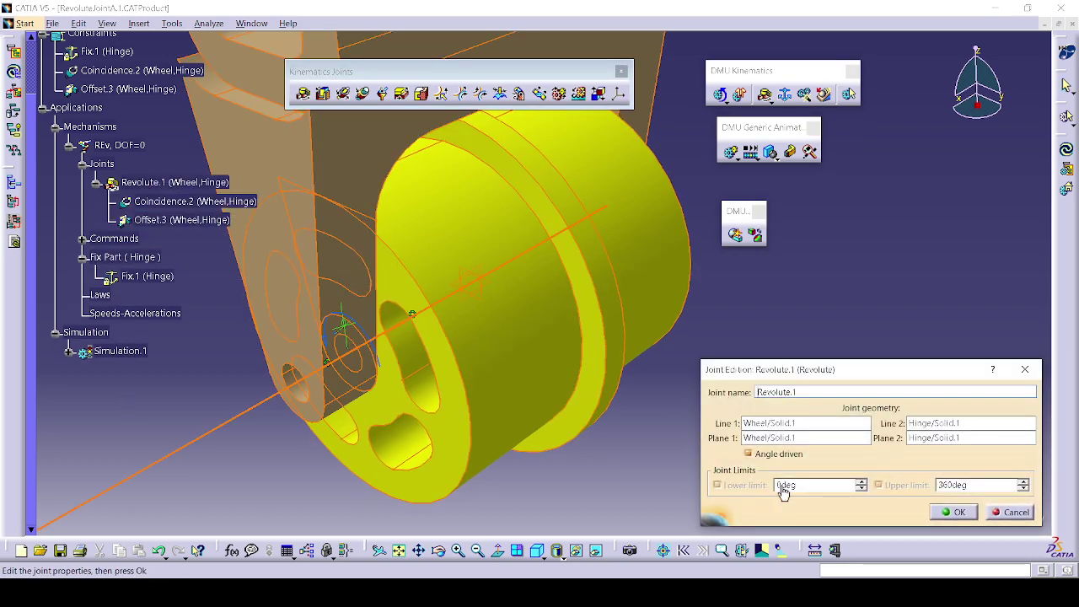
pyautogui.doubleClick(991, 487)
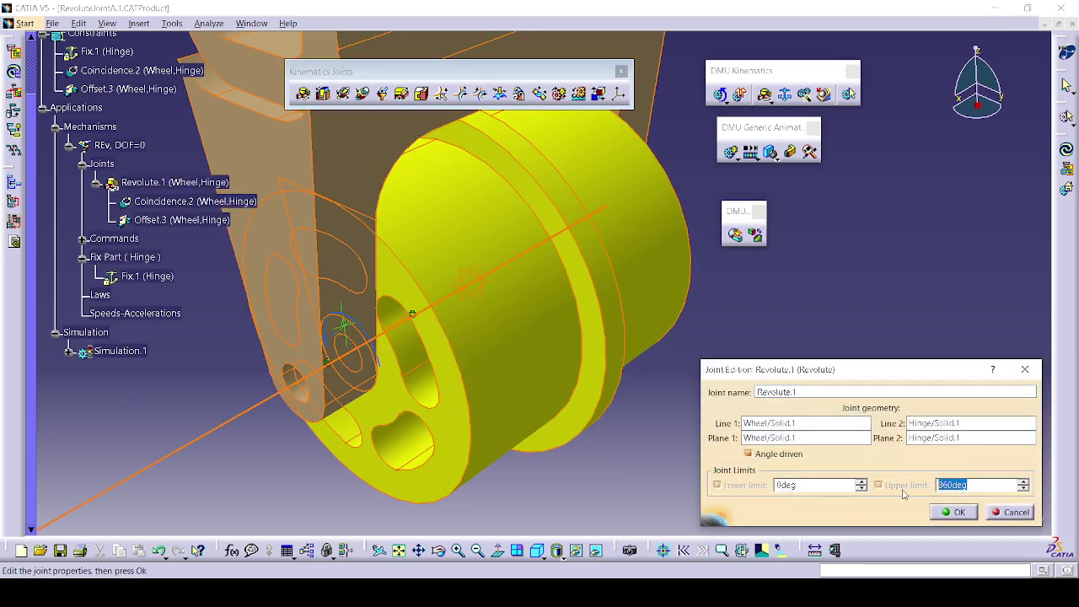
pyautogui.click(795, 461)
pyautogui.click(885, 485)
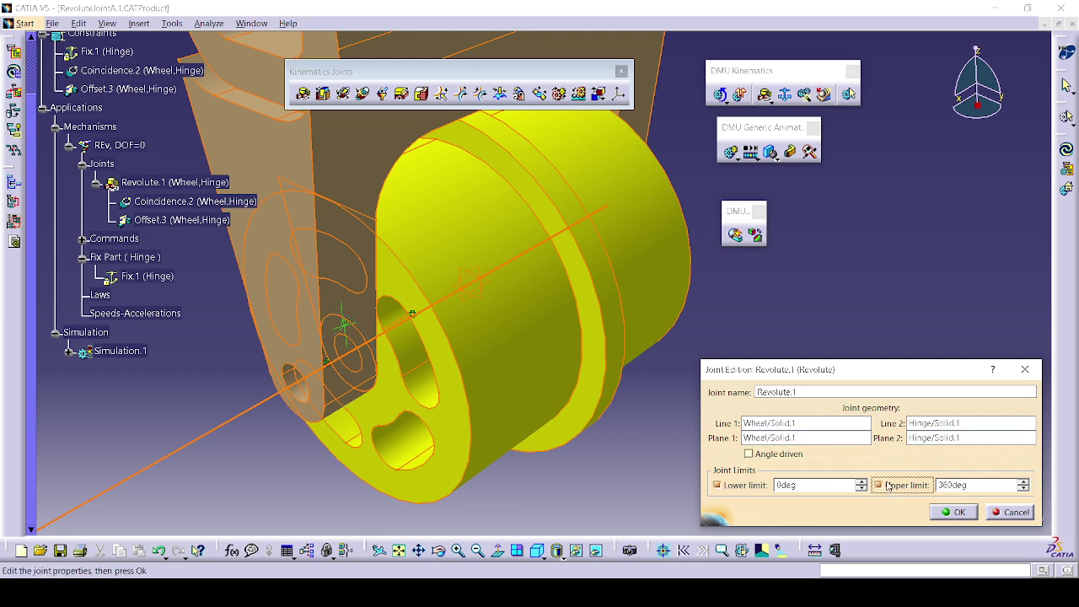
pyautogui.click(781, 455)
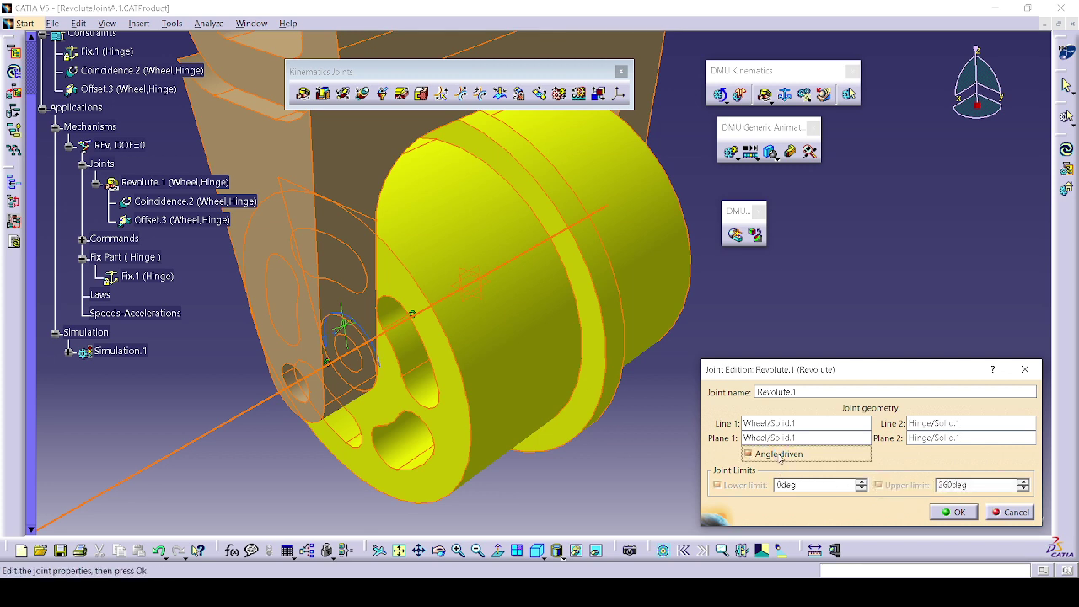
pyautogui.click(794, 462)
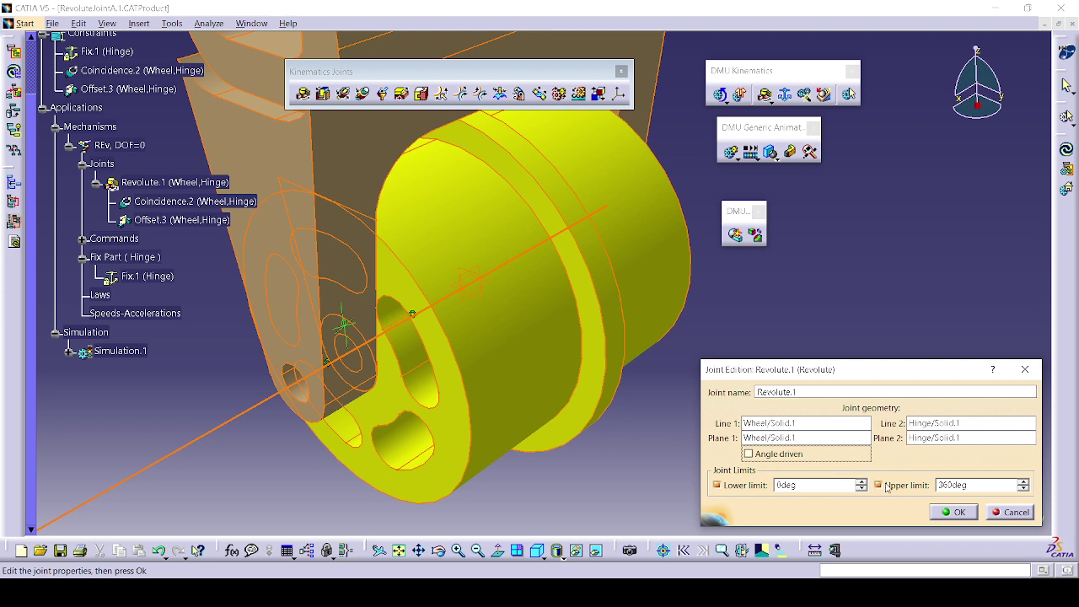
pyautogui.click(885, 487)
pyautogui.moveTo(808, 485); pyautogui.dragTo(748, 486)
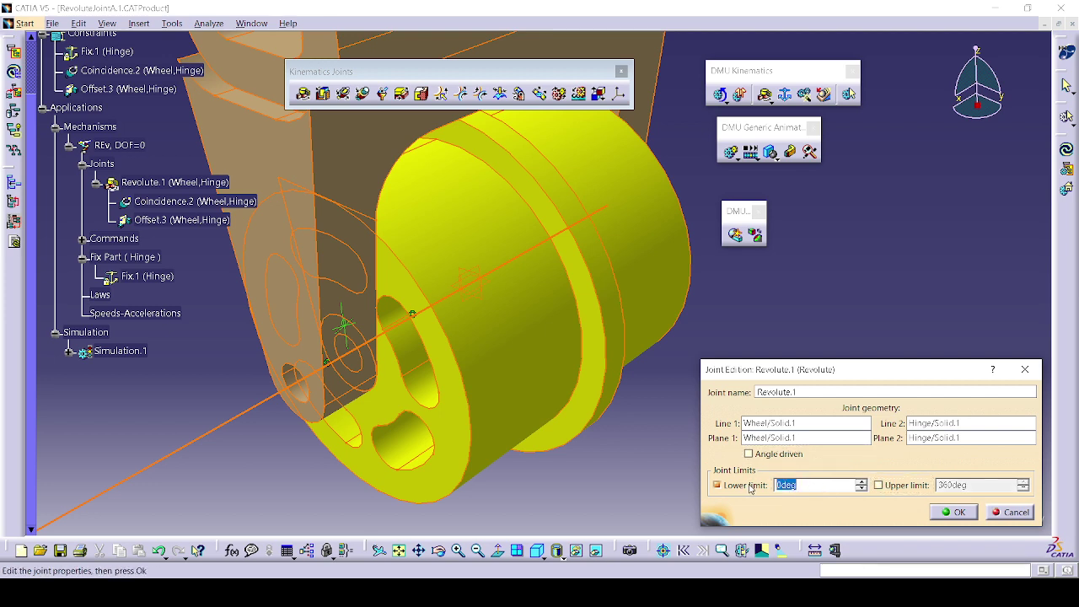
pyautogui.click(749, 487)
pyautogui.click(801, 485)
pyautogui.write('-70')
pyautogui.click(748, 455)
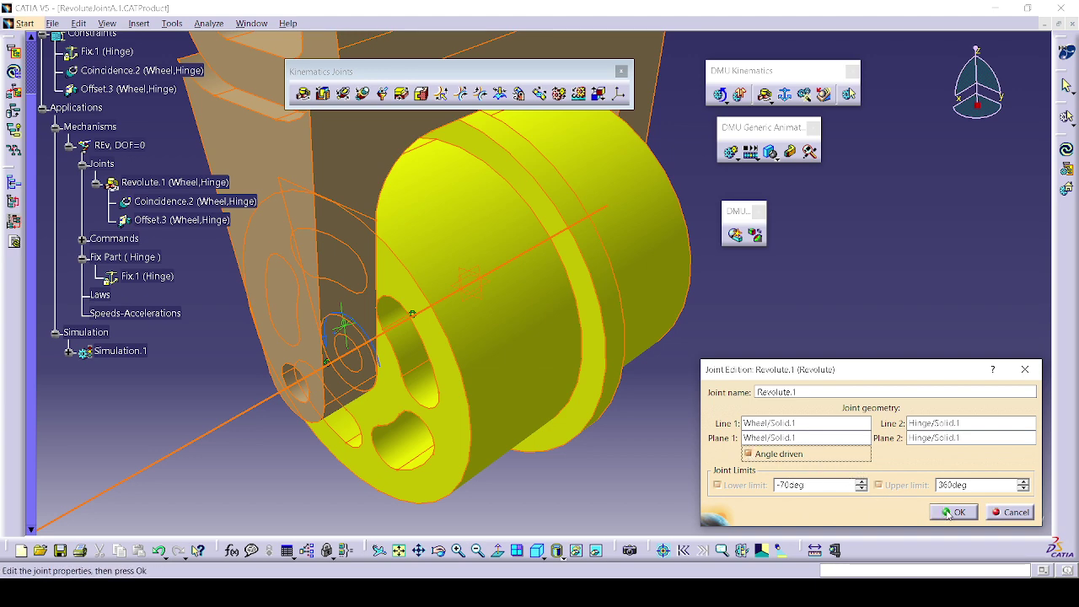
pyautogui.click(951, 512)
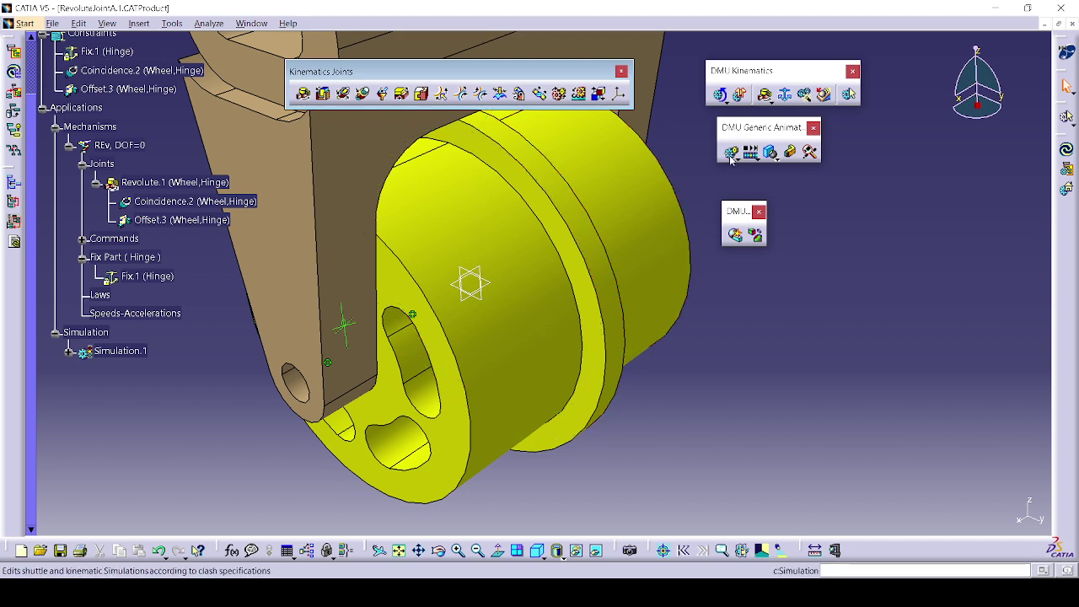
# - Reopen Simulation.1, look through its sensor selection and observation lists, and close the simulation
pyautogui.doubleClick(120, 351)
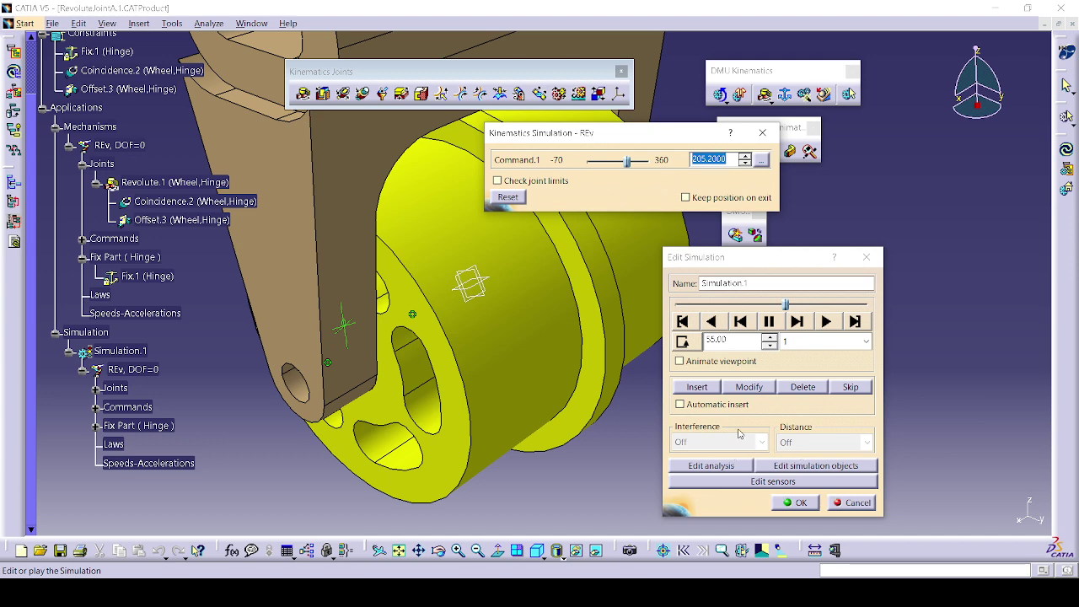
pyautogui.click(773, 482)
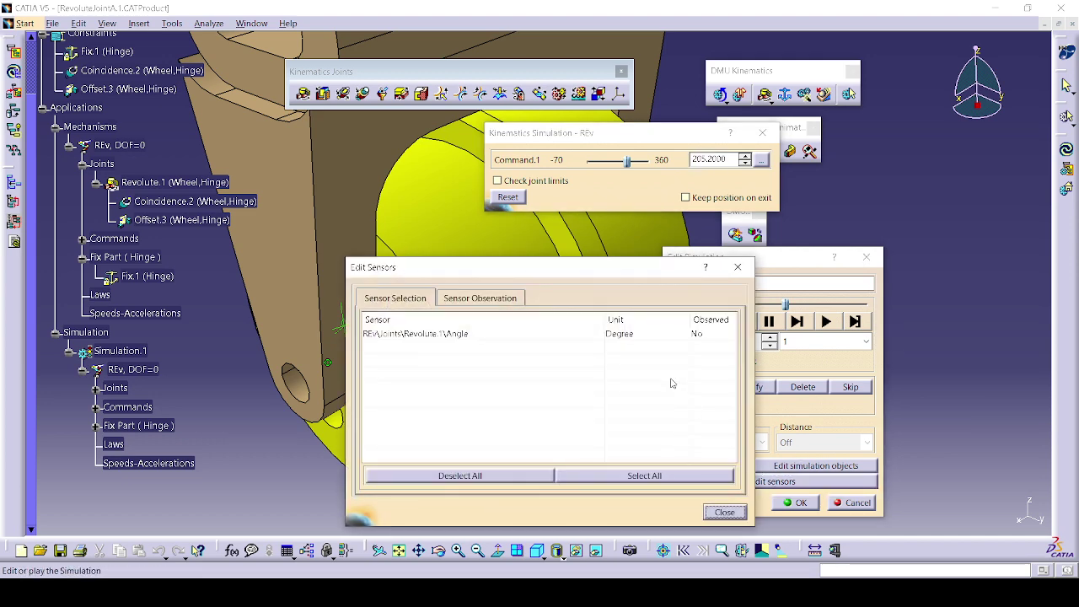
pyautogui.click(488, 301)
pyautogui.click(409, 301)
pyautogui.click(724, 513)
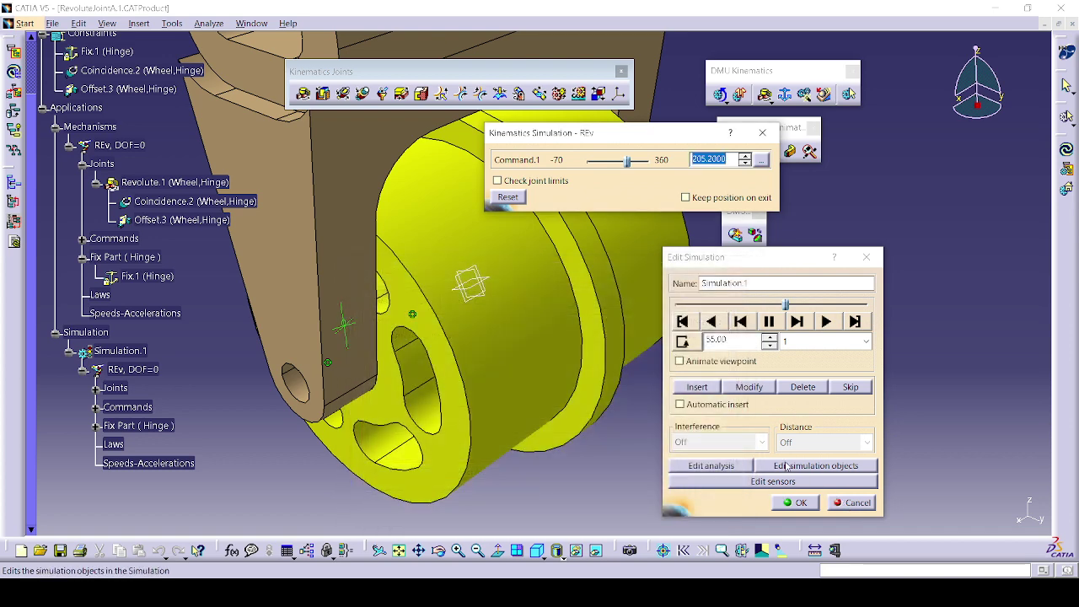
pyautogui.click(867, 256)
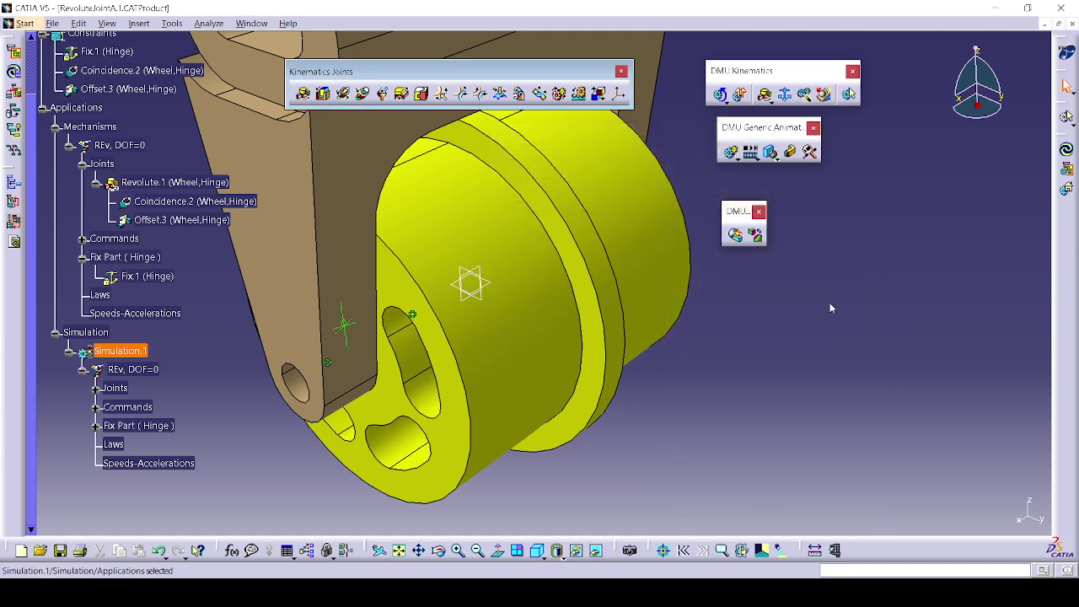
# - Start a command-driven simulation of the REv mechanism, activate its sensors, and select all of them for observation
pyautogui.doubleClick(116, 164)
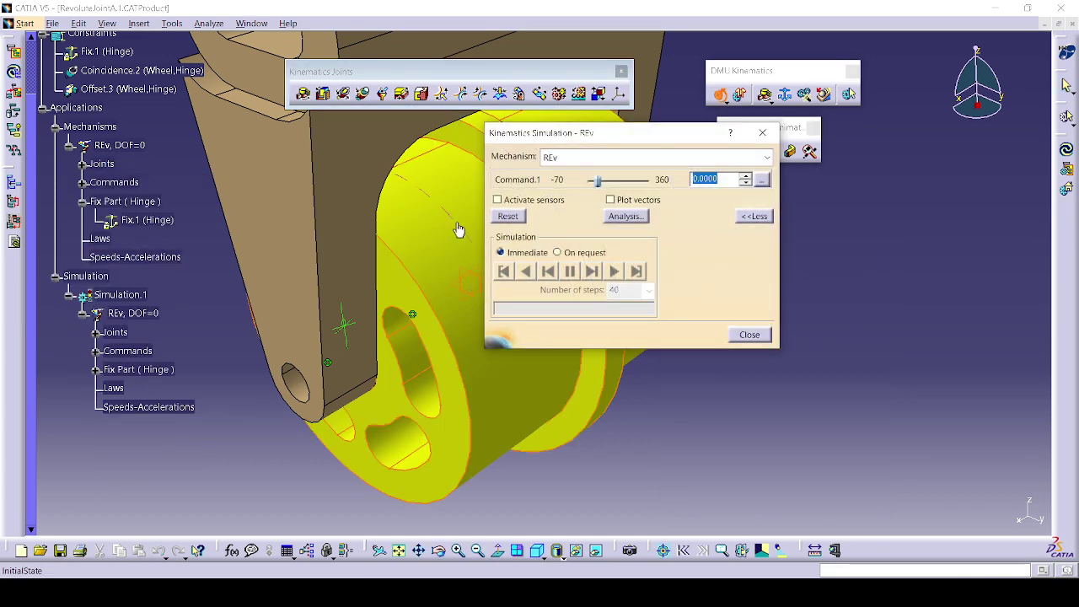
pyautogui.click(532, 201)
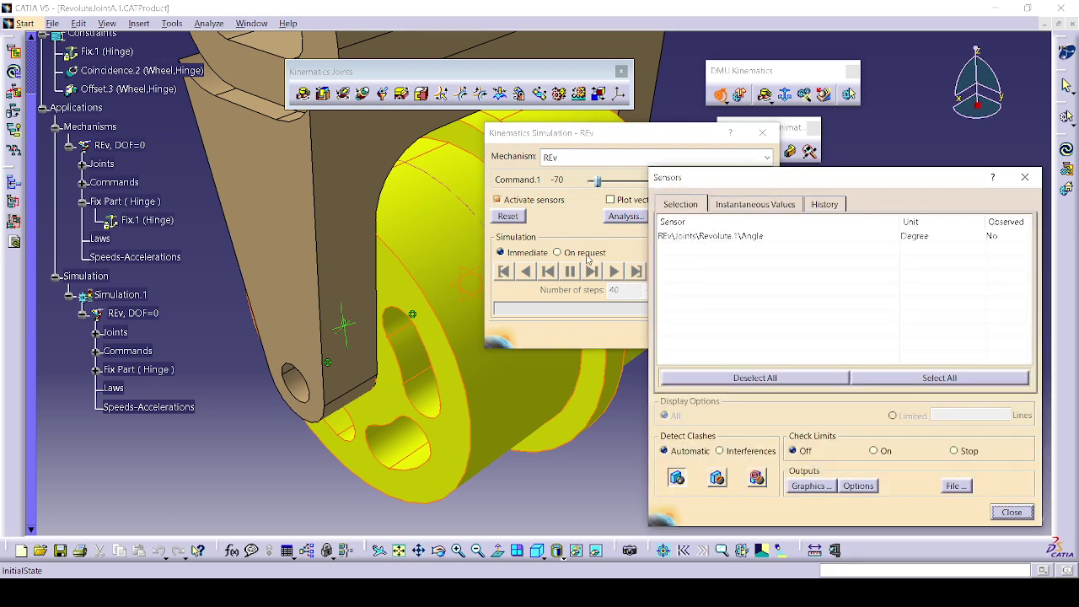
pyautogui.click(772, 204)
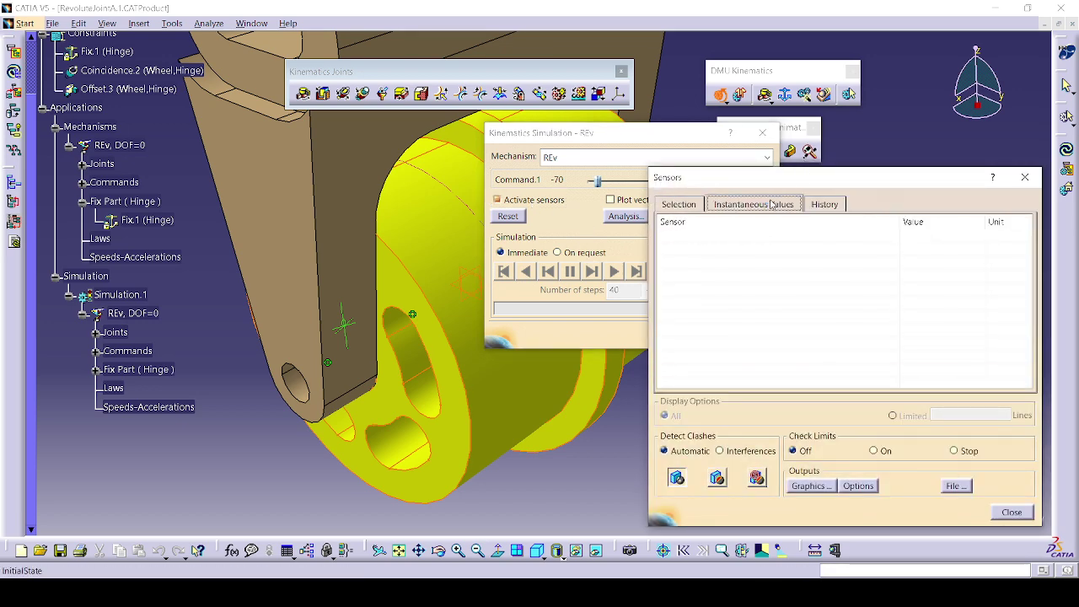
pyautogui.click(681, 205)
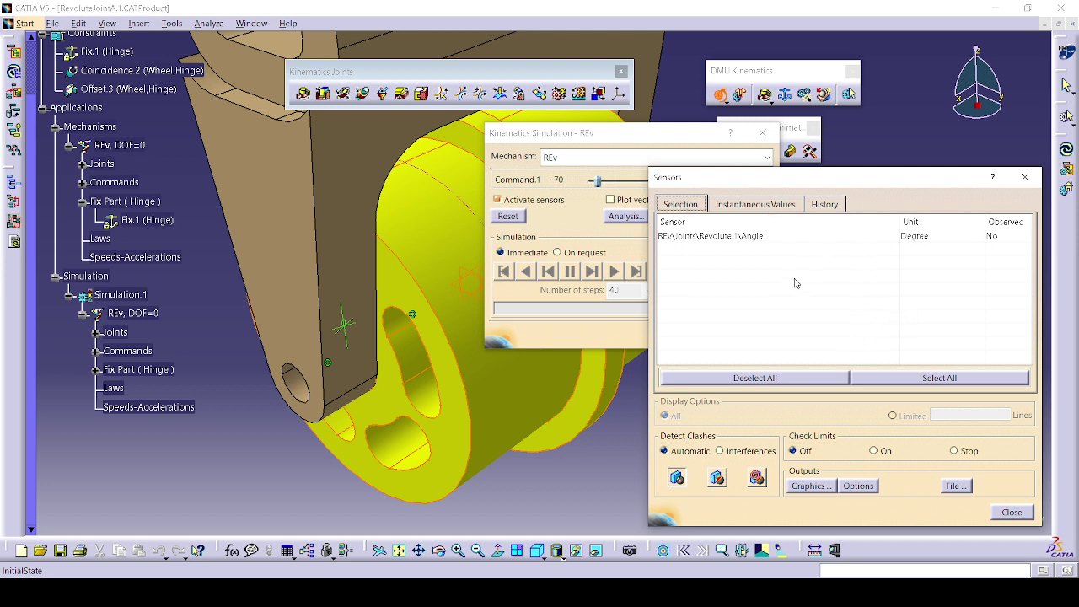
pyautogui.click(788, 385)
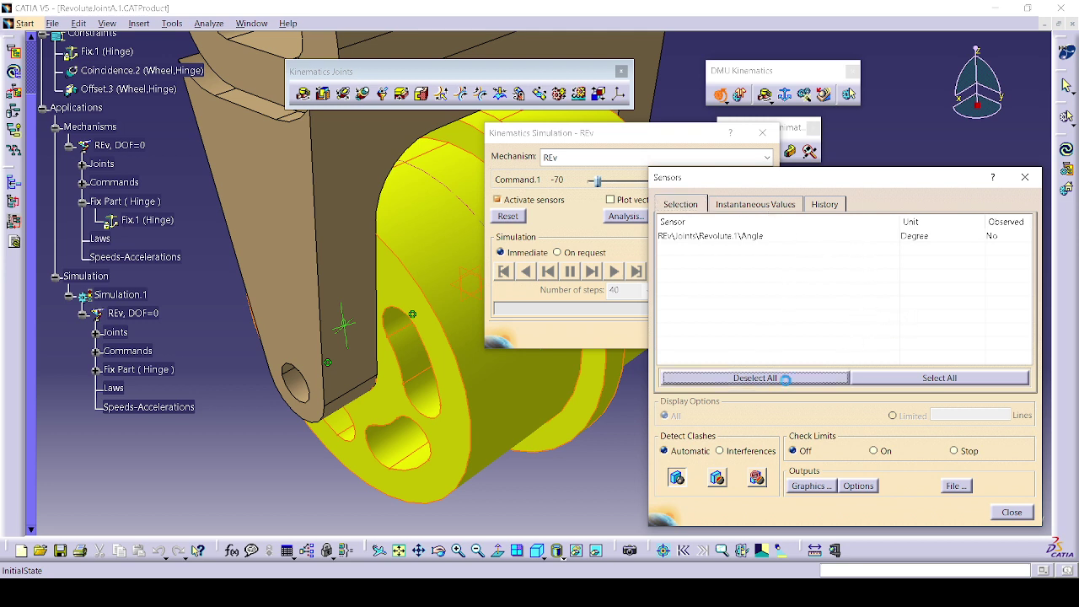
pyautogui.click(887, 385)
# - Limit the sensor history to 1 line, view the instantaneous values, and leave clash detection on Automatic
pyautogui.click(742, 211)
pyautogui.click(818, 211)
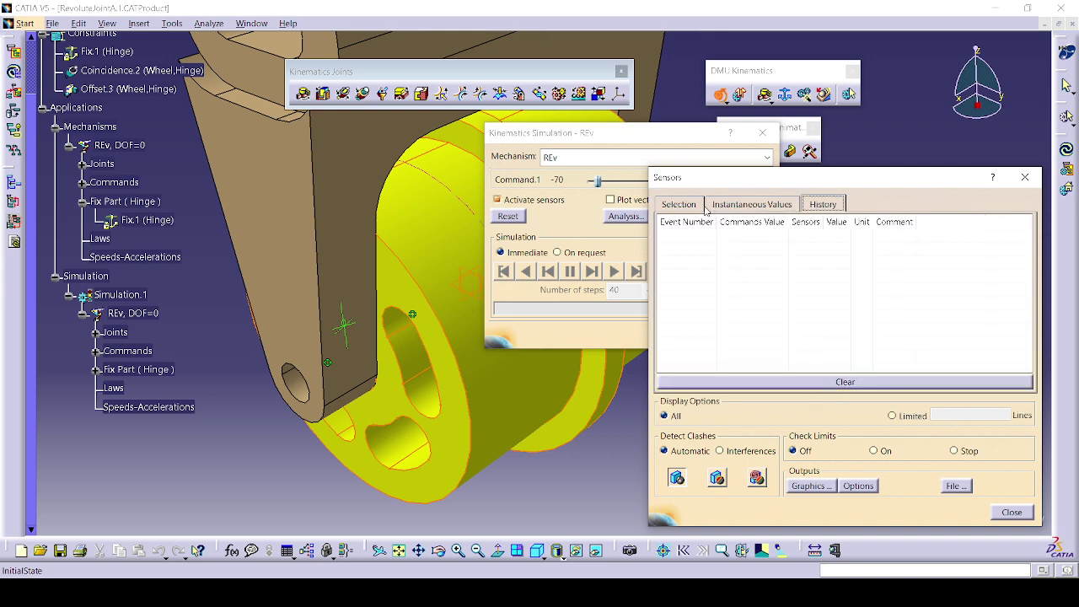
pyautogui.click(892, 416)
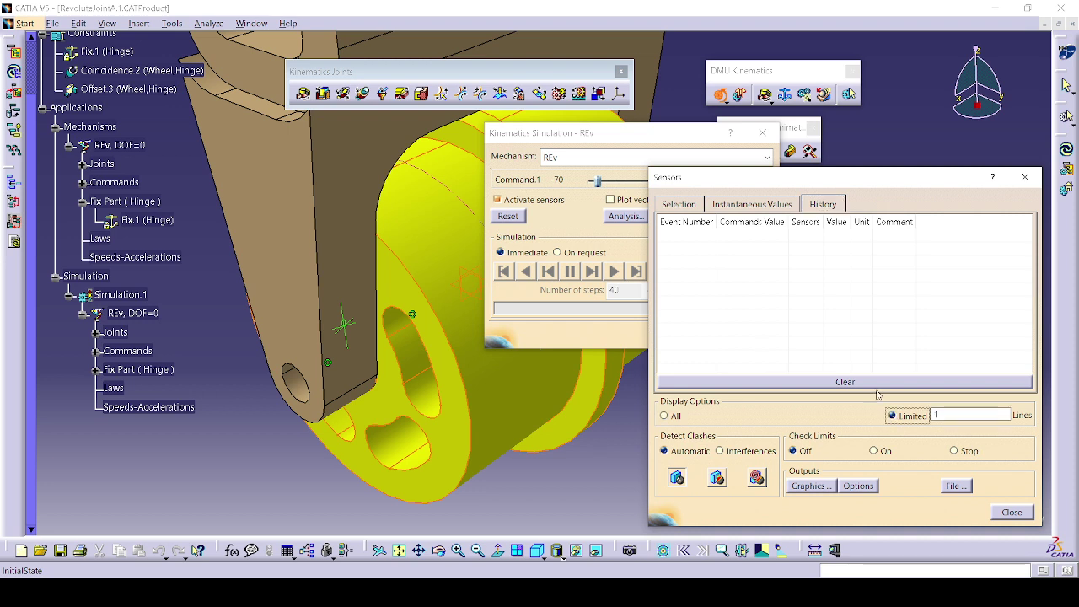
pyautogui.click(695, 208)
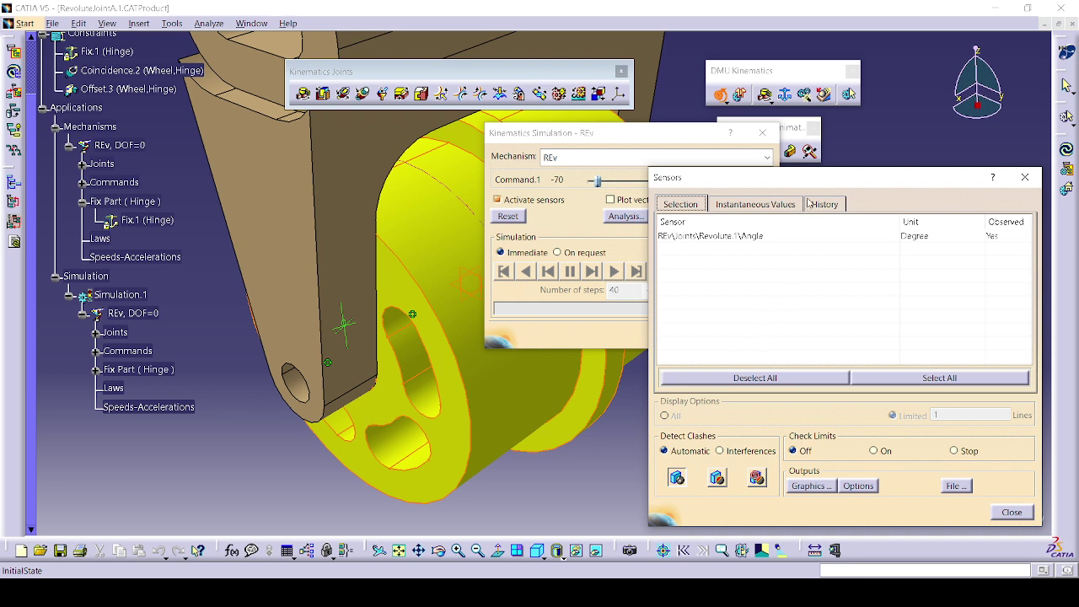
pyautogui.click(774, 204)
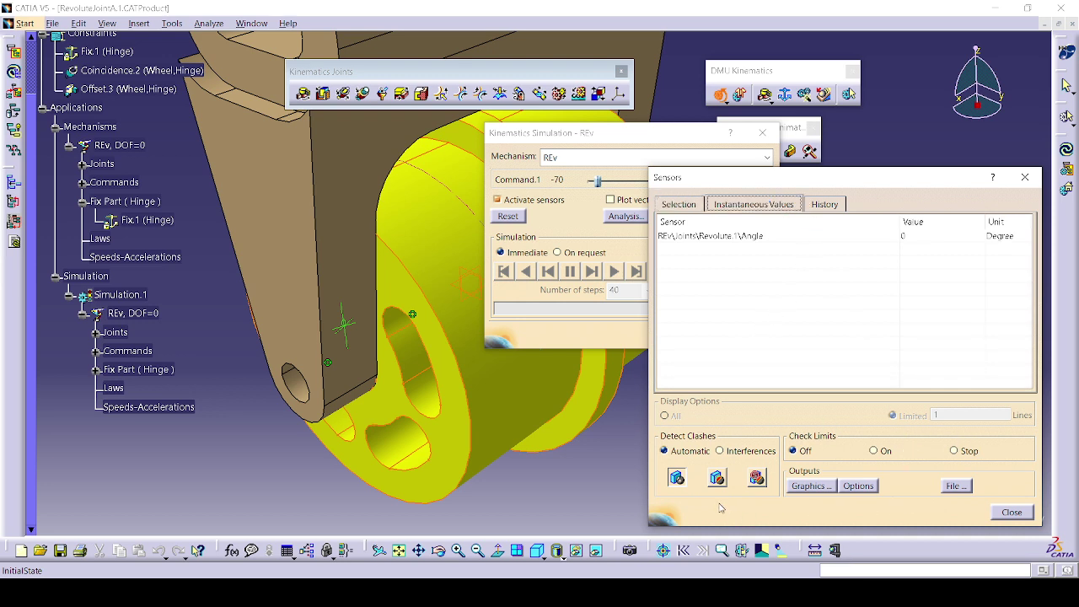
pyautogui.click(722, 452)
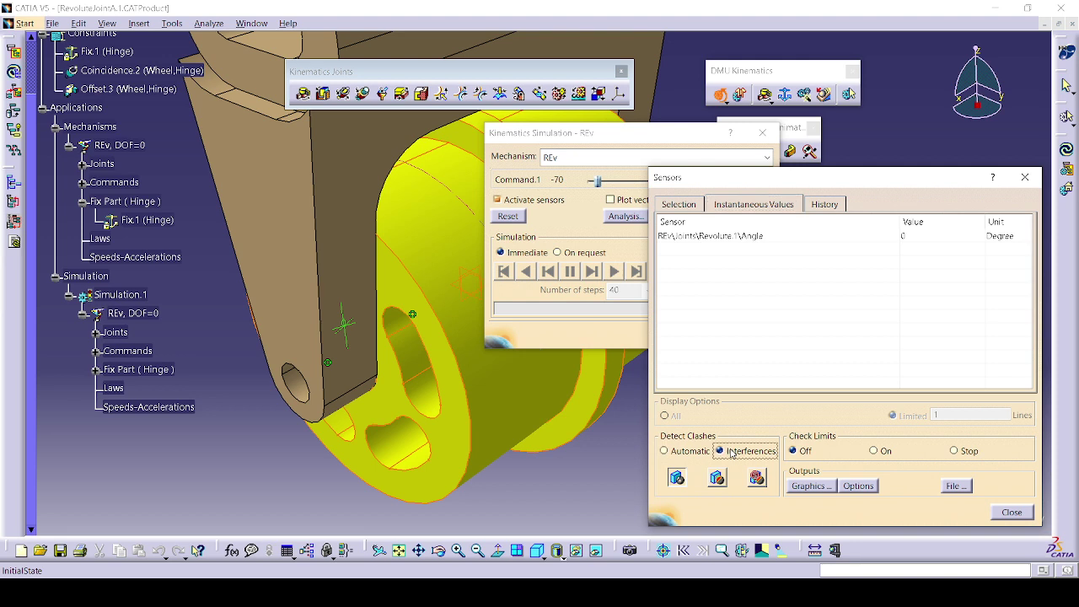
pyautogui.click(690, 451)
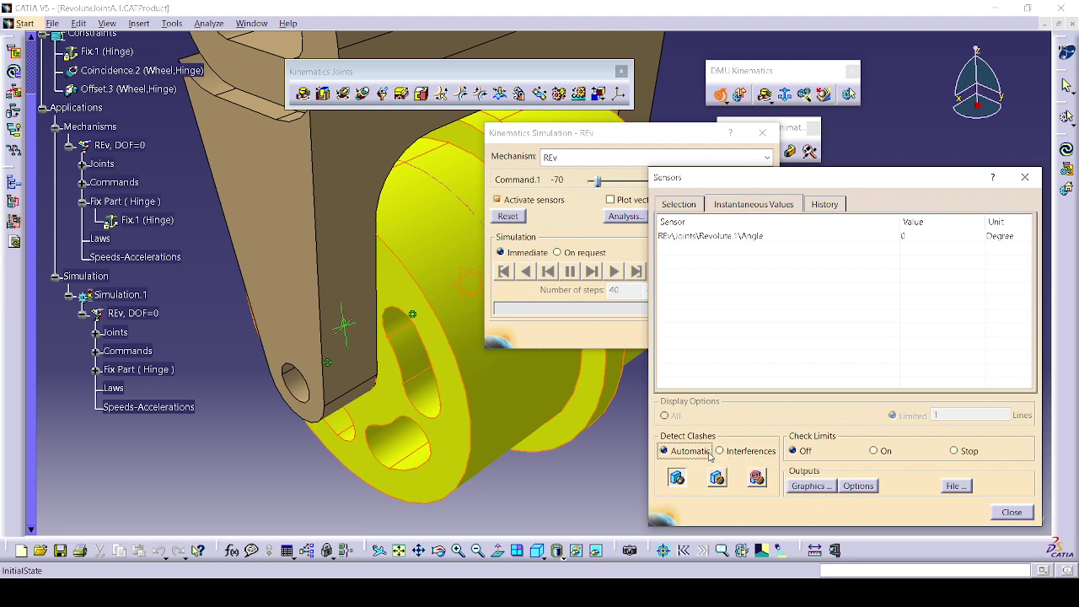
# - Switch the simulation to On request, run Command.1 to -70, and close the kinematics simulation
pyautogui.click(558, 253)
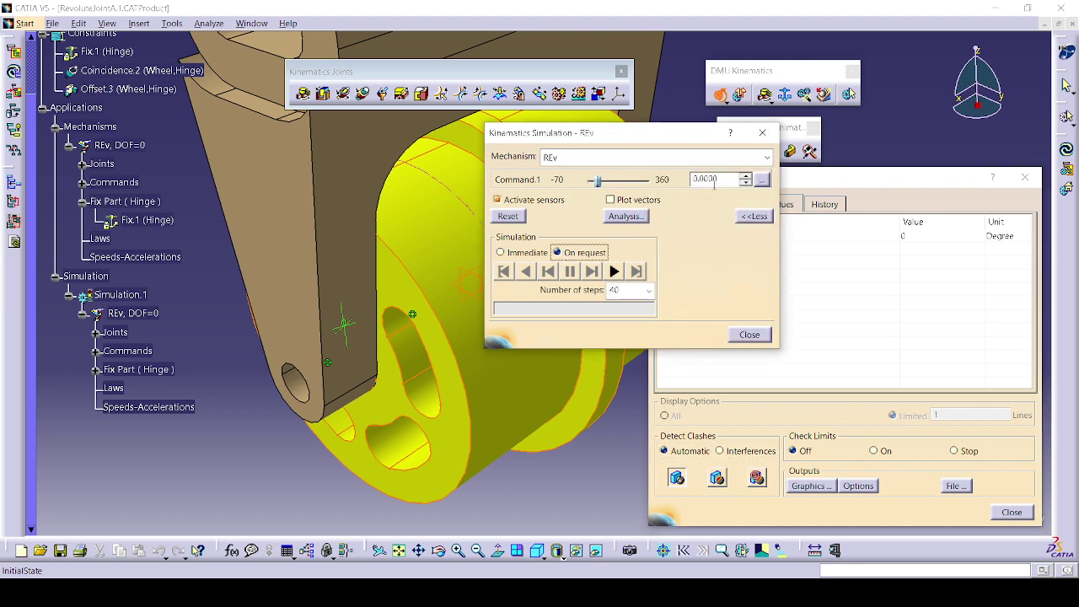
pyautogui.moveTo(597, 181); pyautogui.dragTo(588, 186)
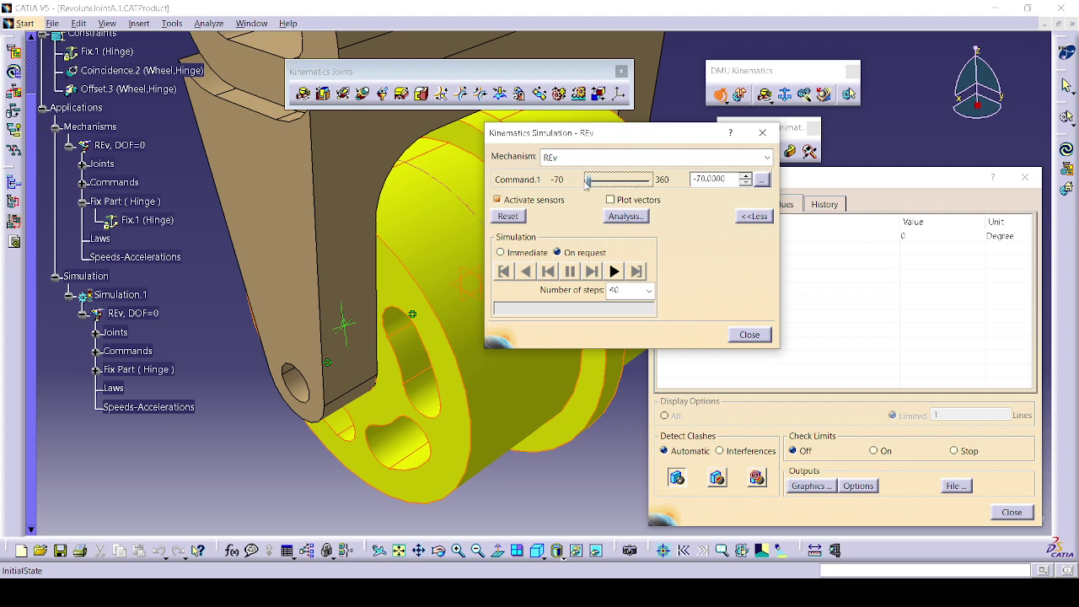
pyautogui.click(613, 271)
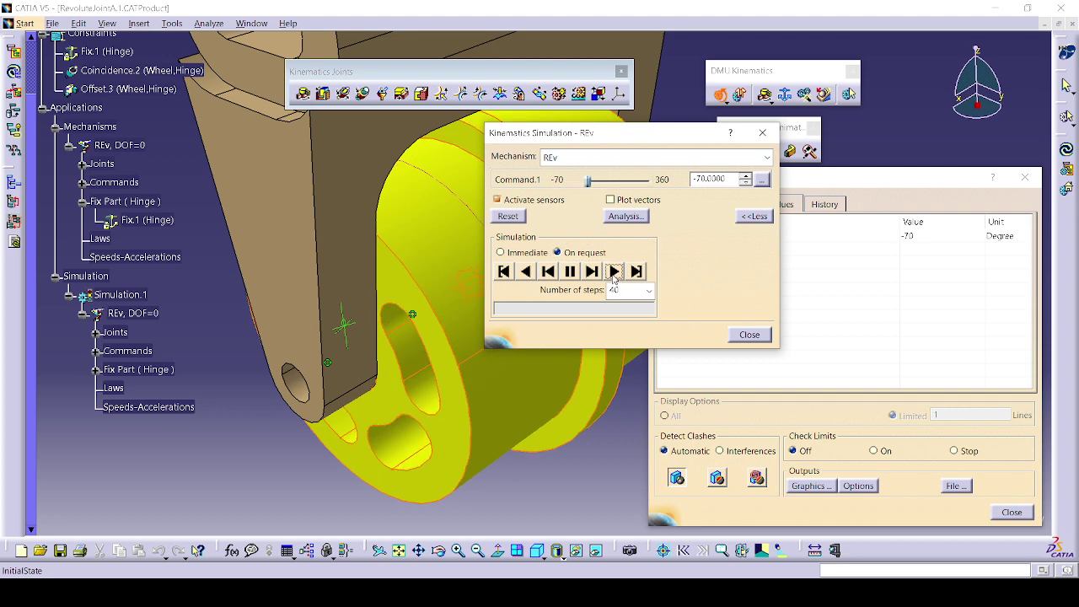
pyautogui.moveTo(640, 137); pyautogui.dragTo(439, 144)
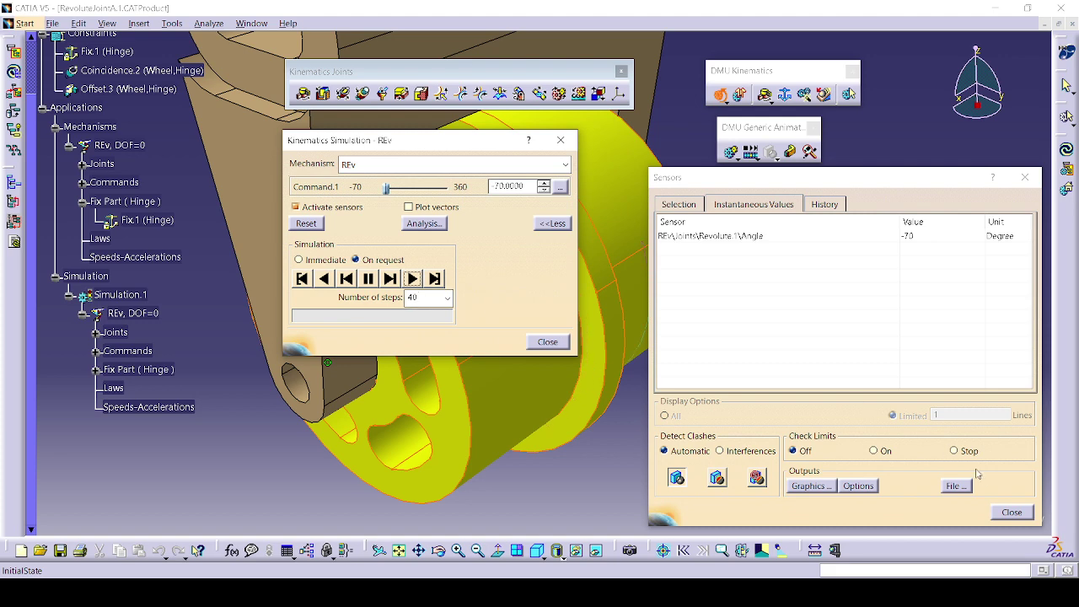
pyautogui.click(548, 342)
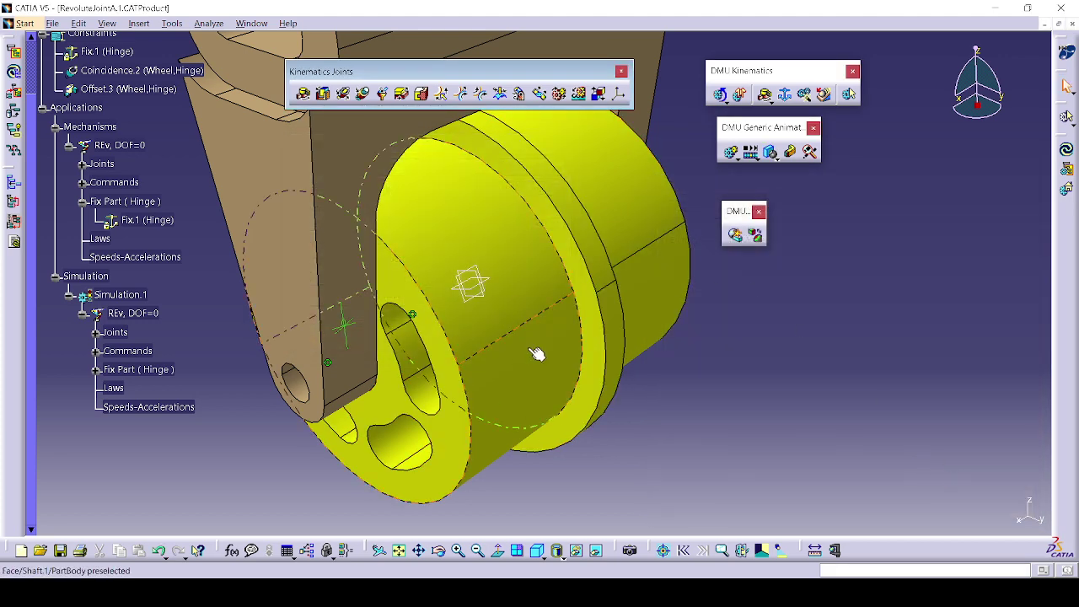
# - Reopen Simulation.1, check the joint limits to view its stack of events, and close the stack
pyautogui.doubleClick(133, 294)
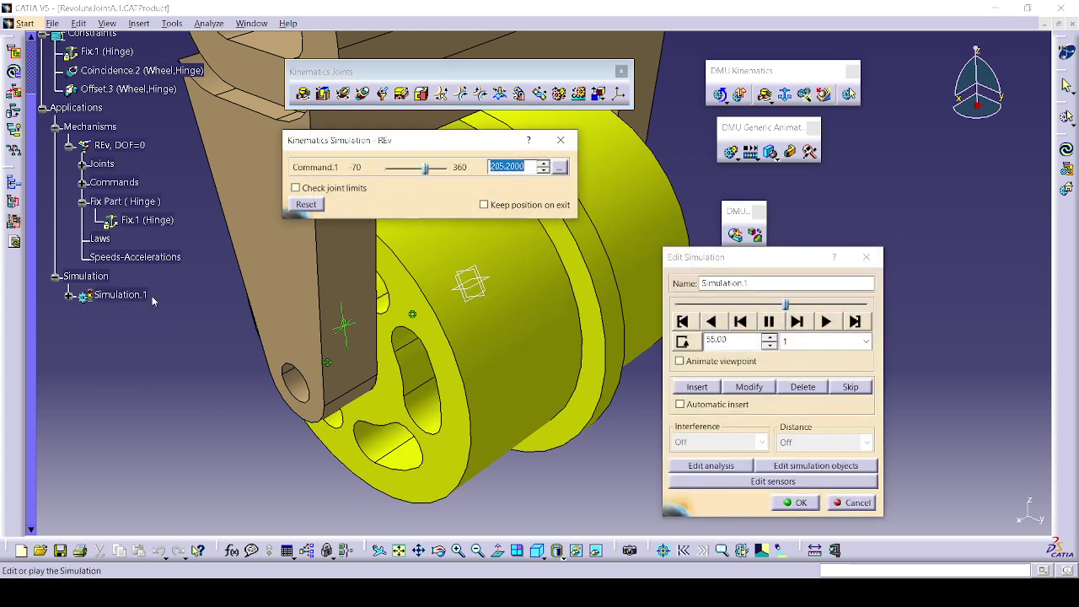
pyautogui.click(328, 189)
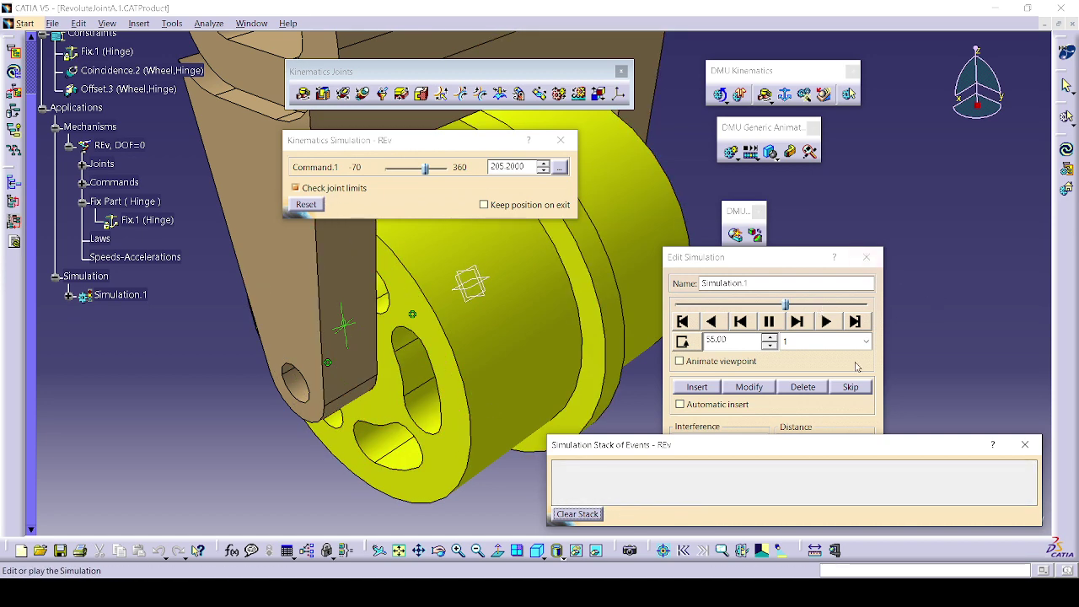
pyautogui.click(1025, 445)
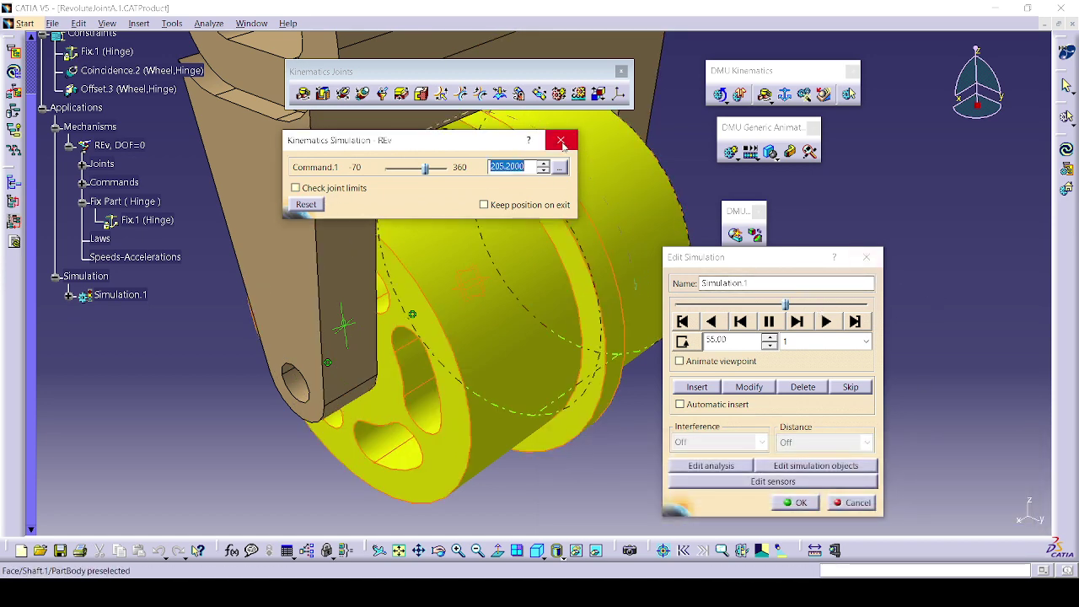
# - Set the Revolute.1 angle sensor in Simulation.1 to be observed, keeping the simulation player unobstructed
pyautogui.click(767, 481)
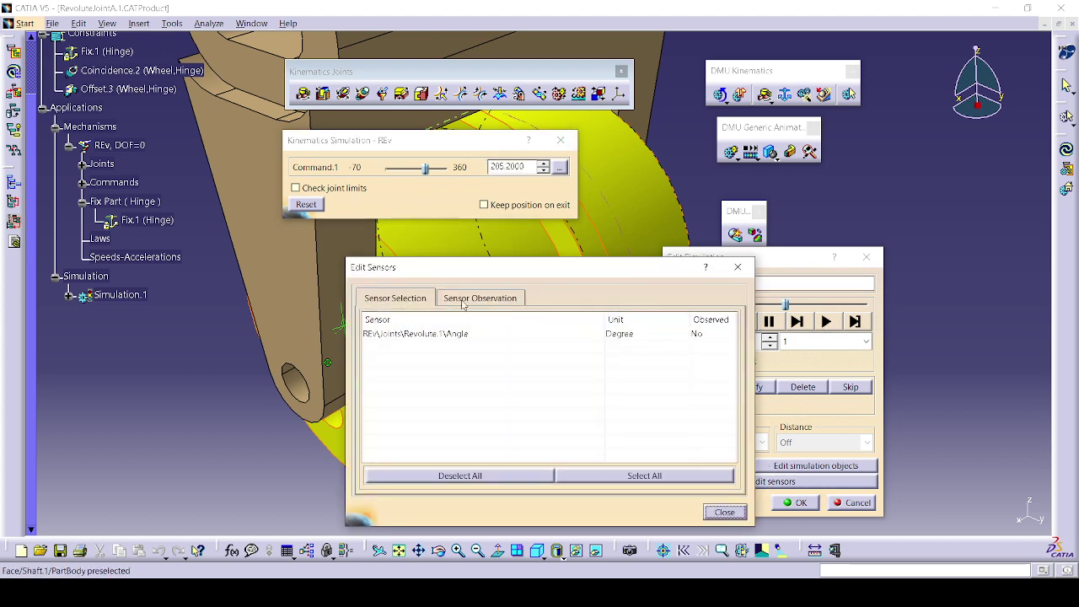
pyautogui.click(546, 334)
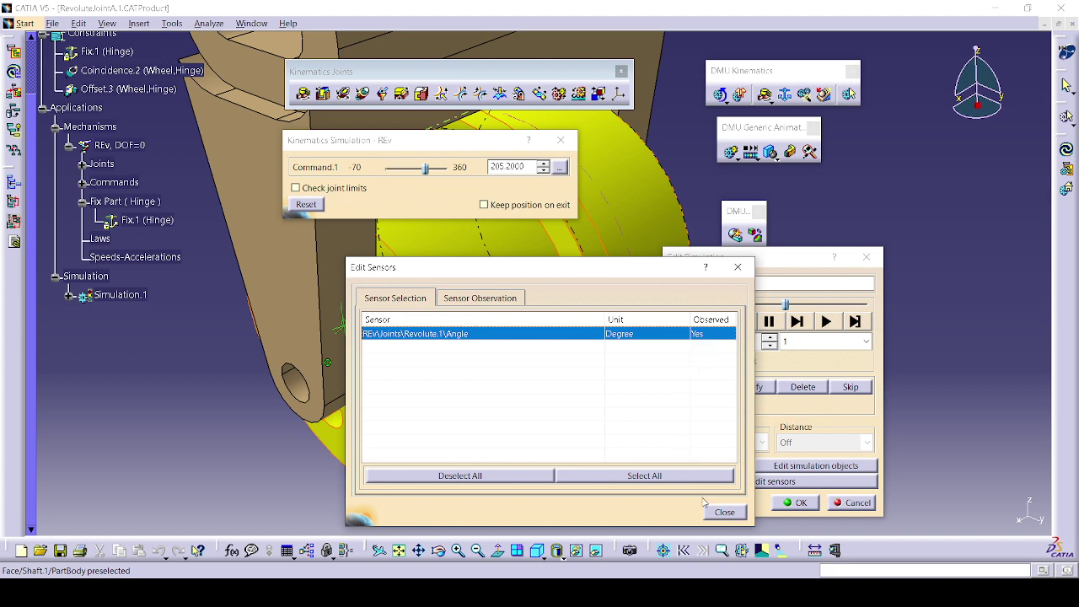
pyautogui.moveTo(532, 267); pyautogui.dragTo(378, 266)
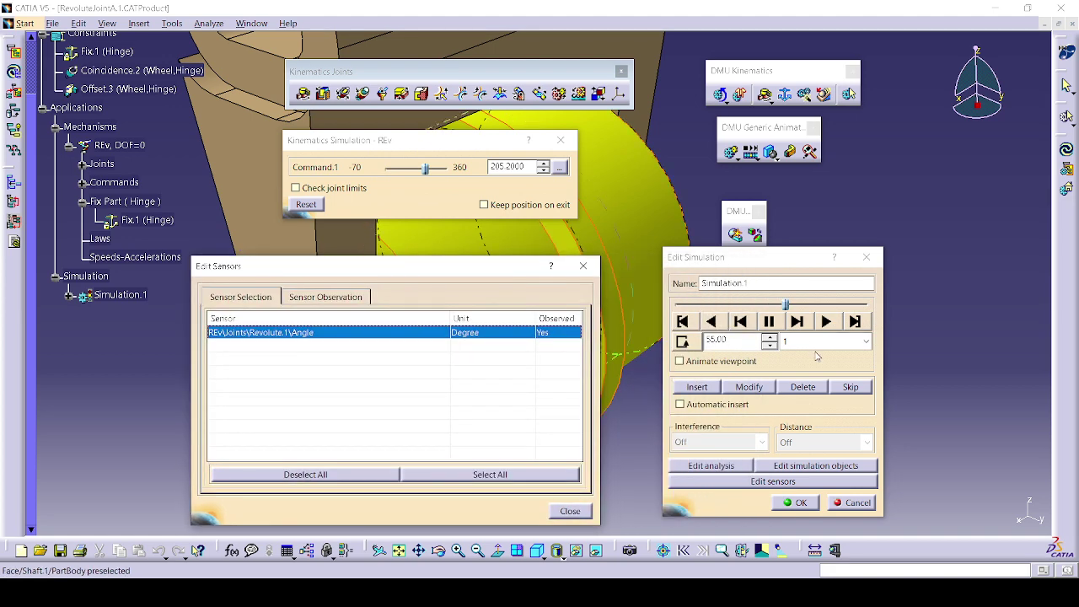
# - Play Simulation.1 in a repeating loop and observe the instantaneous Revolute.1 angle in the sensor observation list
pyautogui.click(691, 344)
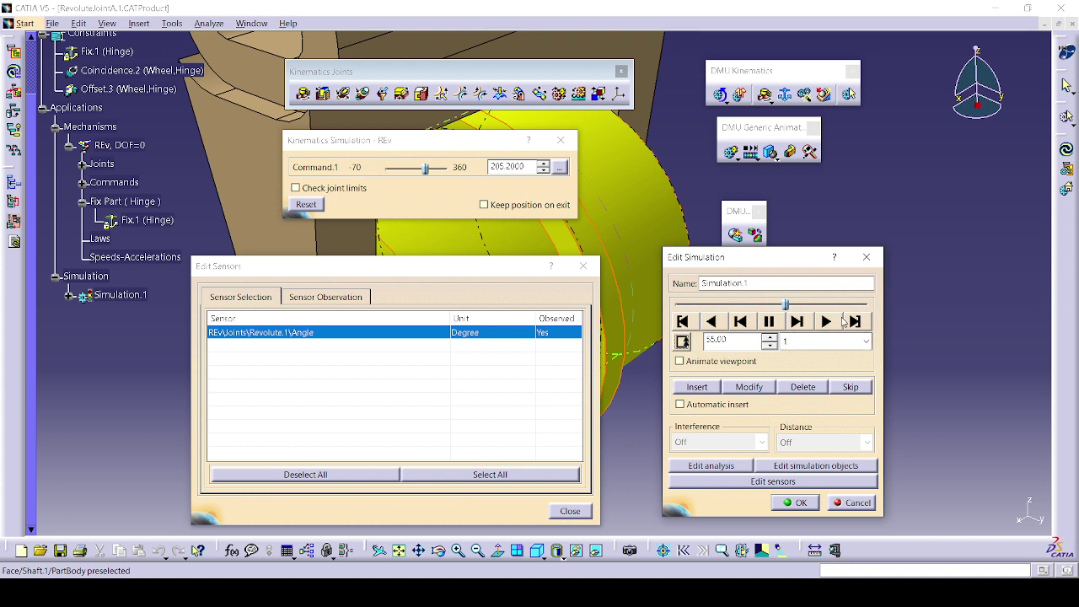
pyautogui.click(827, 323)
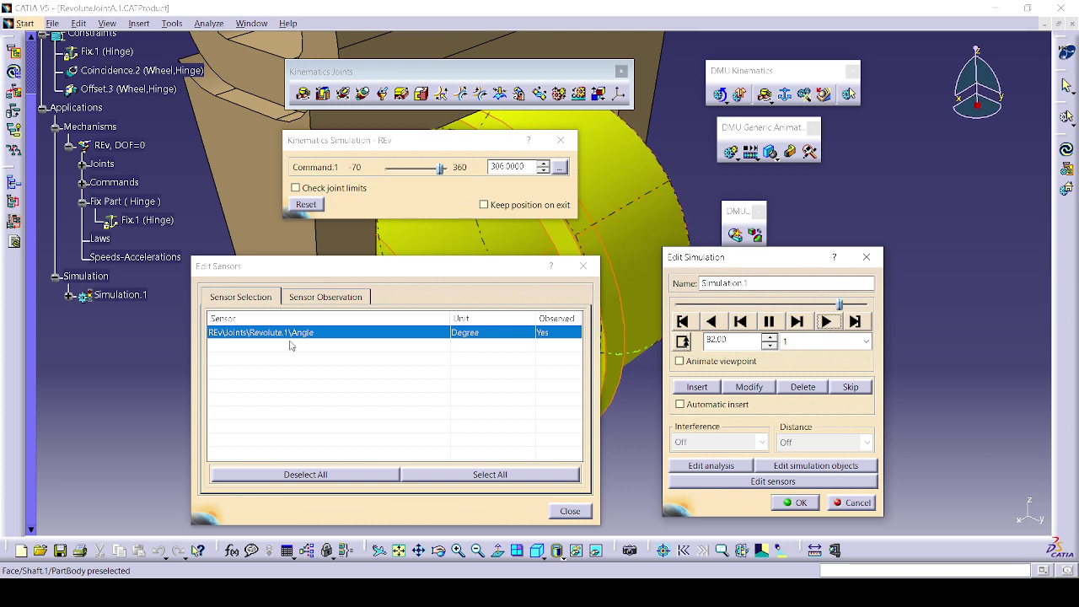
pyautogui.click(326, 297)
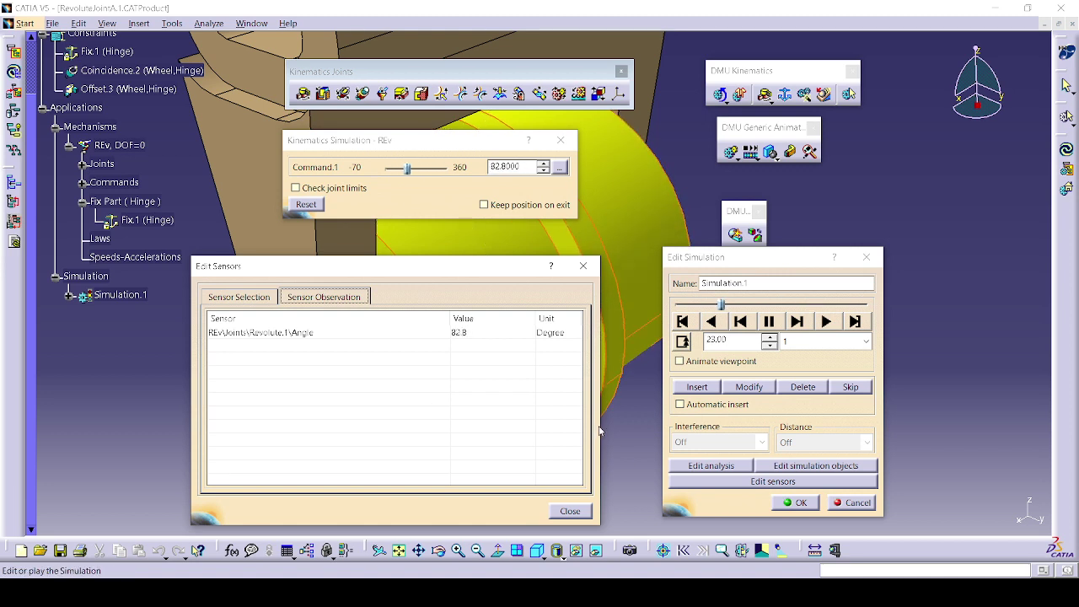
pyautogui.moveTo(602, 427); pyautogui.dragTo(638, 426)
# - Check the joint limits while the simulation plays, inspect the stack of events, and close the simulation
pyautogui.click(333, 192)
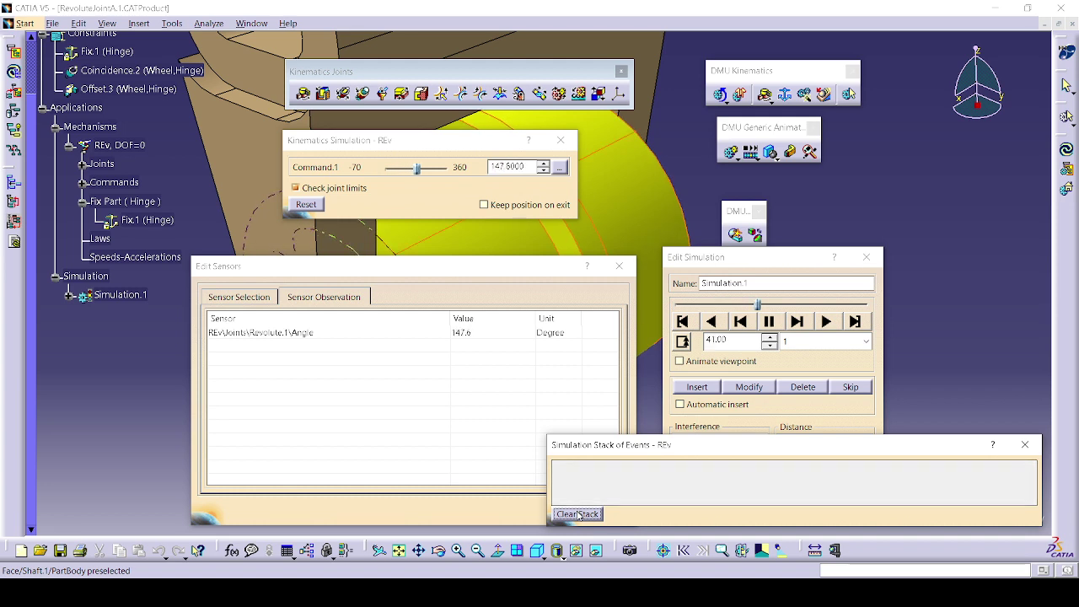
pyautogui.click(590, 484)
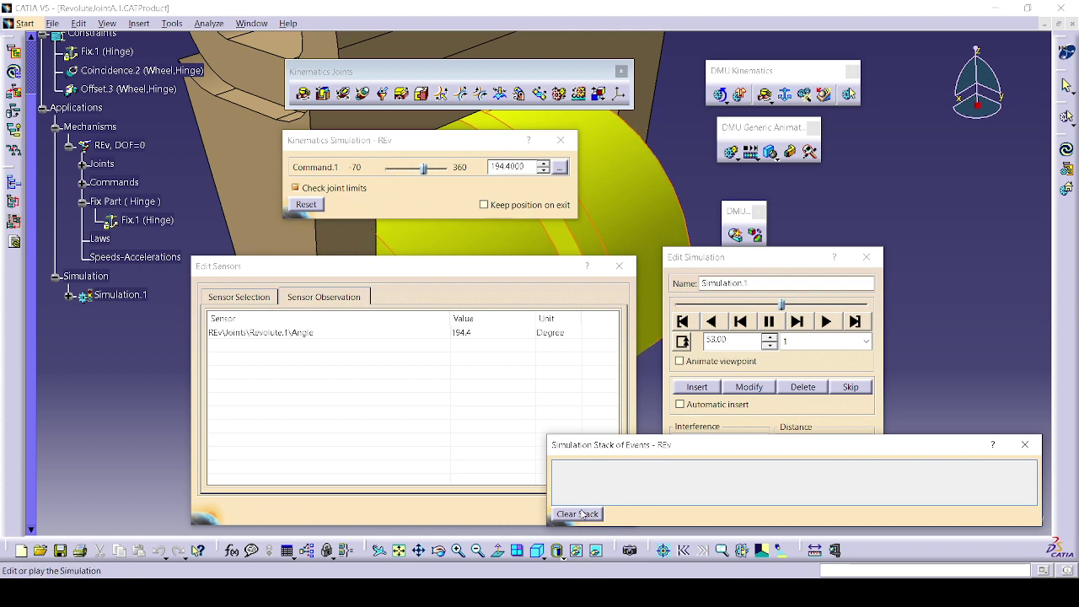
pyautogui.click(1025, 444)
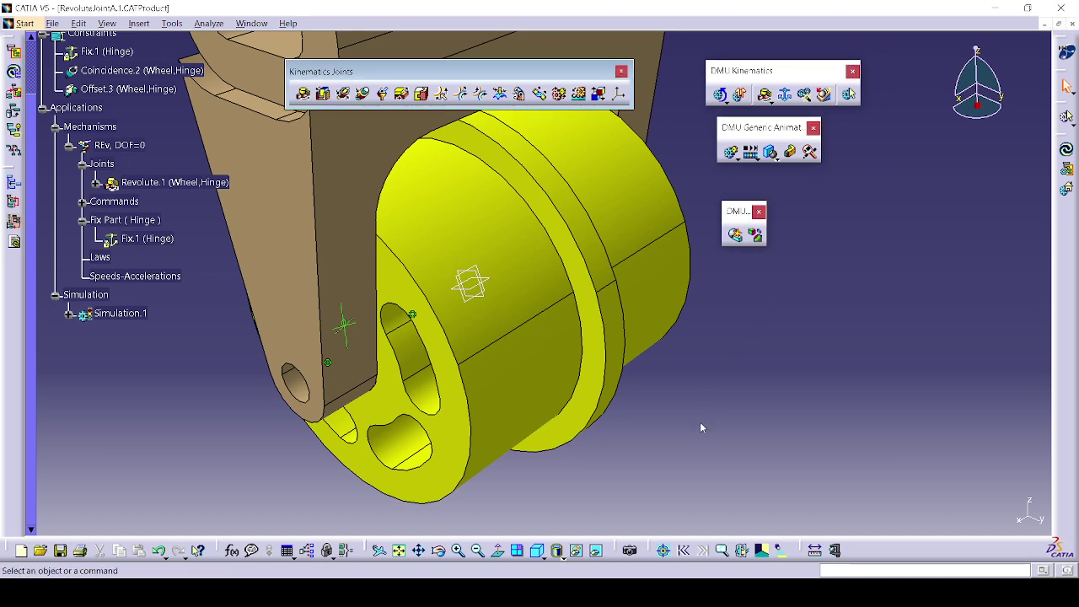
pyautogui.keyDown('ctrl'); pyautogui.moveTo(217, 381); pyautogui.dragTo(261, 489, button='middle'); pyautogui.keyUp('ctrl')
pyautogui.moveTo(544, 329); pyautogui.dragTo(546, 439, button='middle')
pyautogui.scroll(1, 547, 439)
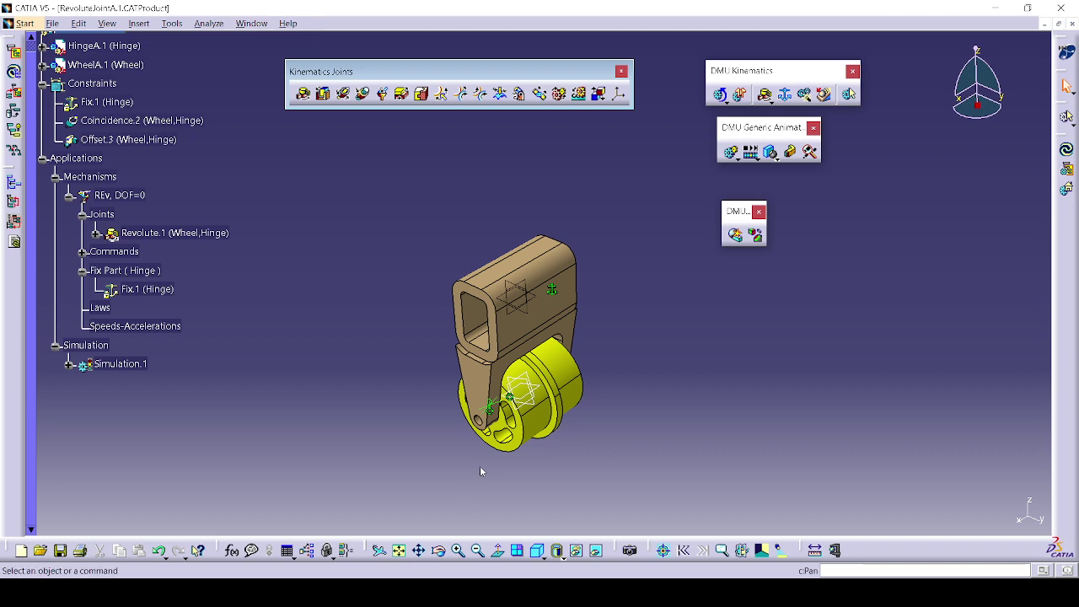
pyautogui.keyDown('ctrl'); pyautogui.moveTo(481, 461); pyautogui.dragTo(488, 417, button='middle'); pyautogui.keyUp('ctrl')
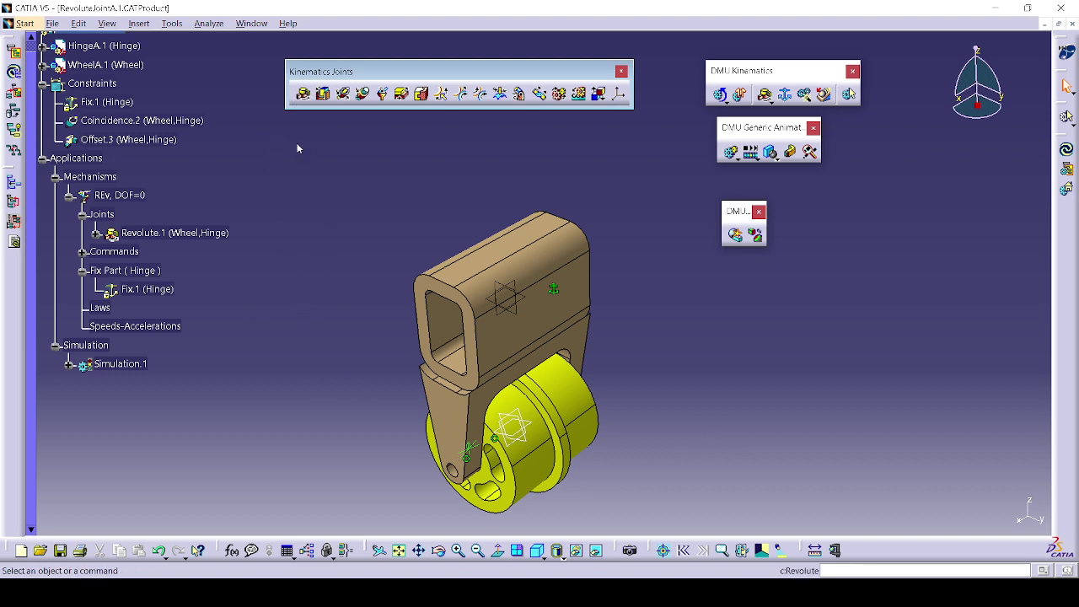
pyautogui.scroll(3, 237, 385)
pyautogui.scroll(-1, 237, 385)
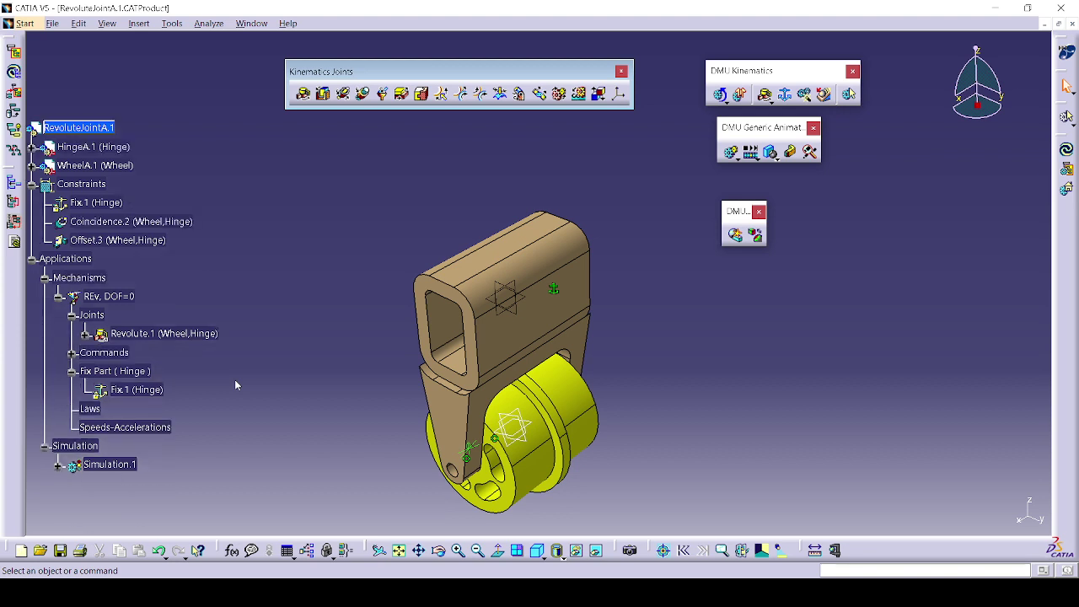